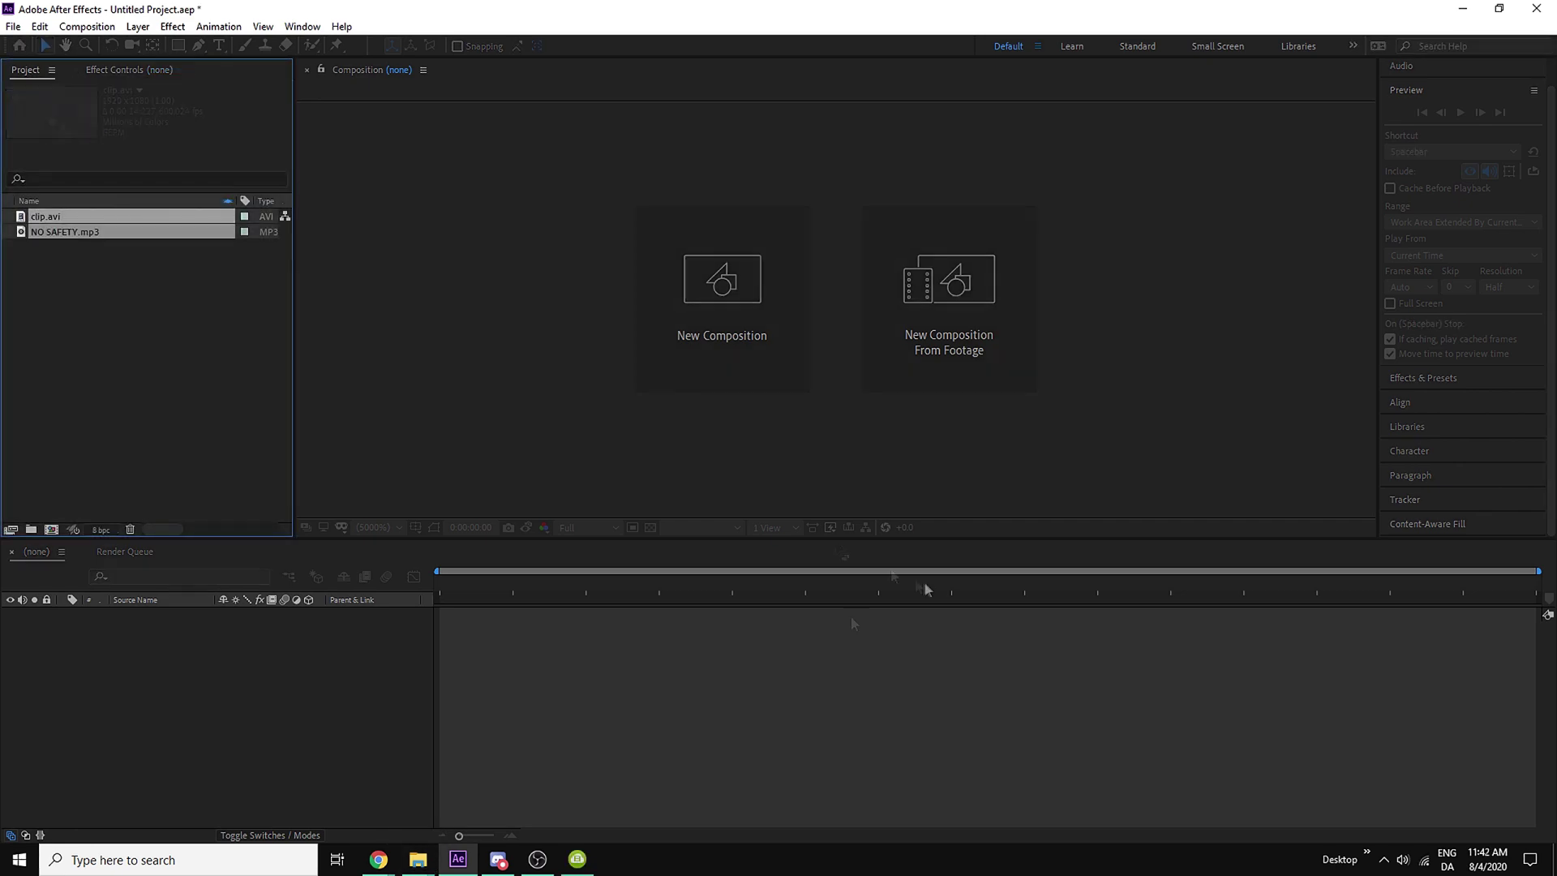
Create a new composition from NO SAFETY.mp3 alone and open its composition settings
{"action": "left_click", "coordinate": [44, 270]}
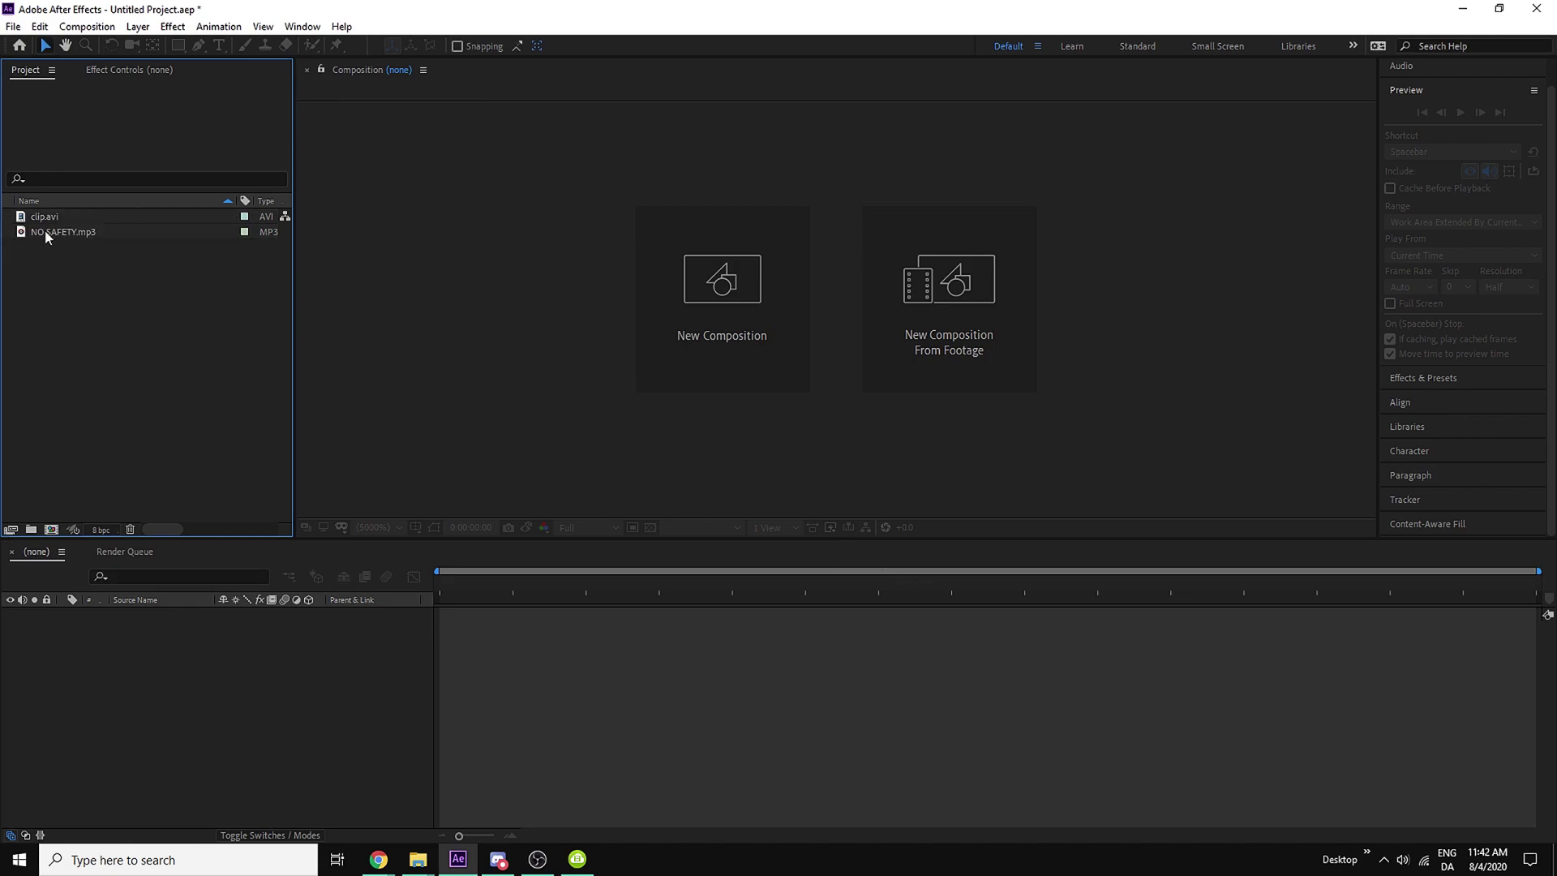
{"action": "left_click_drag", "start_coordinate": [45, 230], "coordinate": [52, 528]}
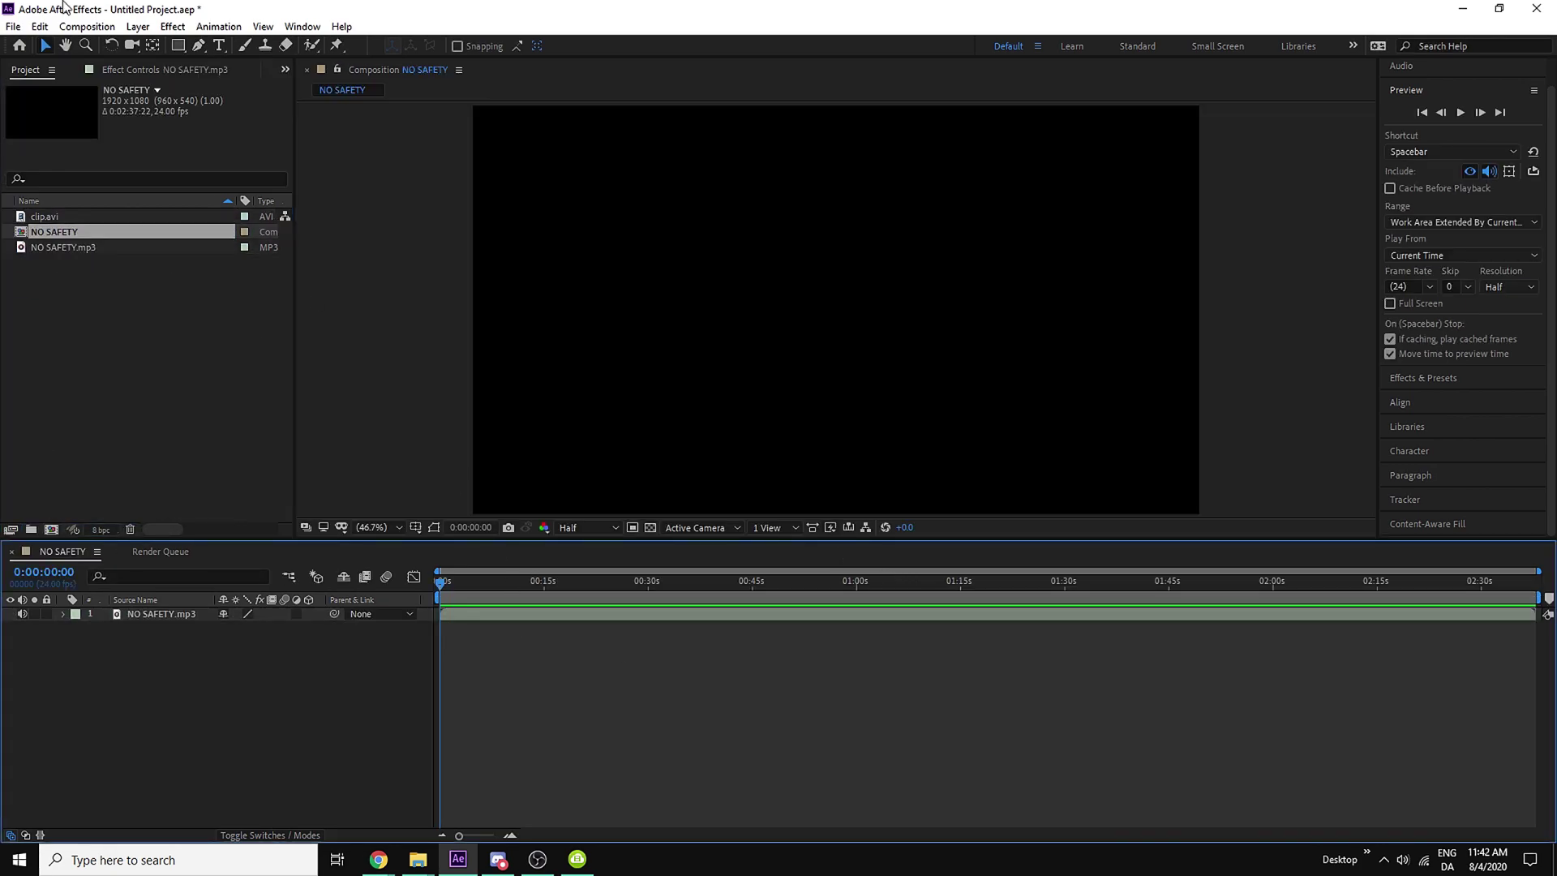
{"action": "left_click", "coordinate": [86, 27]}
{"action": "left_click", "coordinate": [114, 66]}
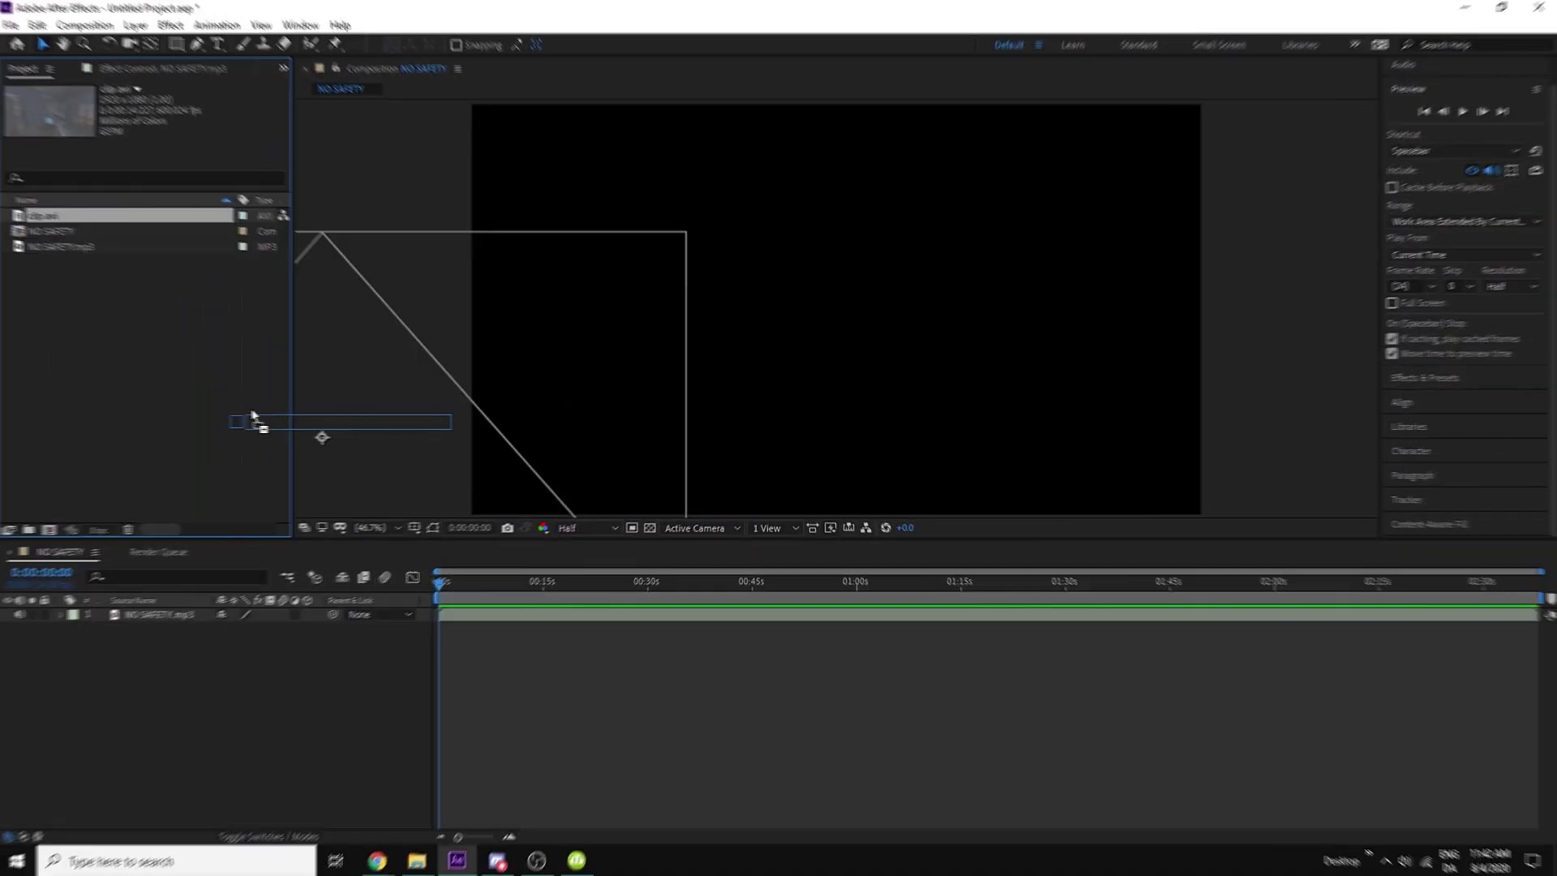
Show the audio waveform of the NO SAFETY.mp3 layer and narrow the visible timeline to roughly its first 20 seconds
{"action": "left_click_drag", "start_coordinate": [253, 417], "coordinate": [86, 212]}
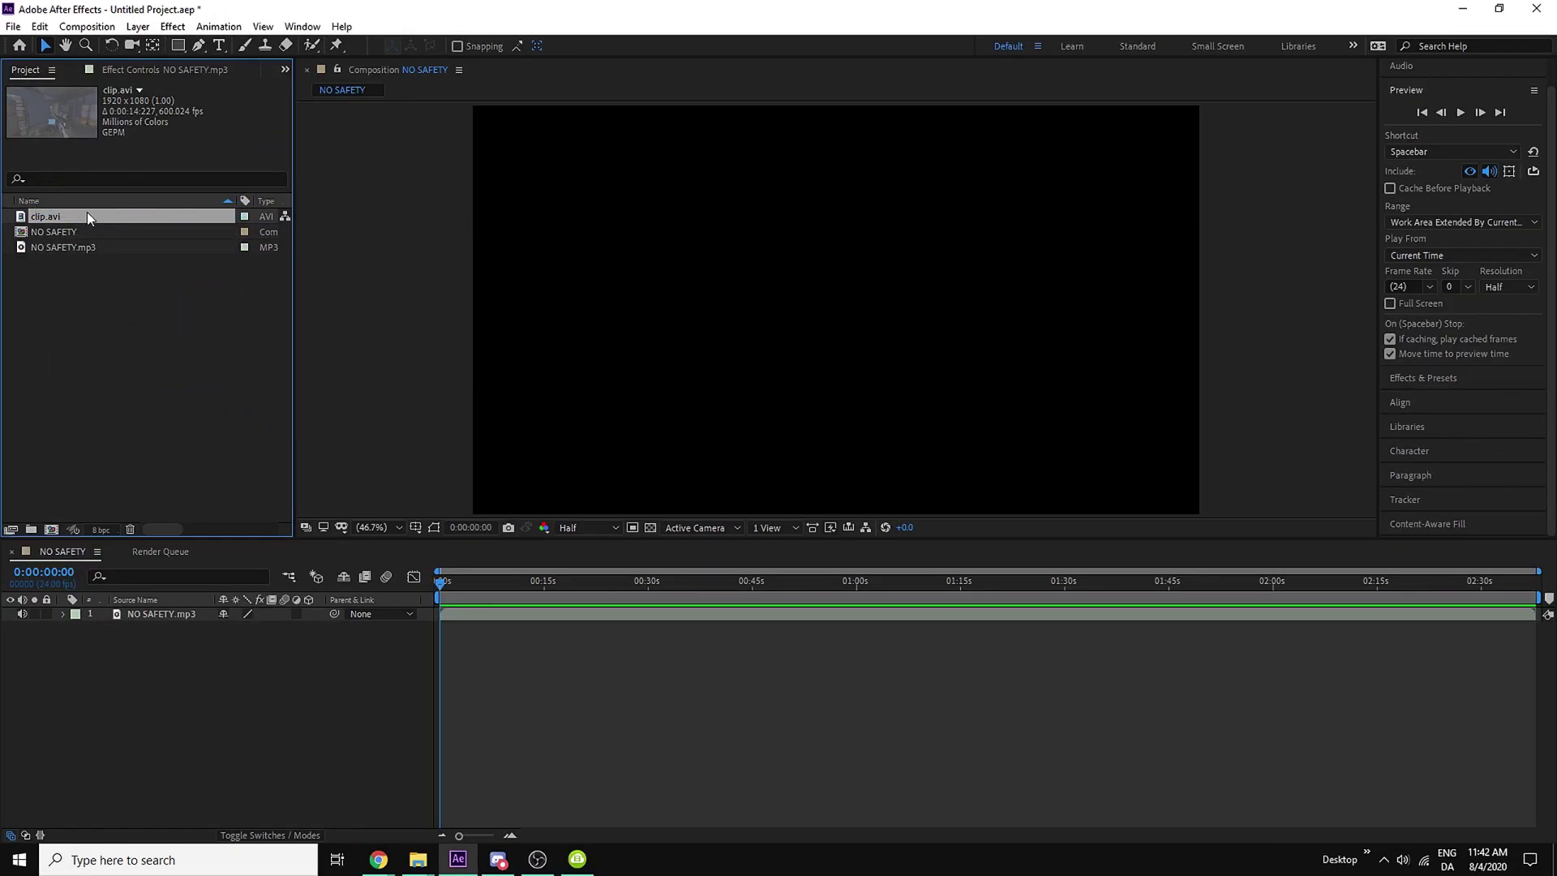
{"action": "left_click", "coordinate": [531, 612]}
{"action": "key", "text": "l"}
{"action": "key", "text": "l"}
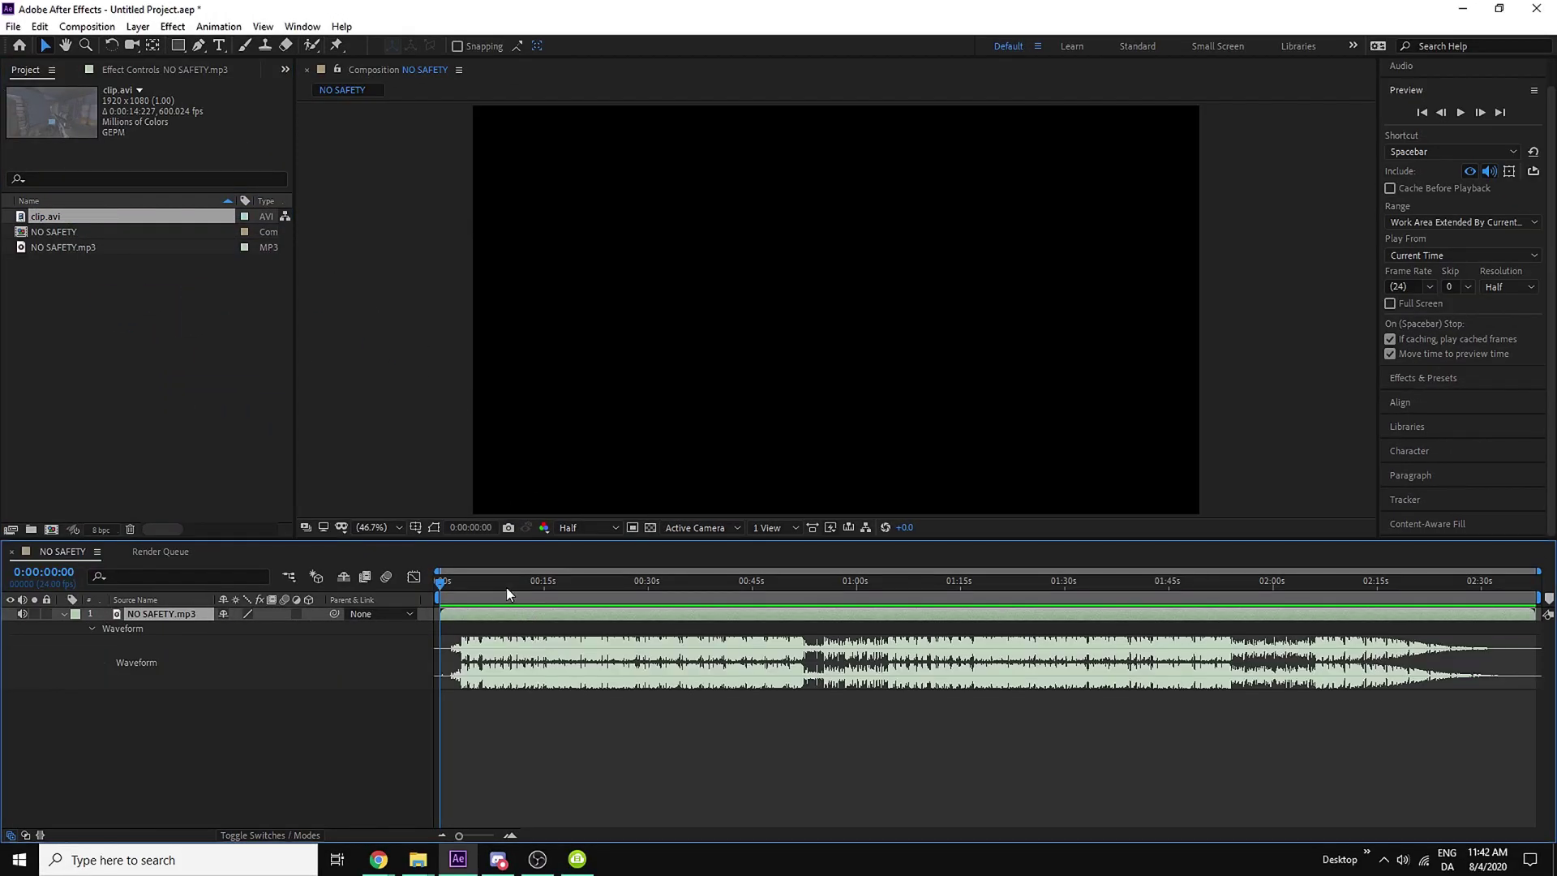
{"action": "left_click_drag", "start_coordinate": [1536, 572], "coordinate": [589, 621]}
Play the song and add composition markers on its beats between about 3 and 7.5 seconds
{"action": "key", "text": "space"}
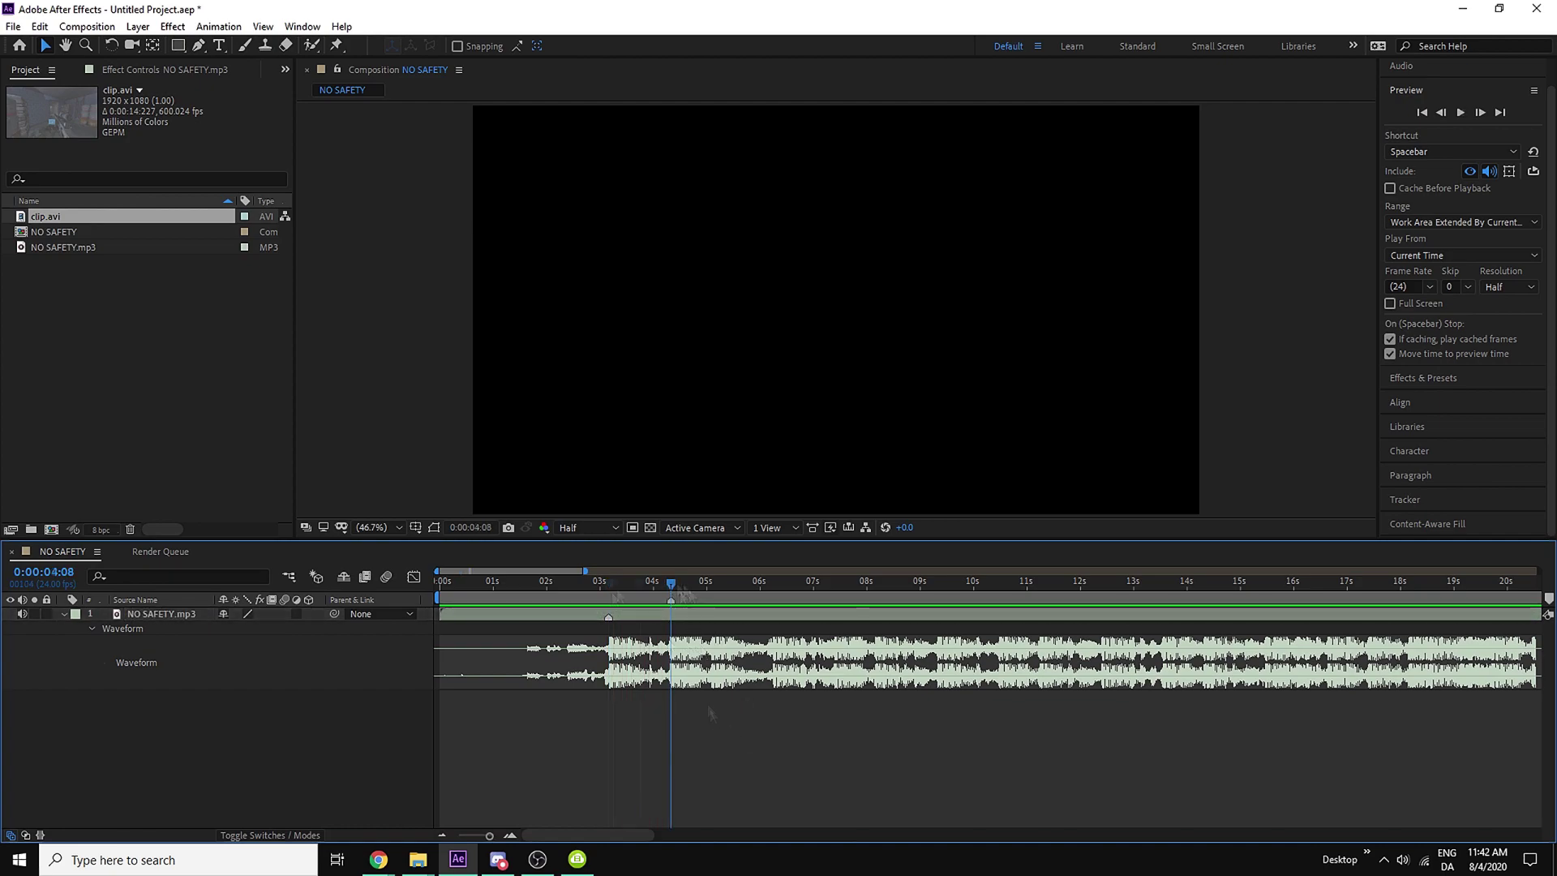
{"action": "key", "text": "j"}
{"action": "key", "text": "space"}
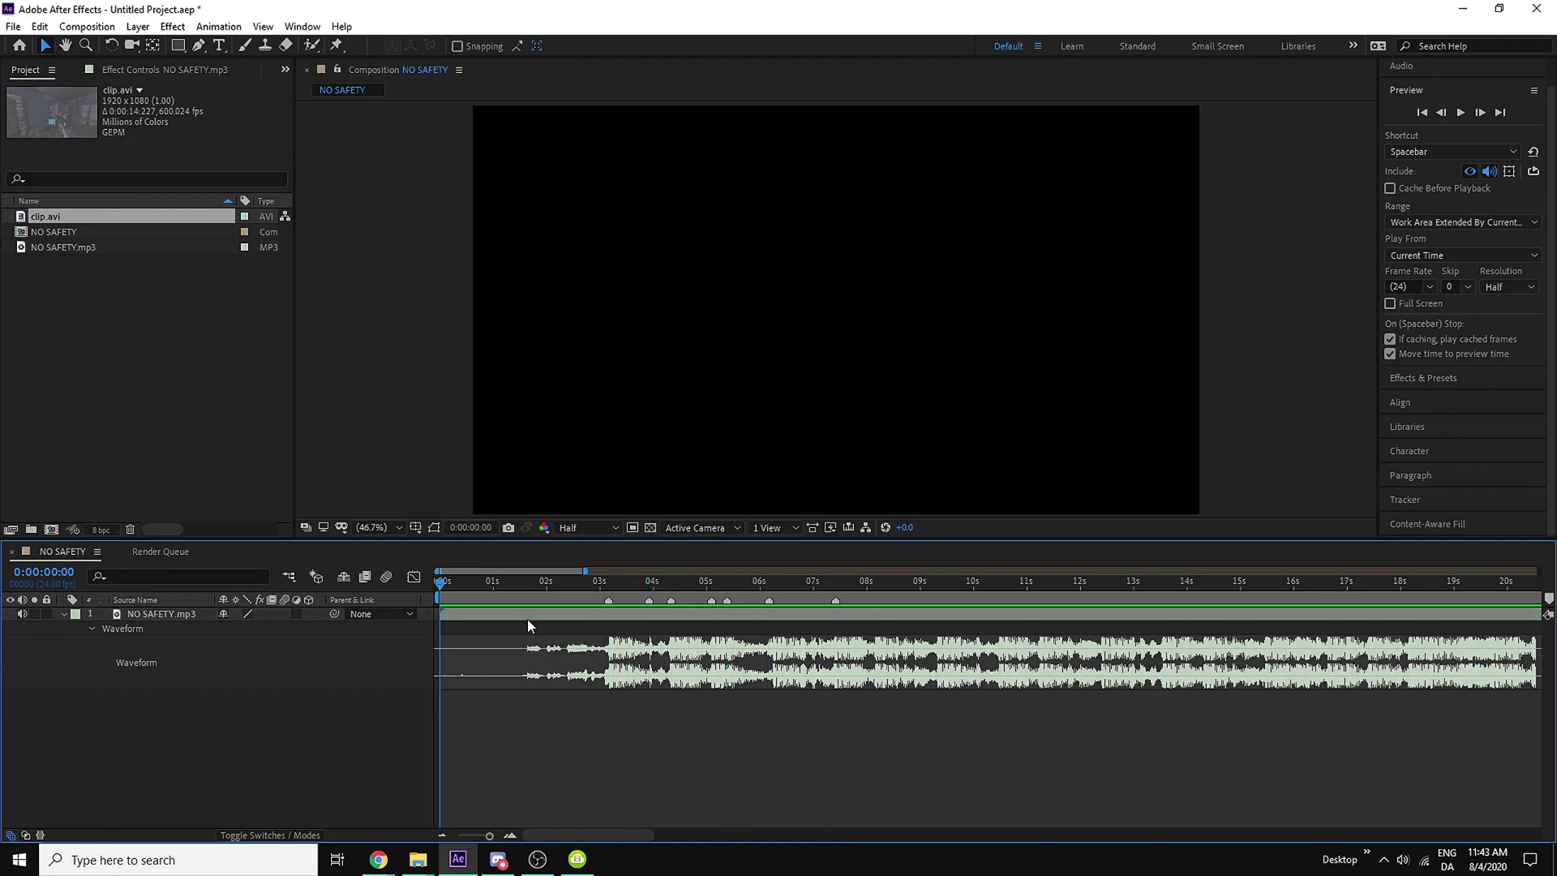
Add clip.avi as a layer above the song and comment the composition marker at 0:00:03:04 as "shot"
{"action": "left_click_drag", "start_coordinate": [49, 216], "coordinate": [551, 590]}
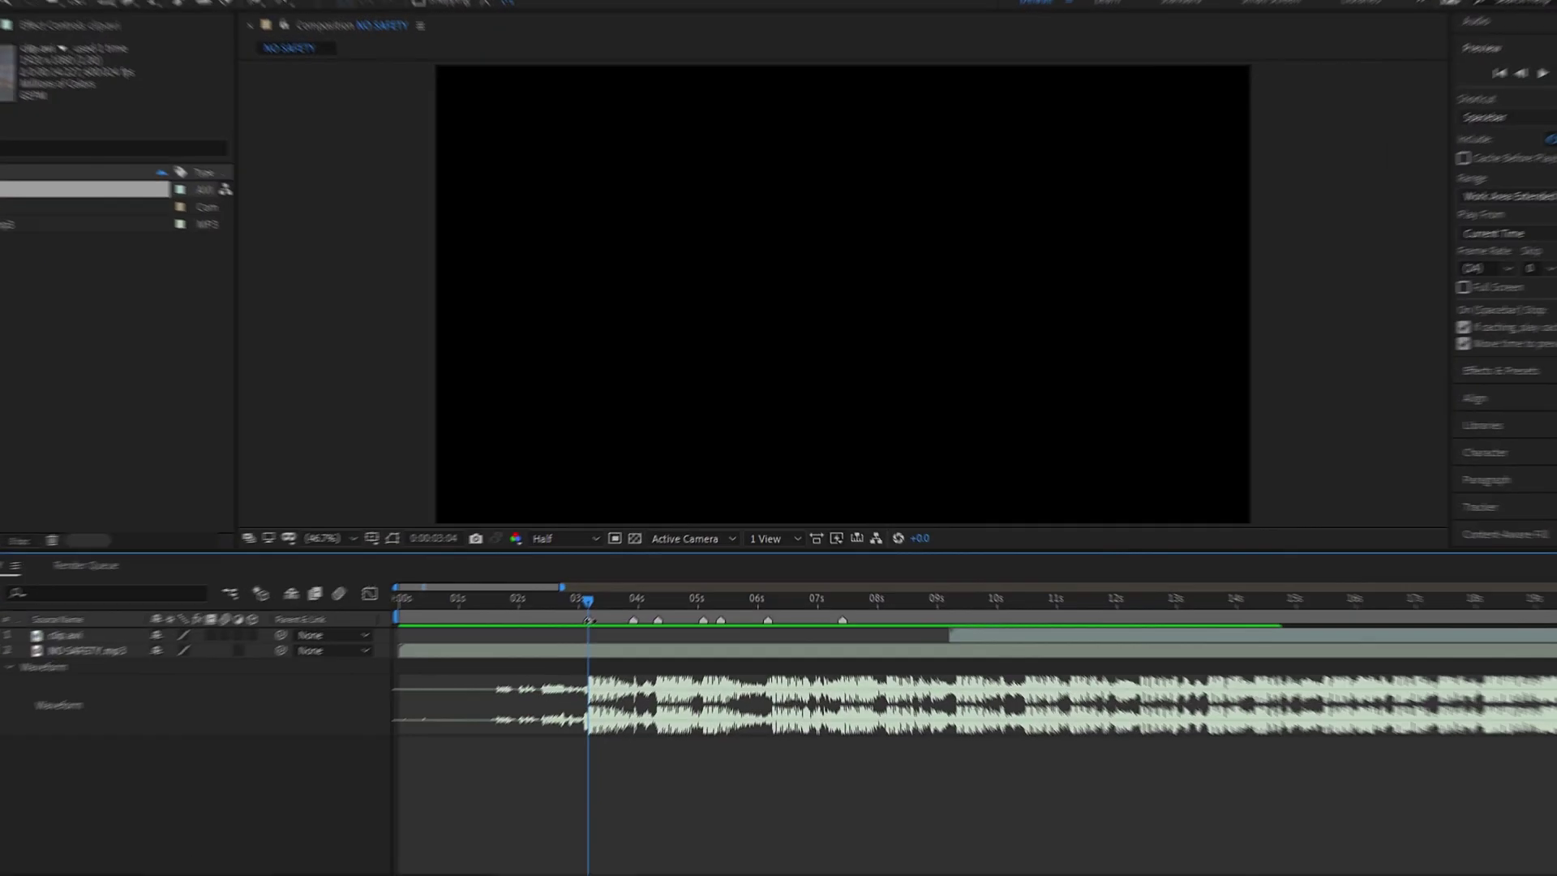
{"action": "double_click", "coordinate": [609, 601]}
{"action": "type", "text": "s"}
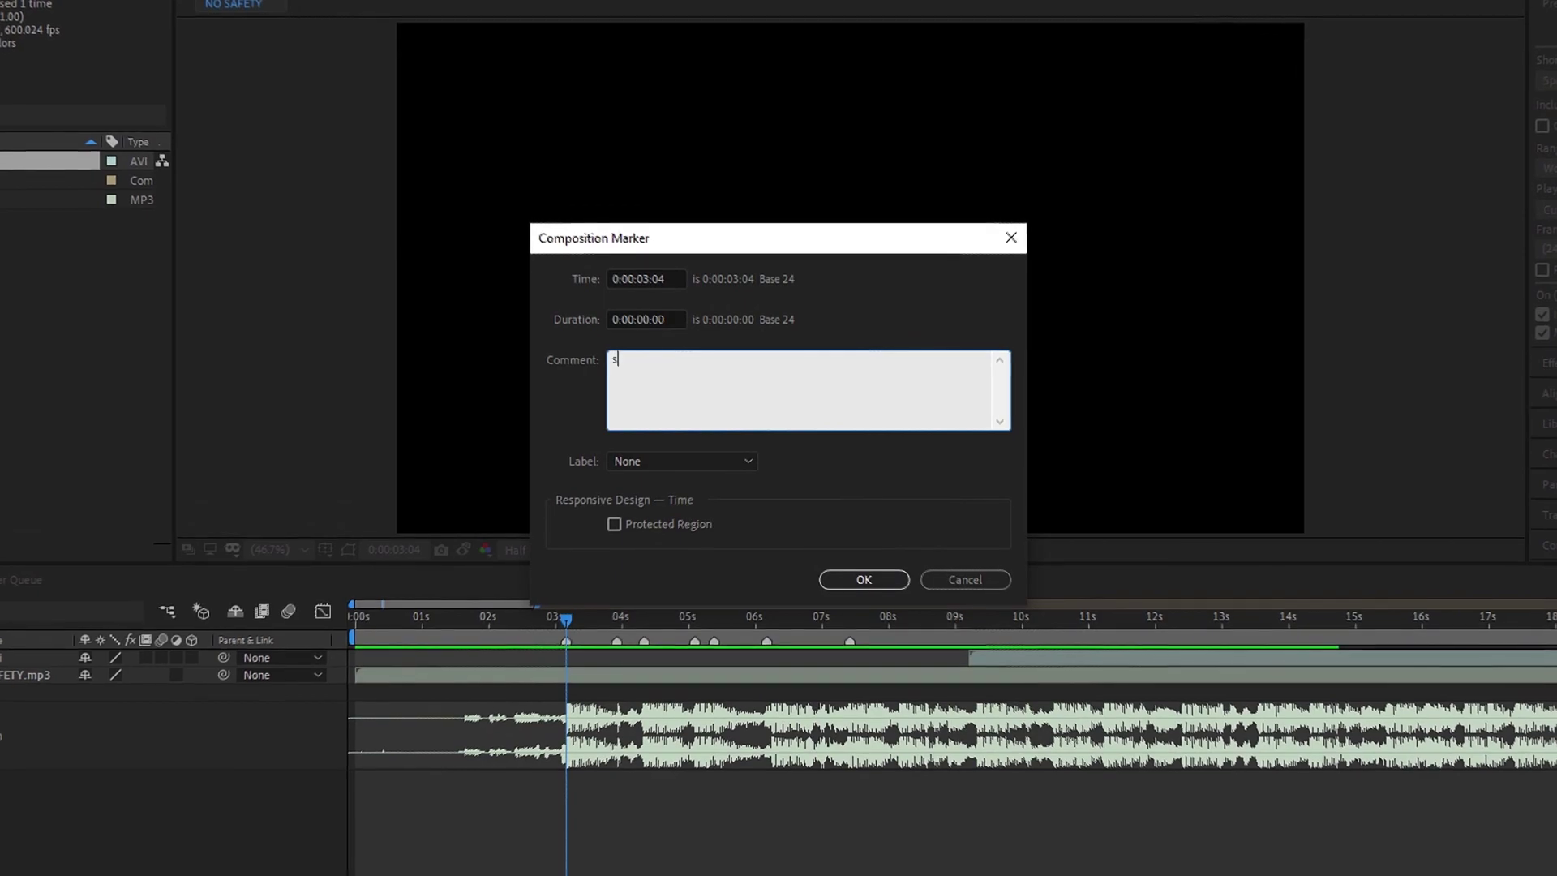
{"action": "type", "text": "hot"}
{"action": "key", "text": "Return"}
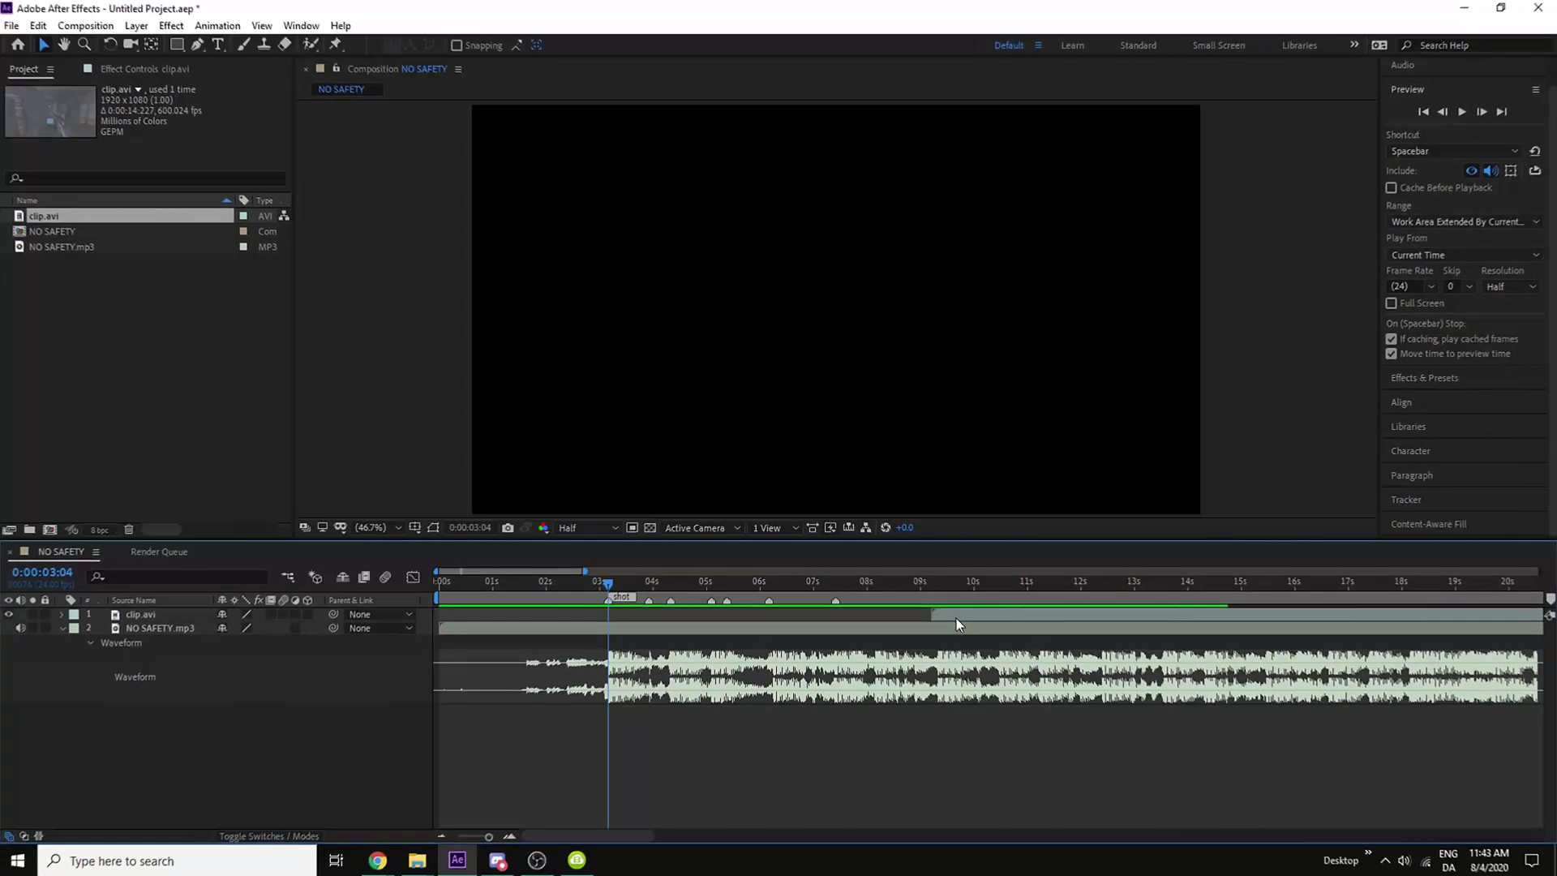
Play the song's intro and add a composition marker on the beat at about 0:00:02:09
{"action": "left_click_drag", "start_coordinate": [956, 618], "coordinate": [801, 616]}
{"action": "left_click_drag", "start_coordinate": [561, 586], "coordinate": [525, 589]}
{"action": "key", "text": "space"}
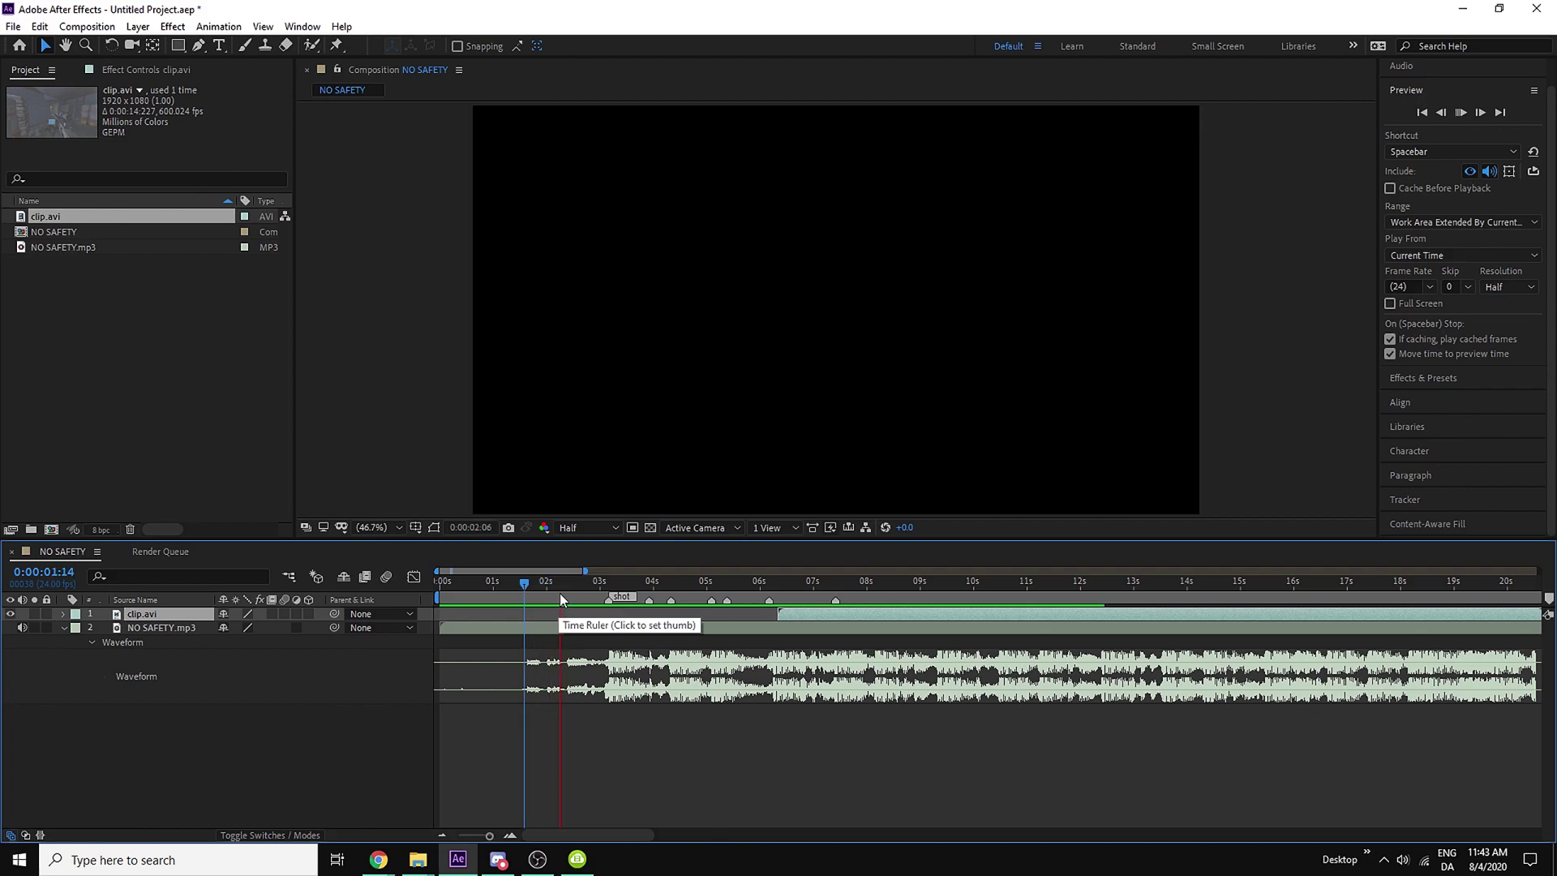
{"action": "key", "text": "space"}
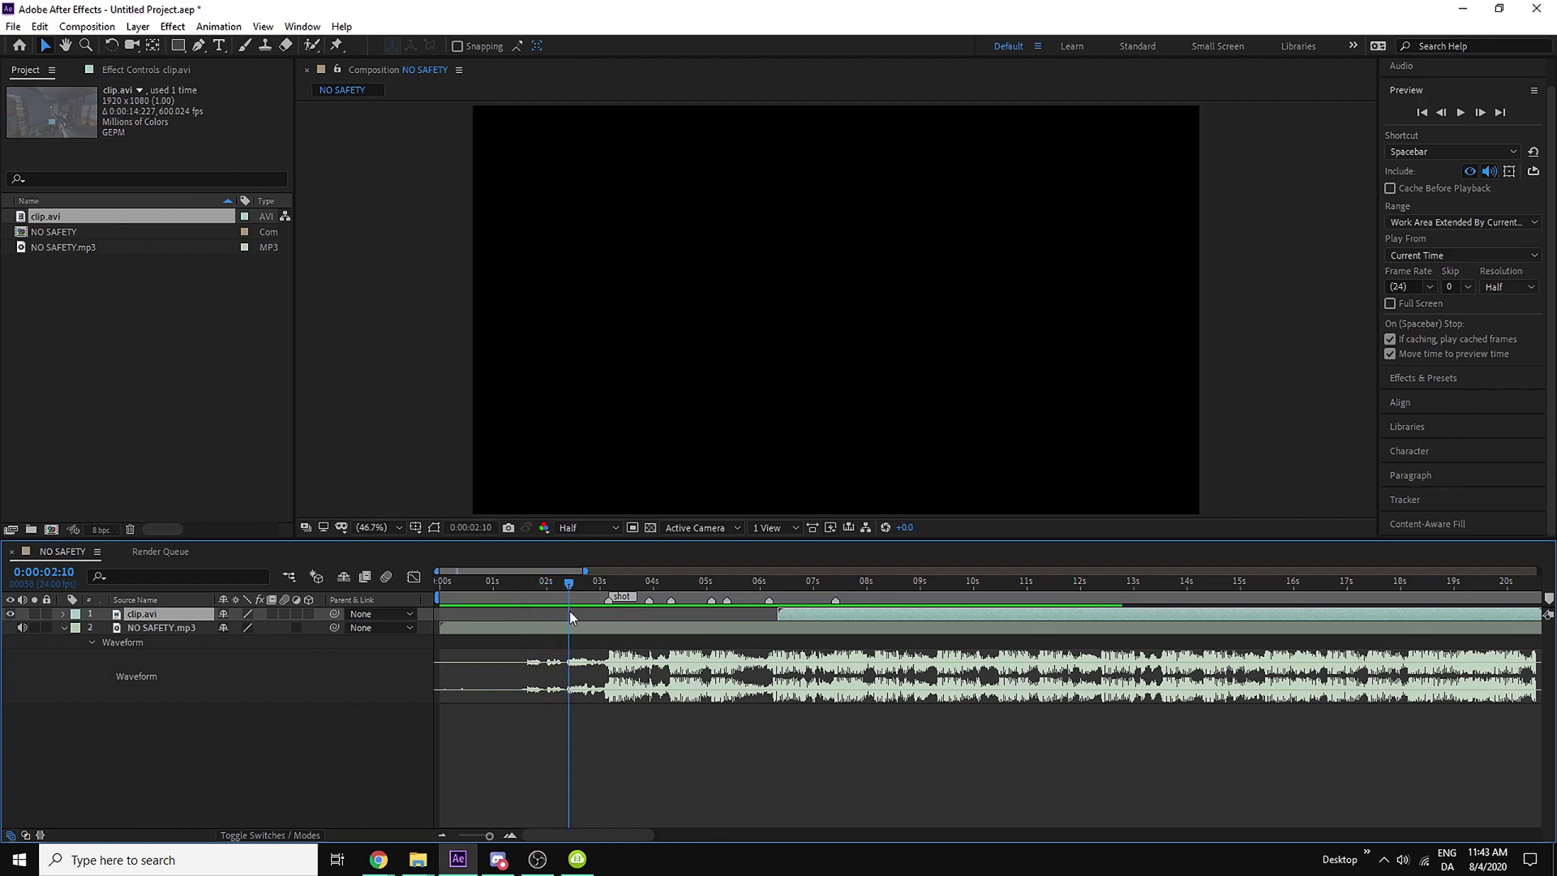
{"action": "left_click", "coordinate": [601, 722]}
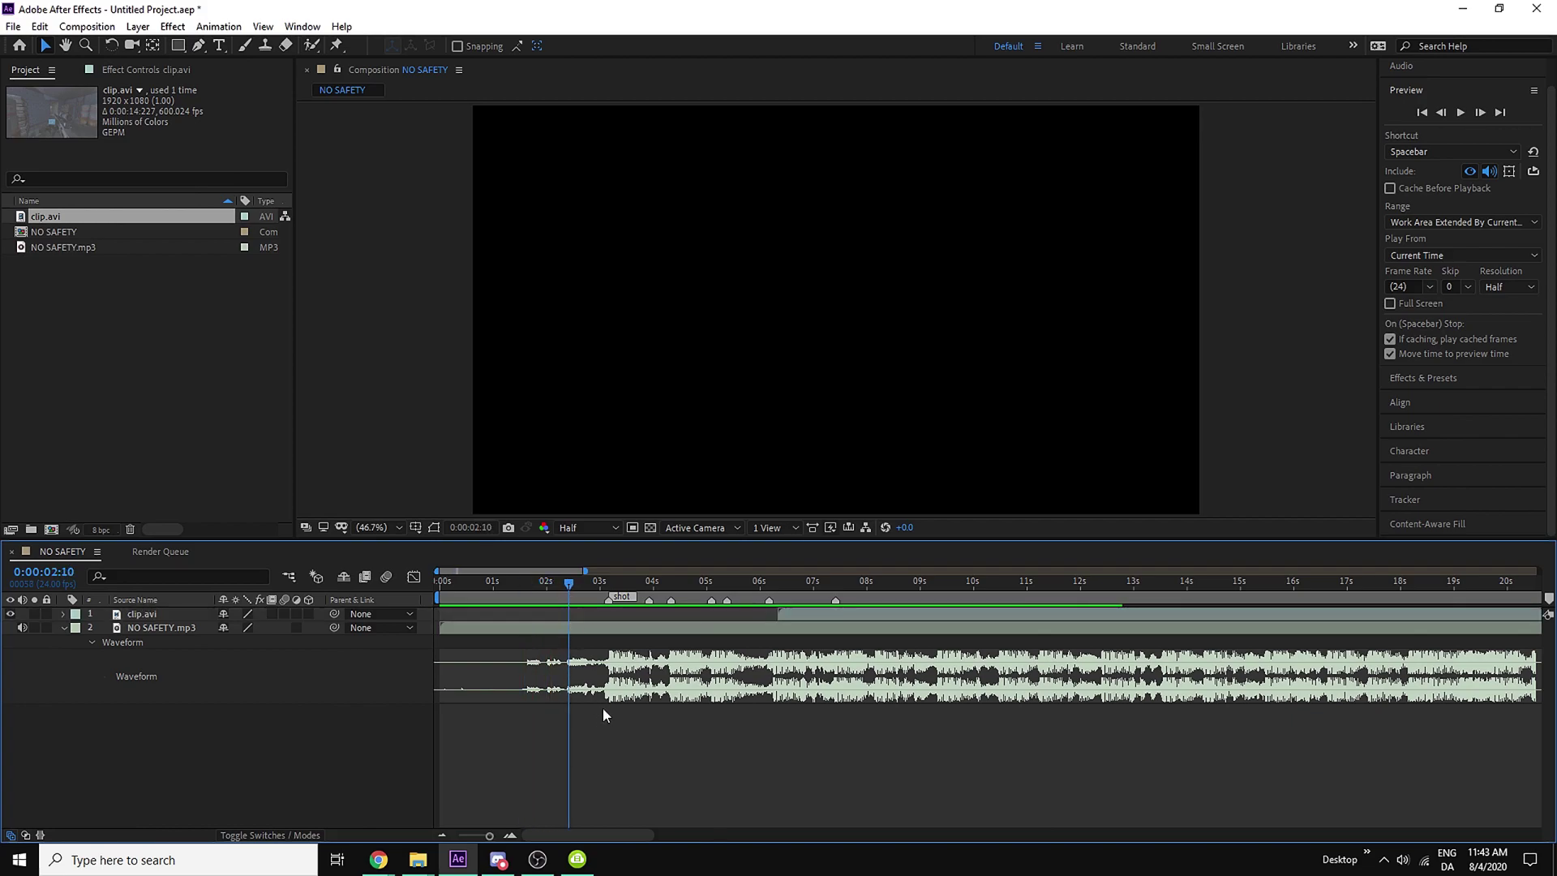
{"action": "left_click", "coordinate": [566, 589]}
Move clip.avi to start at about 1.5 s, enable time remapping and add a Time Remap keyframe at 0:00:03:04
{"action": "left_click_drag", "start_coordinate": [786, 612], "coordinate": [613, 613]}
{"action": "left_click", "coordinate": [608, 589]}
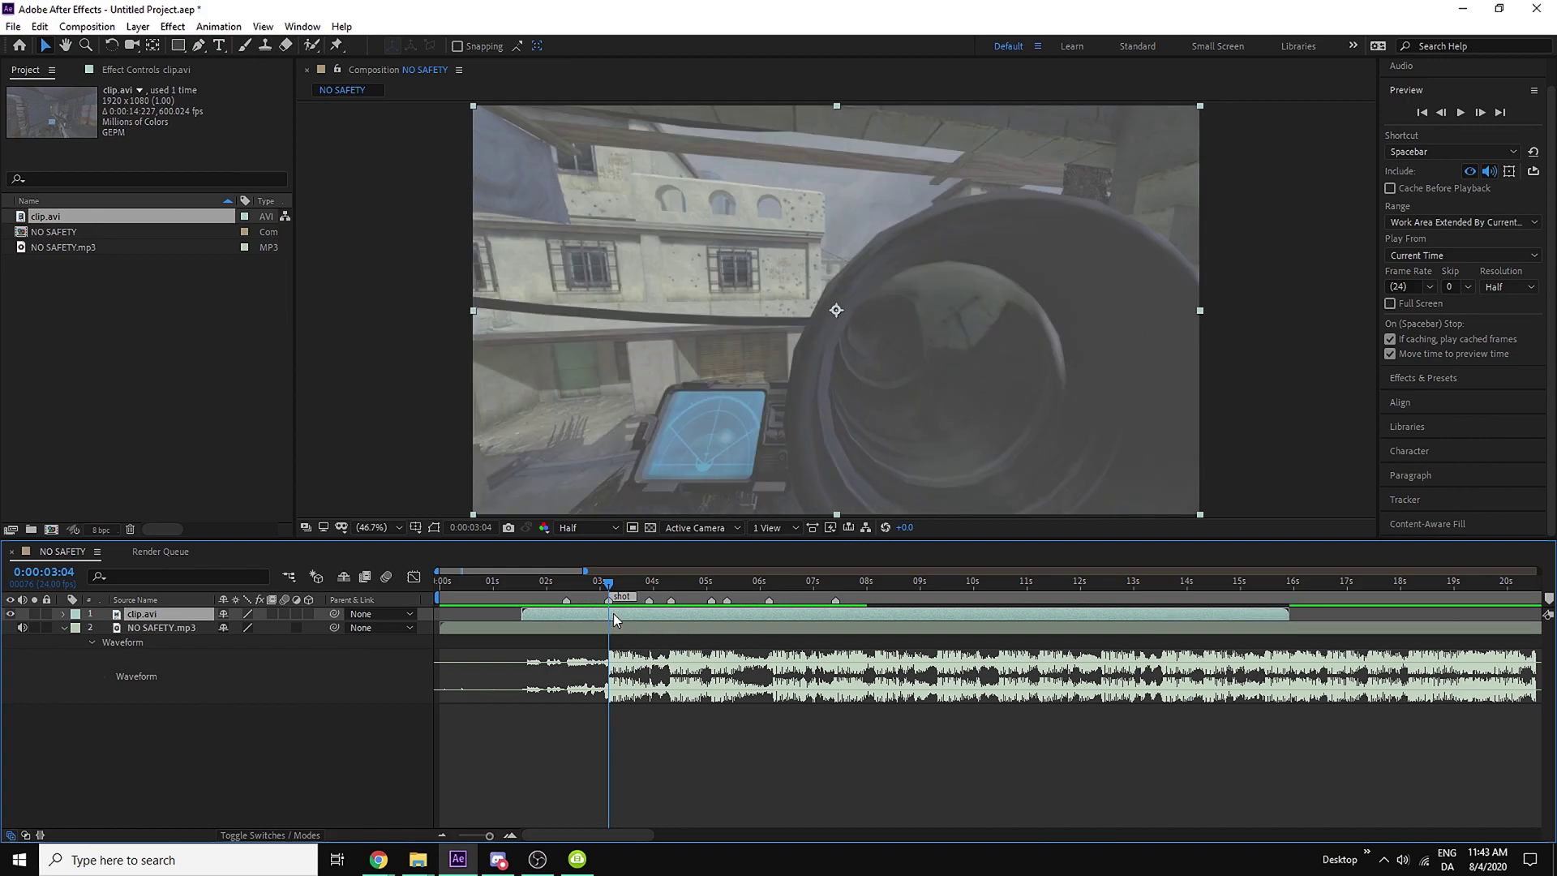
{"action": "key", "text": "ctrl+alt+t"}
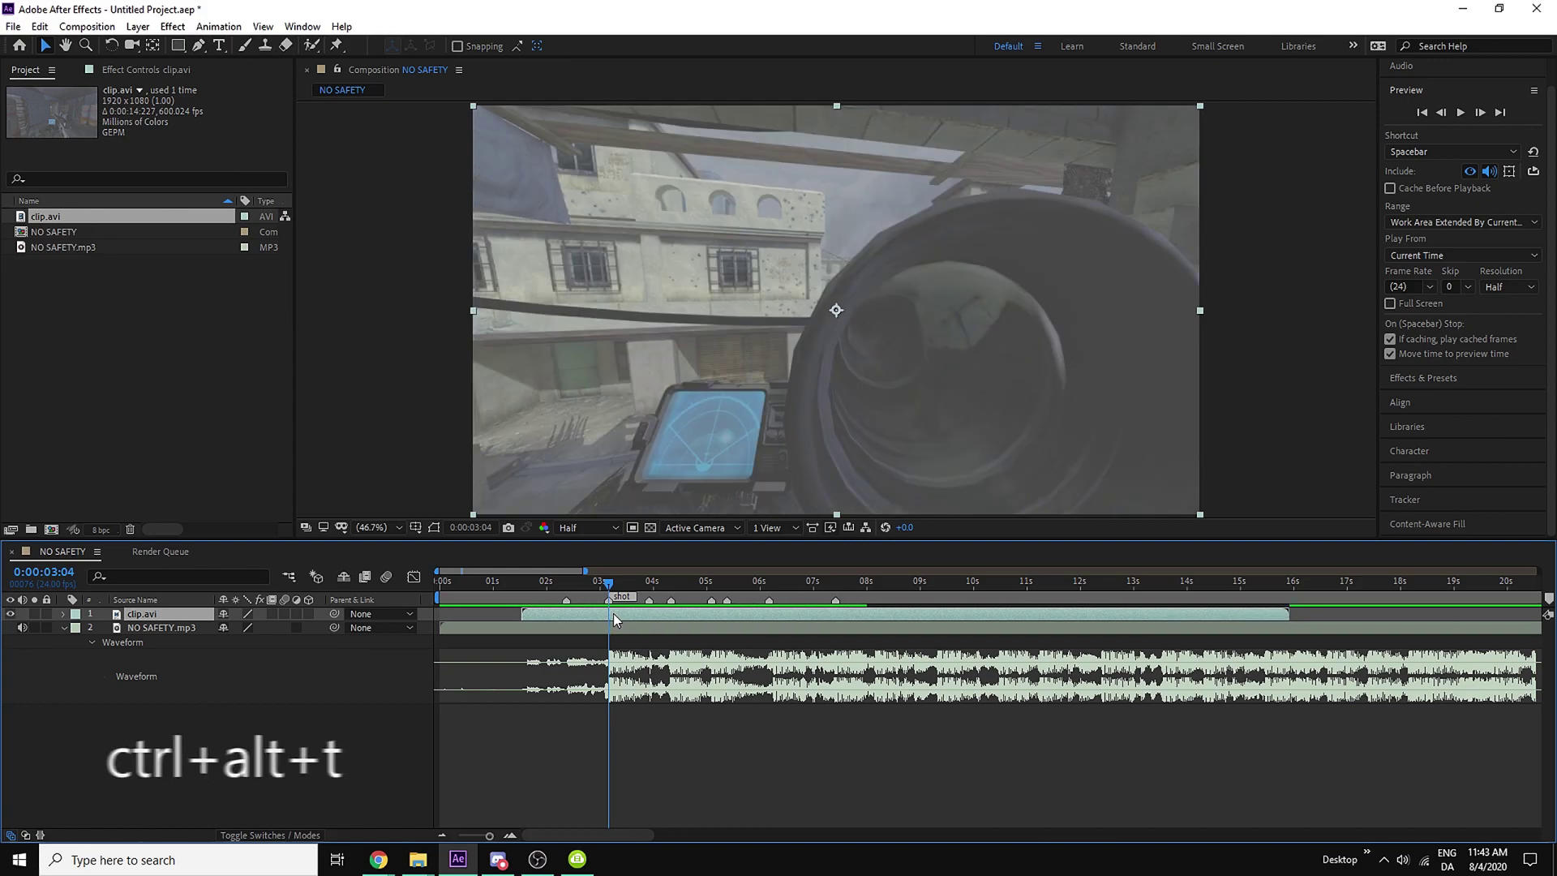
{"action": "left_click", "coordinate": [22, 628]}
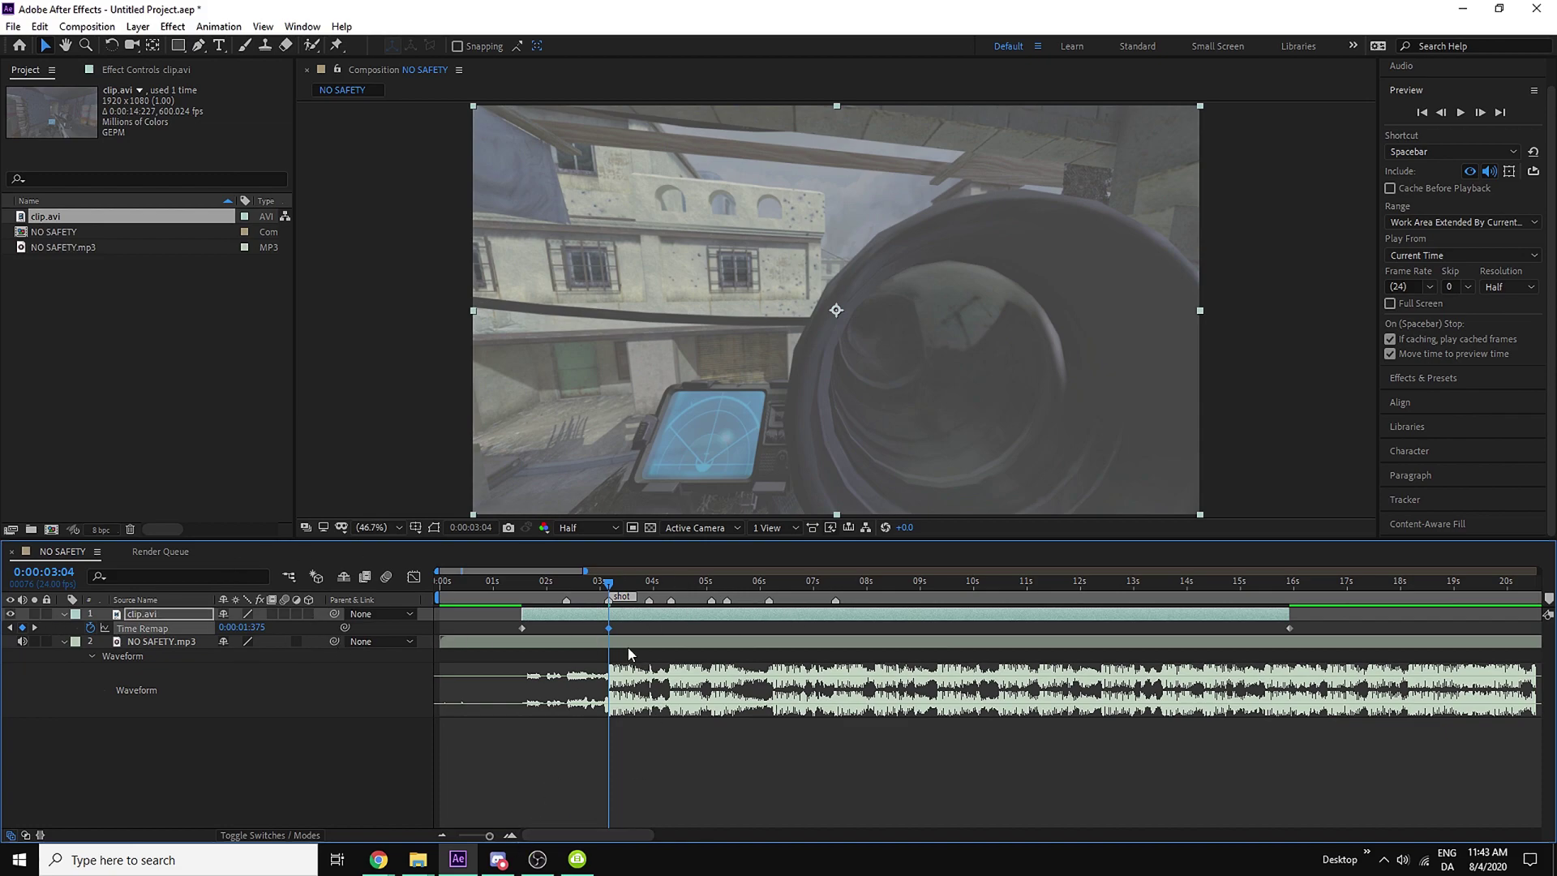
Split clip.avi at 0:00:03:04 with the second part moved to about 9.7 s, and shift the first part's last keyframe to 0:00:03:03
{"action": "key", "text": "ctrl+alt+d"}
{"action": "left_click_drag", "start_coordinate": [631, 616], "coordinate": [981, 625]}
{"action": "key", "text": "equal"}
{"action": "left_click", "coordinate": [738, 582]}
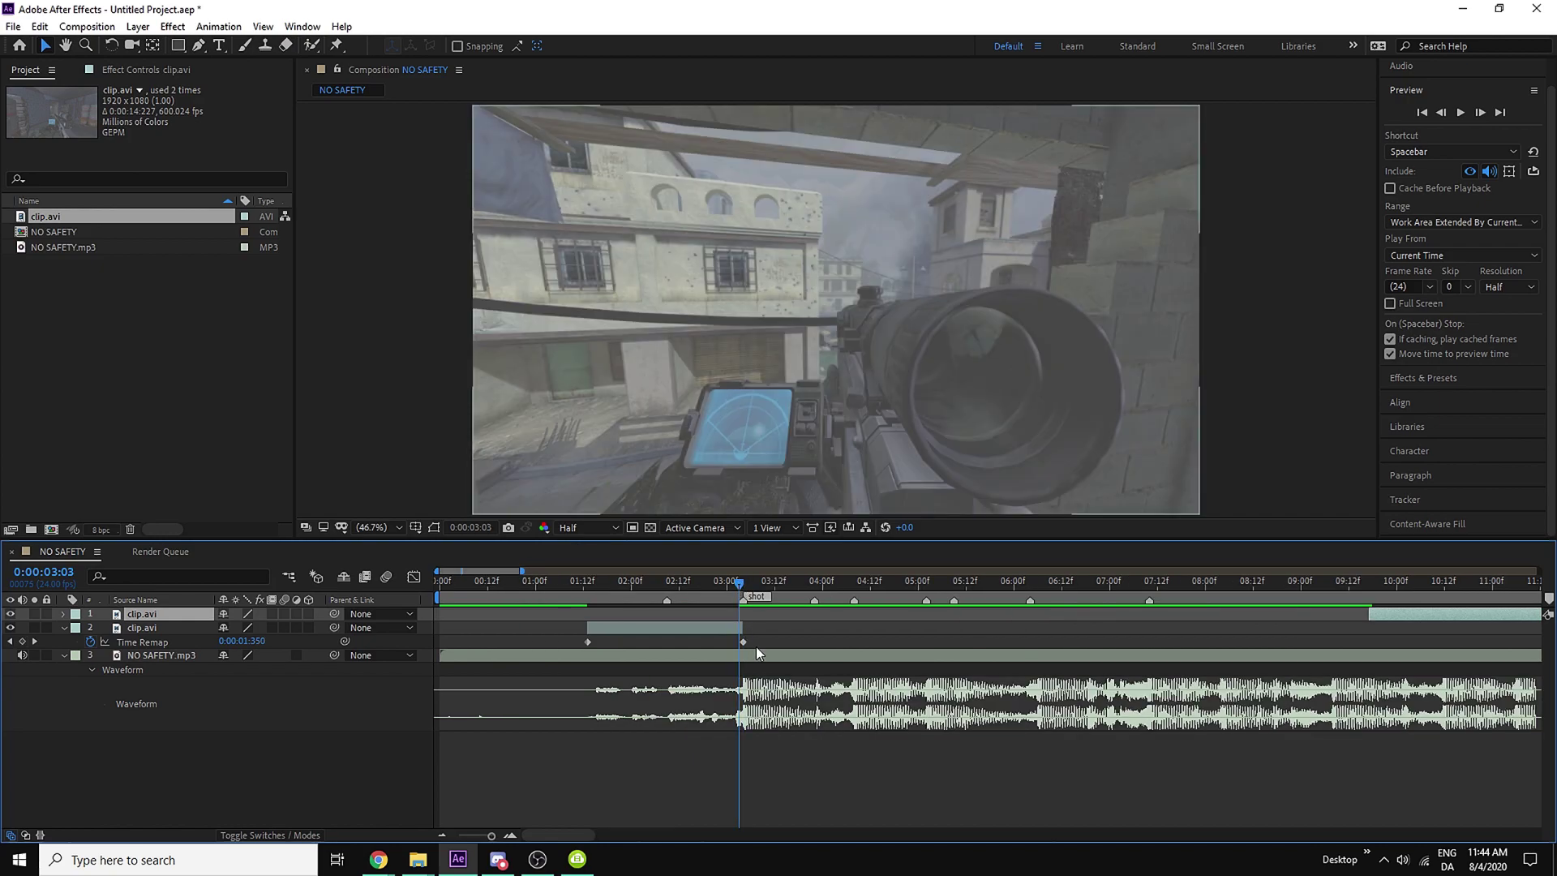
{"action": "left_click_drag", "start_coordinate": [743, 642], "coordinate": [739, 641]}
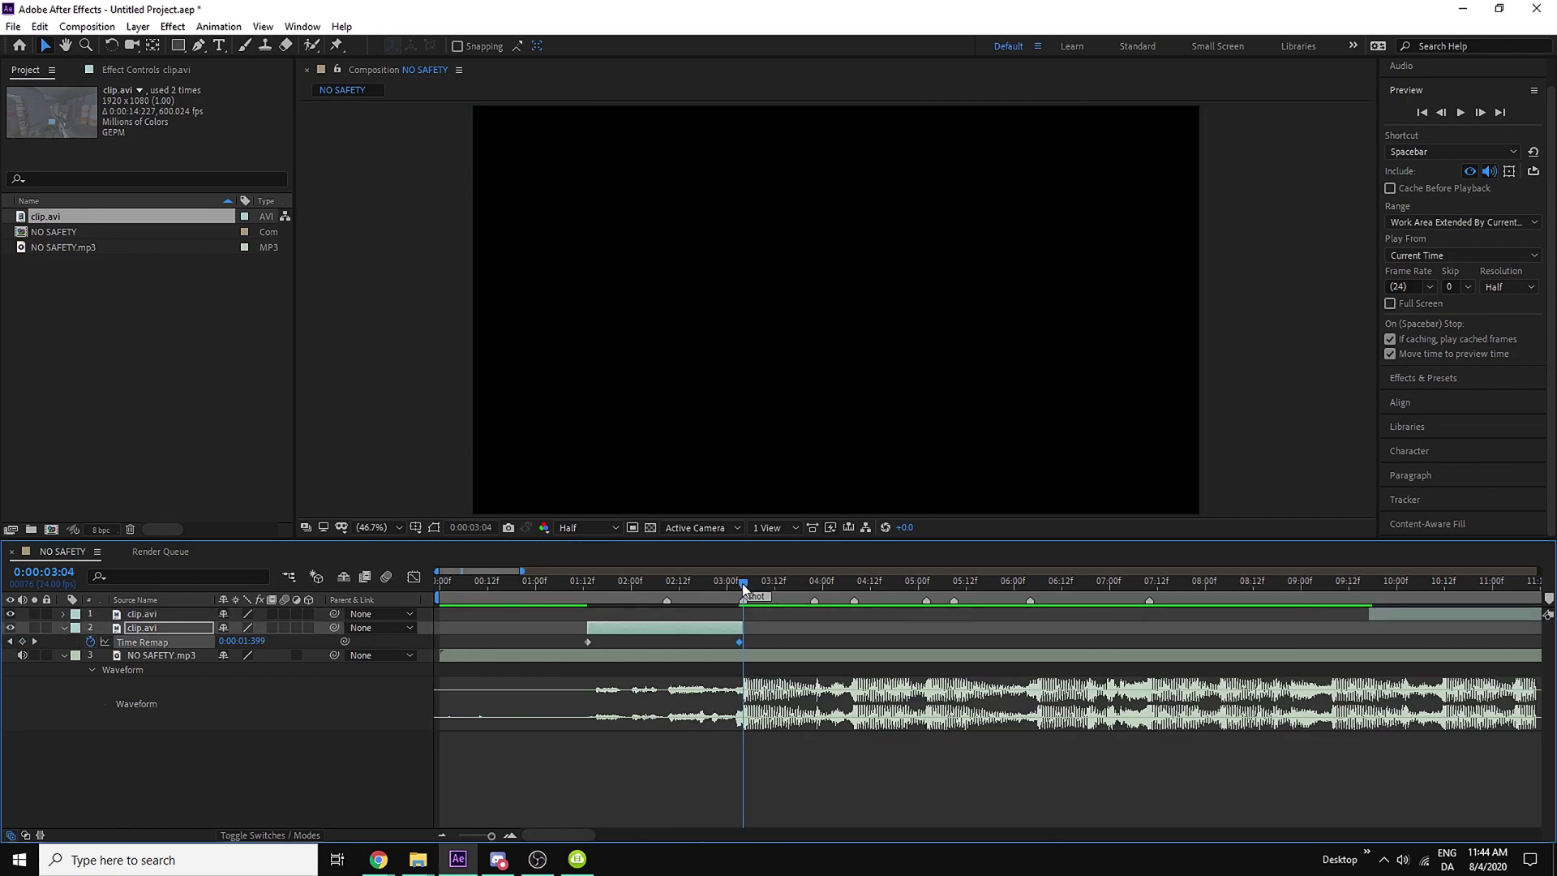
Trim the first part of clip.avi to start at 0:00:02:09, with an opening Time Remap keyframe of 0:00:01:015 there
{"action": "left_click", "coordinate": [712, 584]}
{"action": "mouse_move", "coordinate": [712, 589]}
{"action": "left_mouse_down"}
{"action": "mouse_move", "coordinate": [667, 590]}
{"action": "mouse_move", "coordinate": [685, 592]}
{"action": "left_mouse_up"}
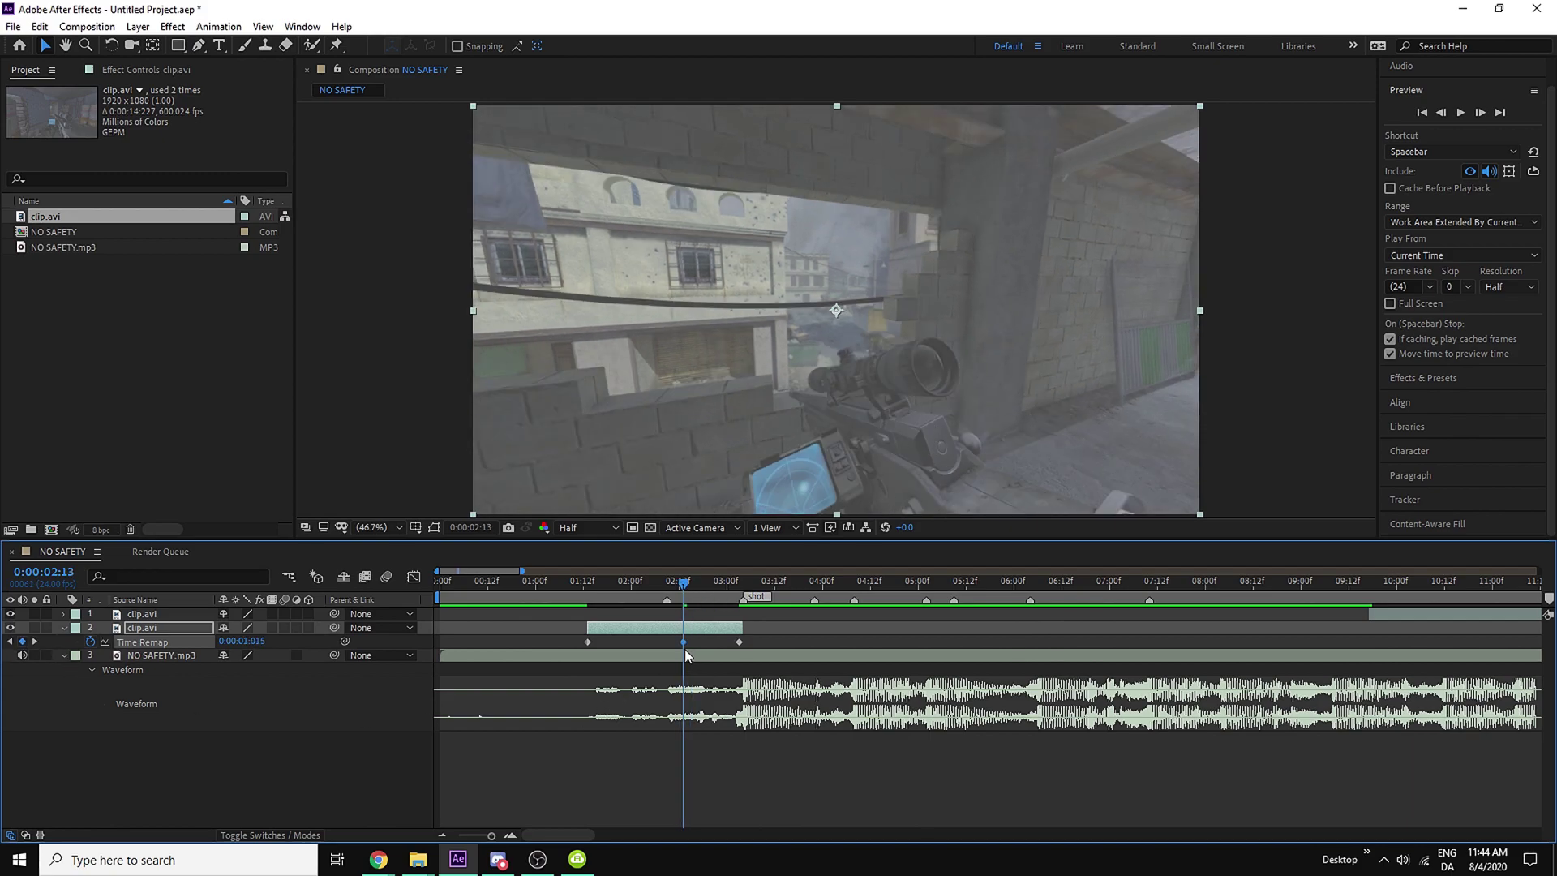
{"action": "left_click_drag", "start_coordinate": [683, 642], "coordinate": [574, 648]}
{"action": "left_click", "coordinate": [667, 585]}
{"action": "key", "text": "Delete"}
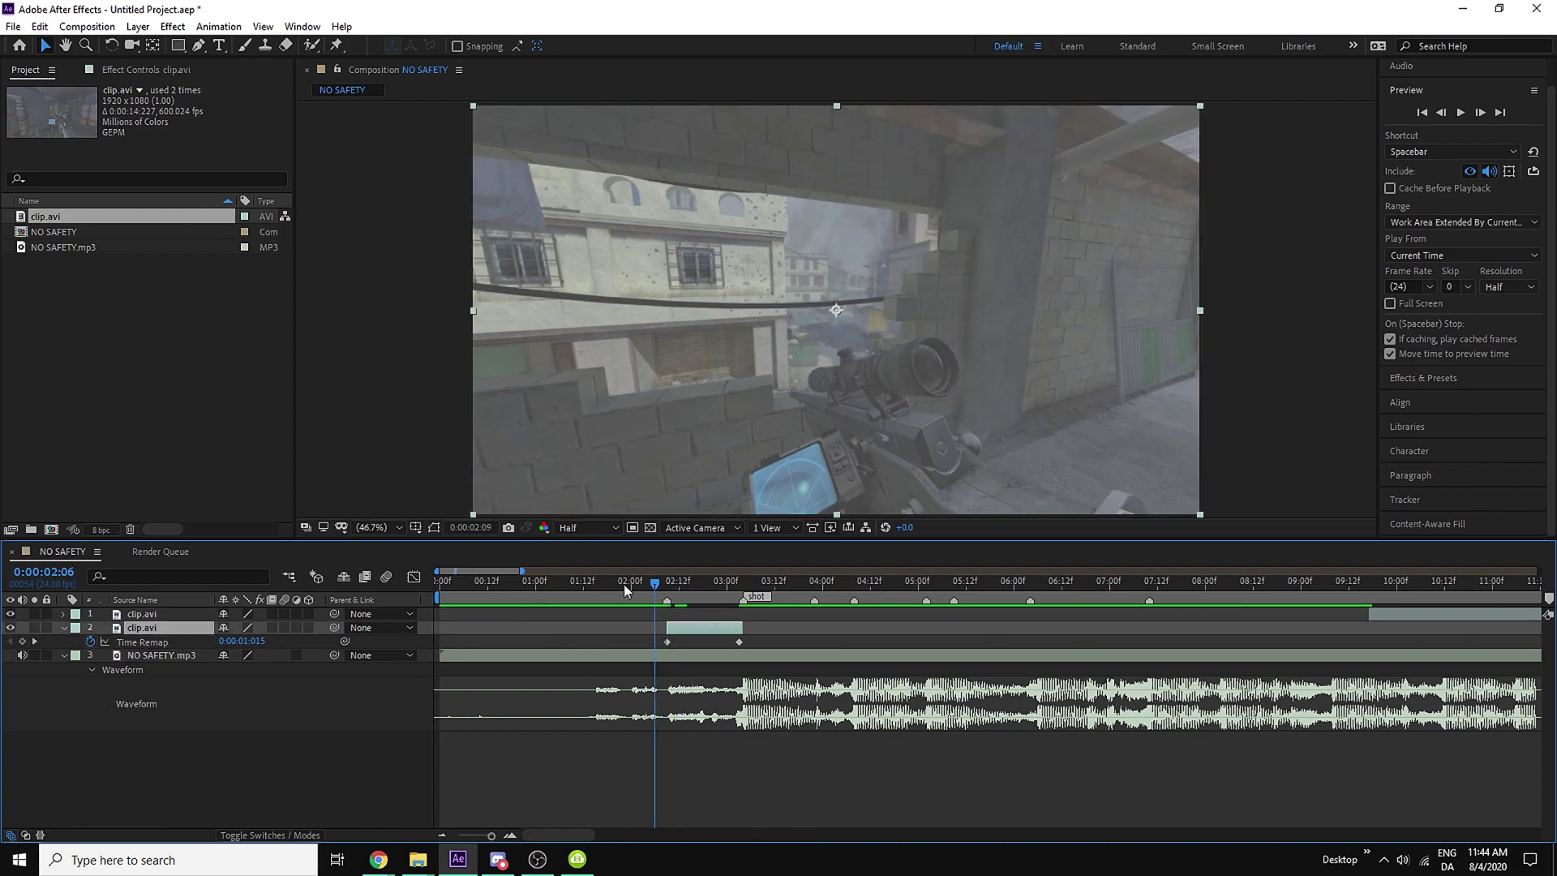
{"action": "key", "text": "space"}
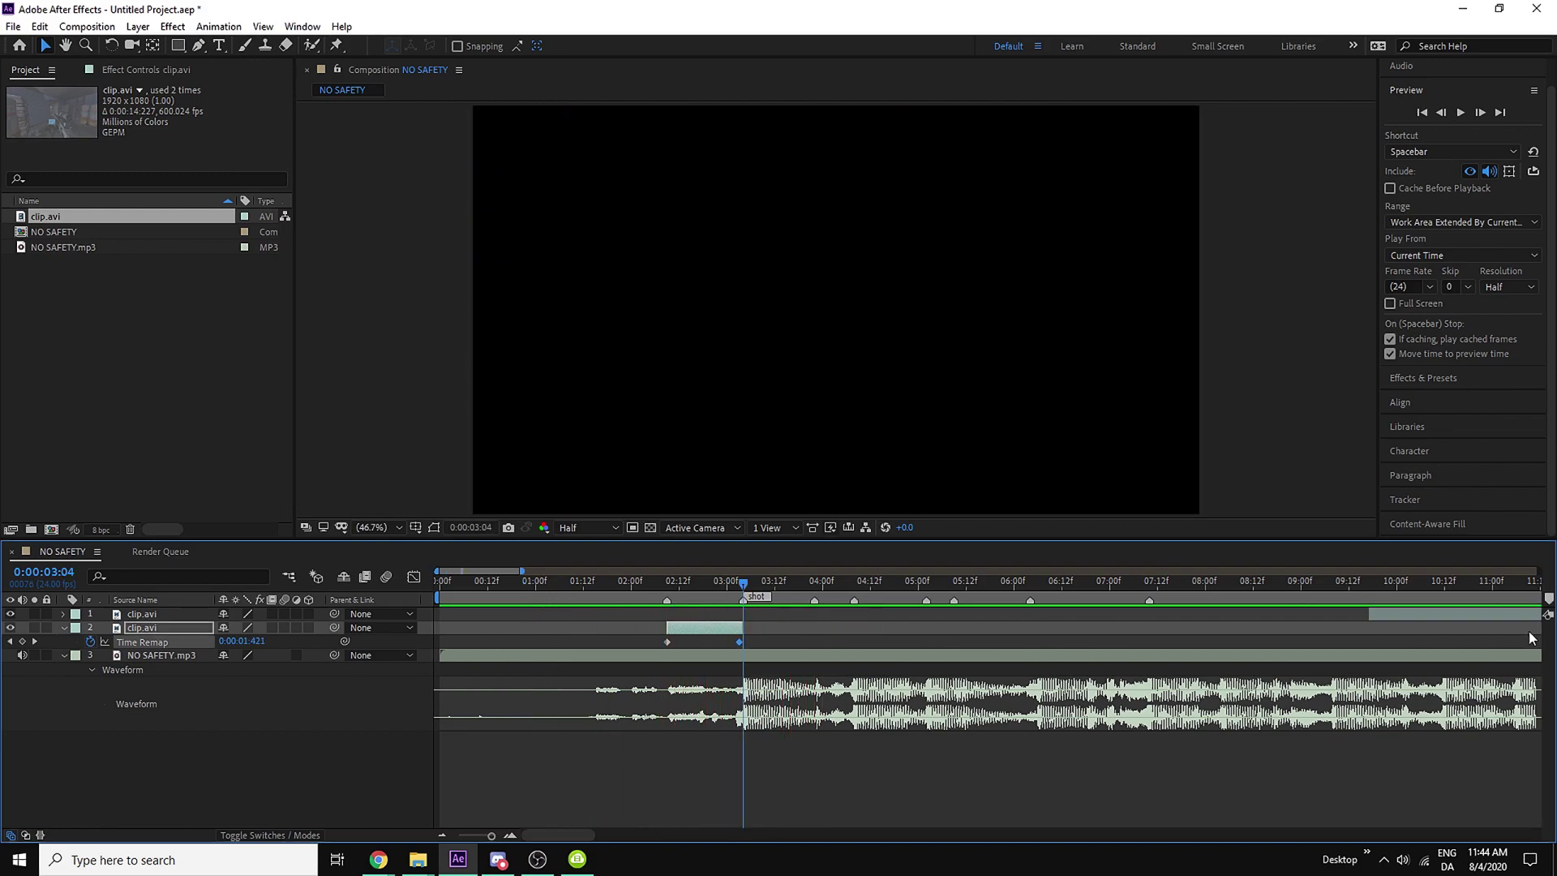
Move the second part of clip.avi back to the shot marker, keeping only a Time Remap keyframe at 0:00:03:04
{"action": "left_click_drag", "start_coordinate": [1367, 622], "coordinate": [721, 631]}
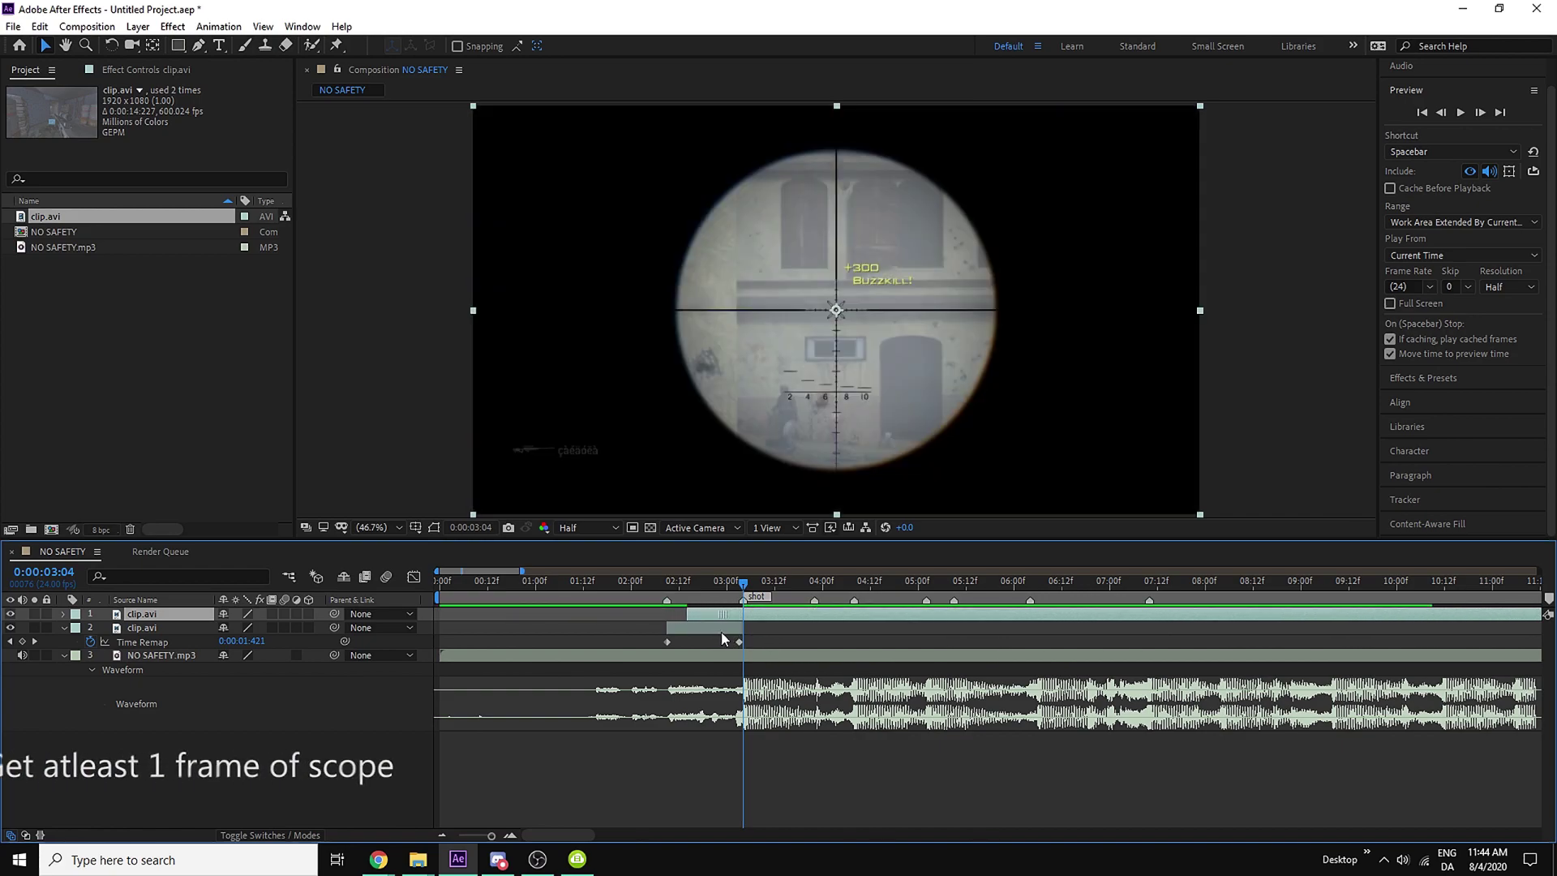
{"action": "key", "text": "u"}
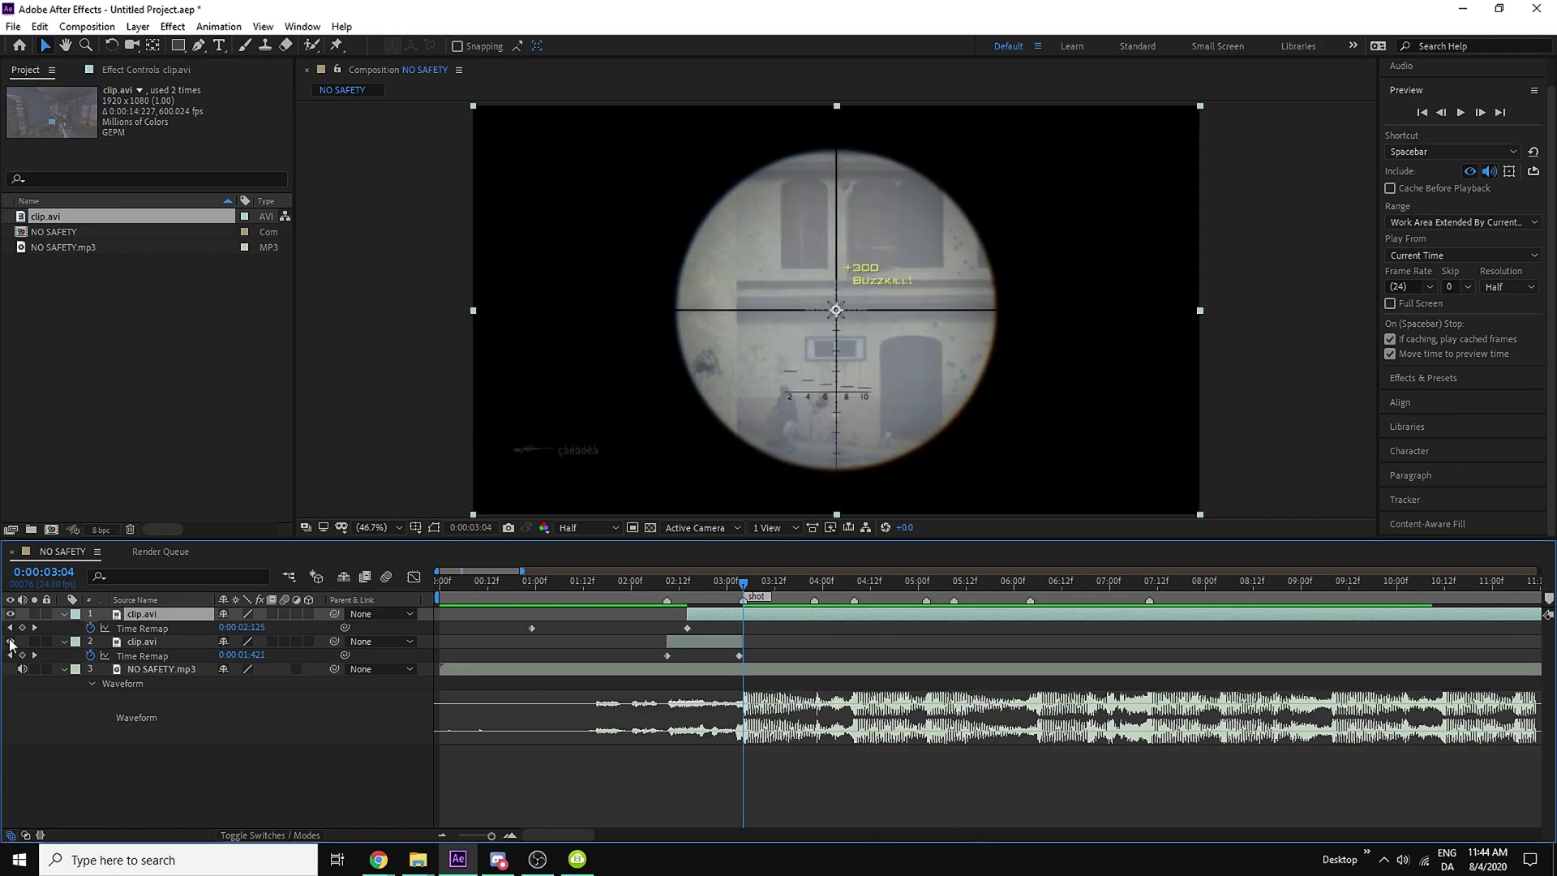
{"action": "left_click_drag", "start_coordinate": [731, 632], "coordinate": [520, 621]}
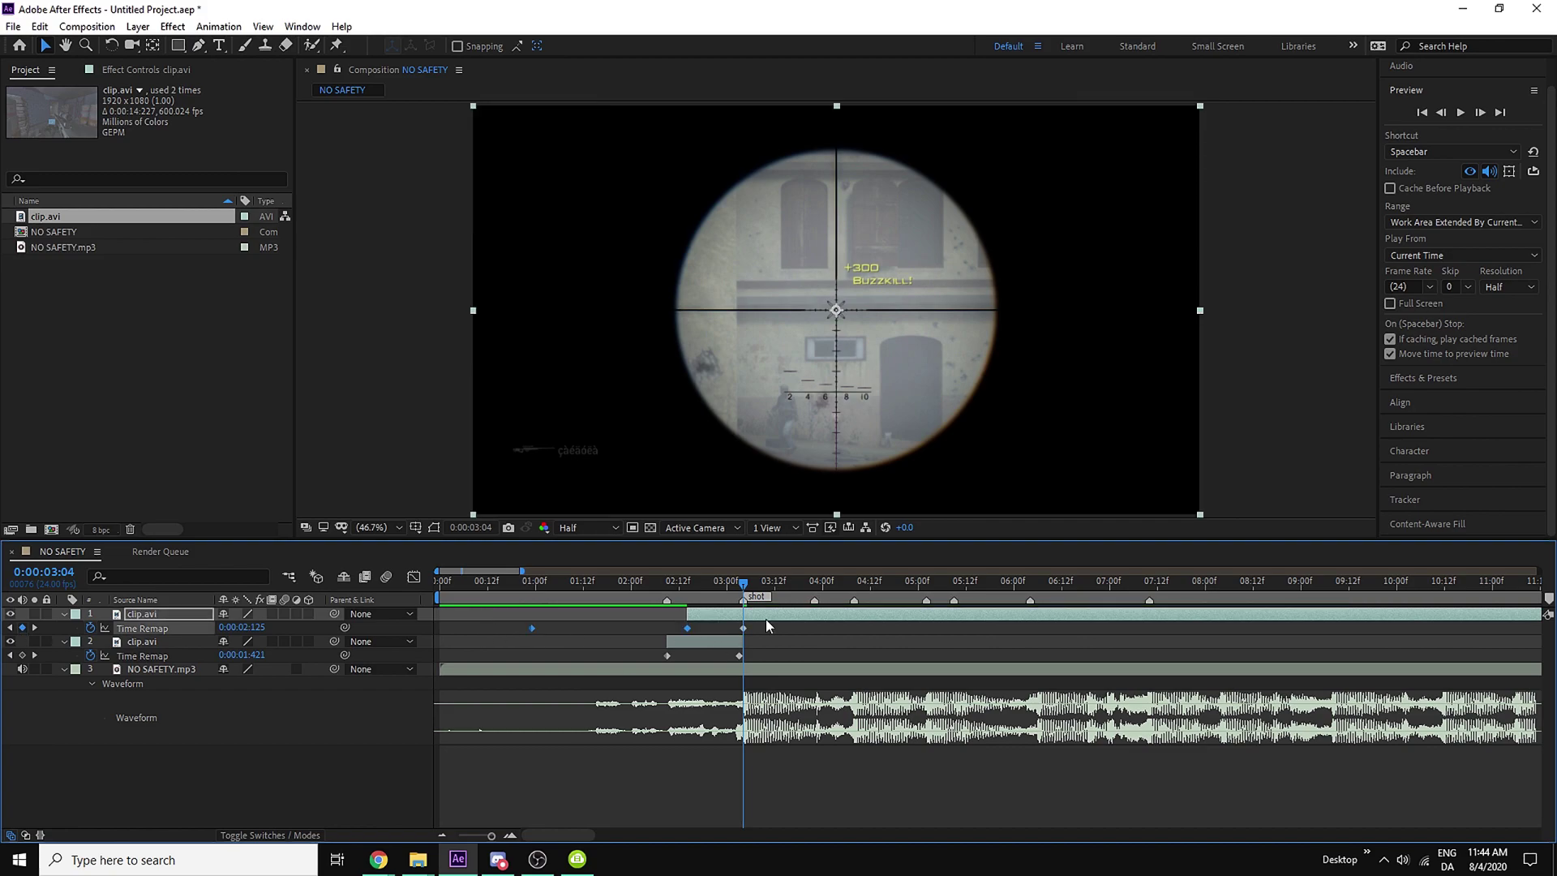
{"action": "key", "text": "Delete"}
Give the second part an end Time Remap keyframe at about 0:00:03:21 and remove the rest of the clip after 0:00:03:22
{"action": "left_click_drag", "start_coordinate": [747, 589], "coordinate": [779, 605]}
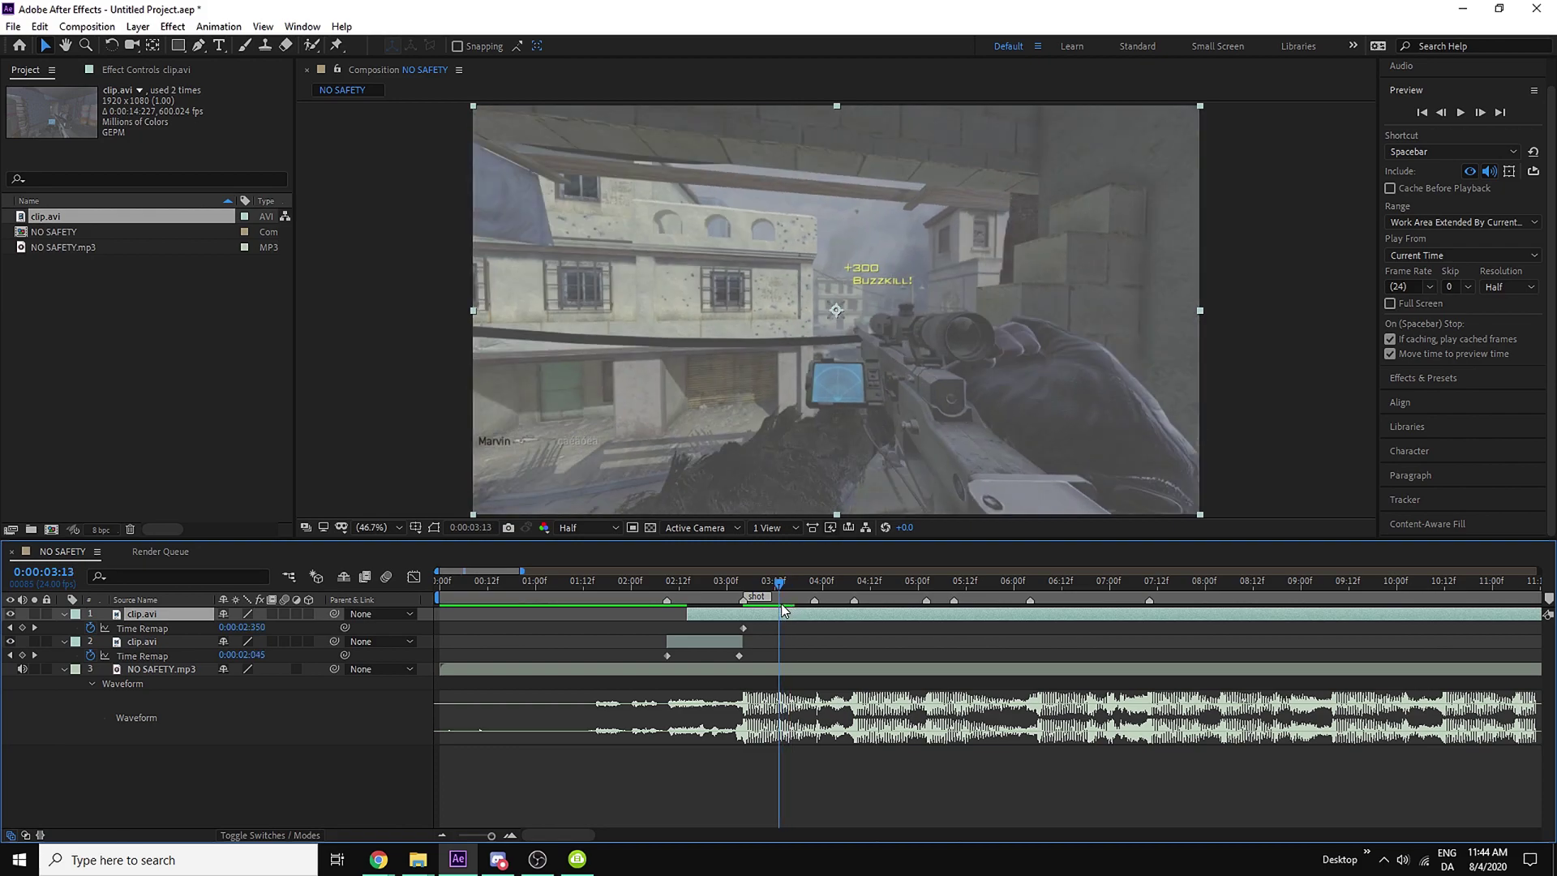
{"action": "left_click", "coordinate": [21, 627]}
{"action": "left_click_drag", "start_coordinate": [778, 627], "coordinate": [811, 628]}
{"action": "left_click", "coordinate": [813, 592]}
{"action": "key", "text": "ctrl+shift+d"}
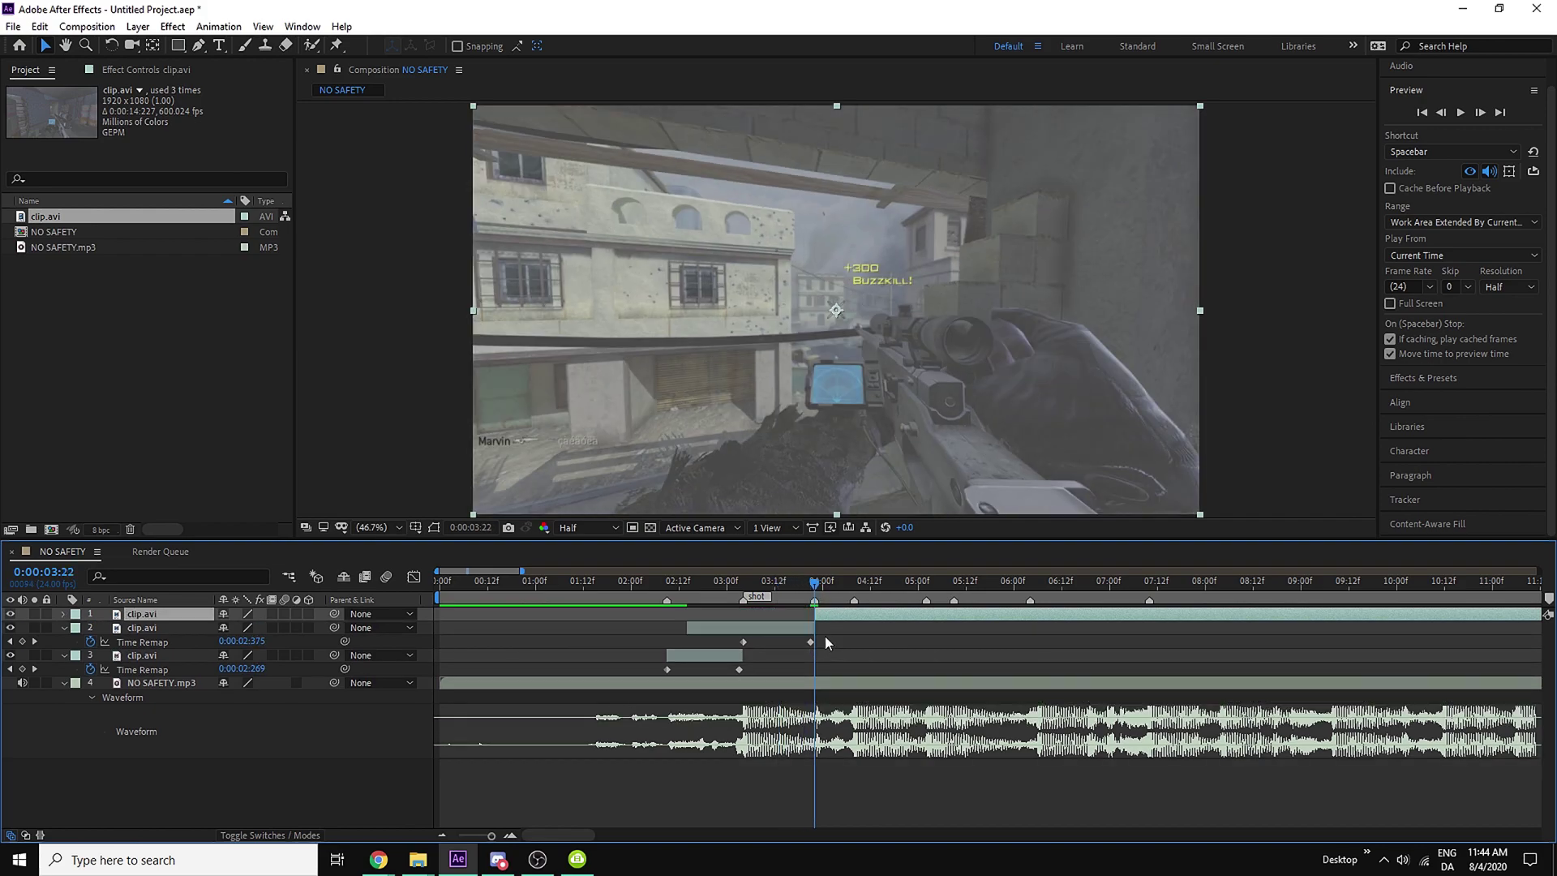
{"action": "key", "text": "Delete"}
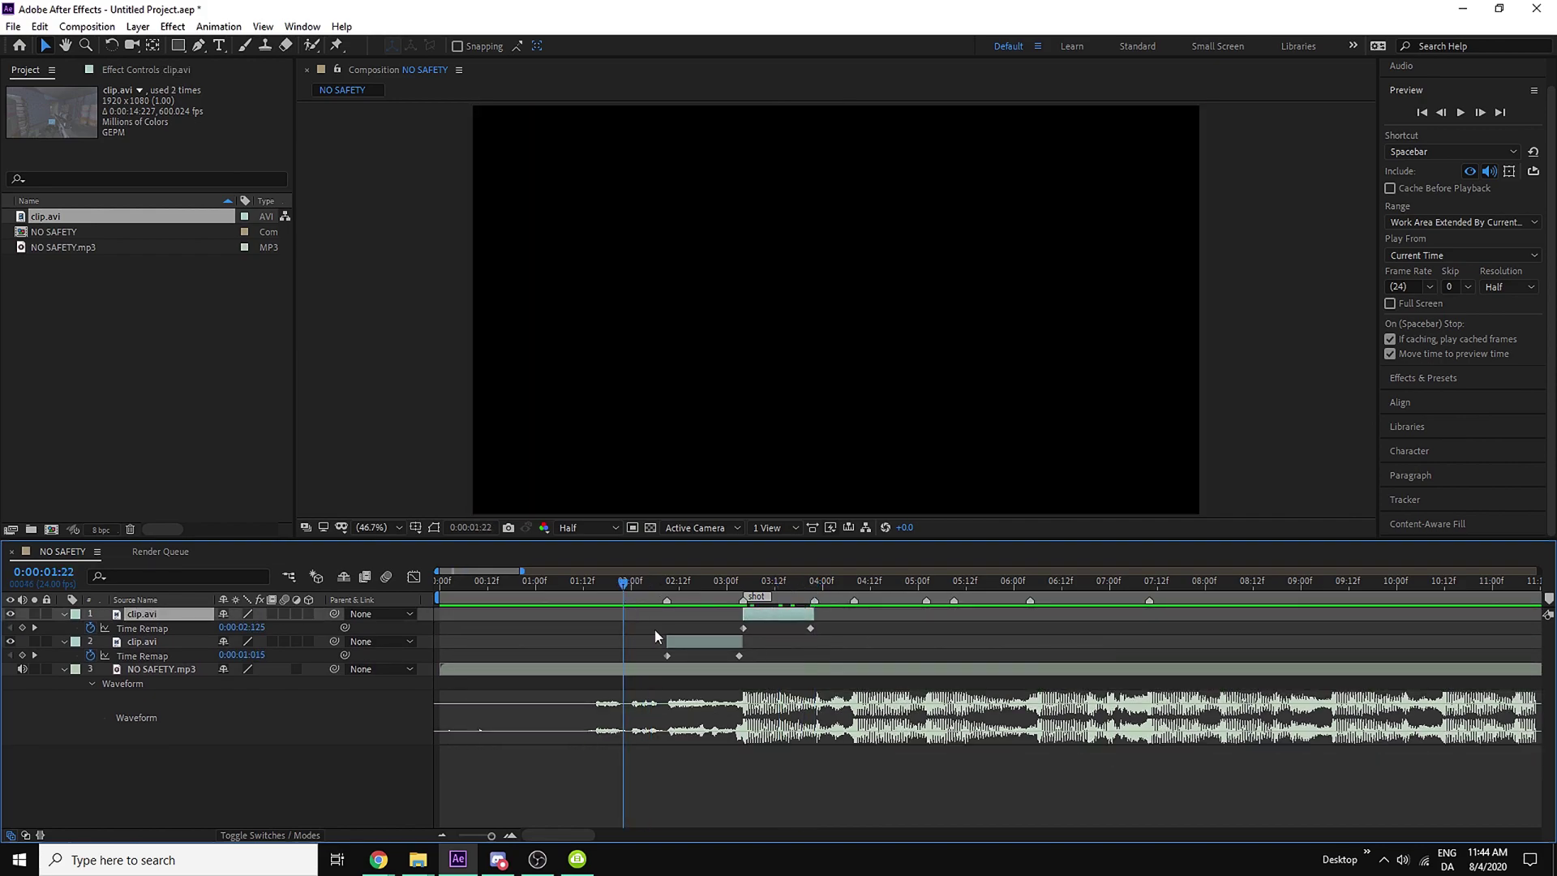
Ease the first part's Time Remap keyframes and bend its value graph to rise gently, then steeply toward the shot marker
{"action": "key", "text": "space"}
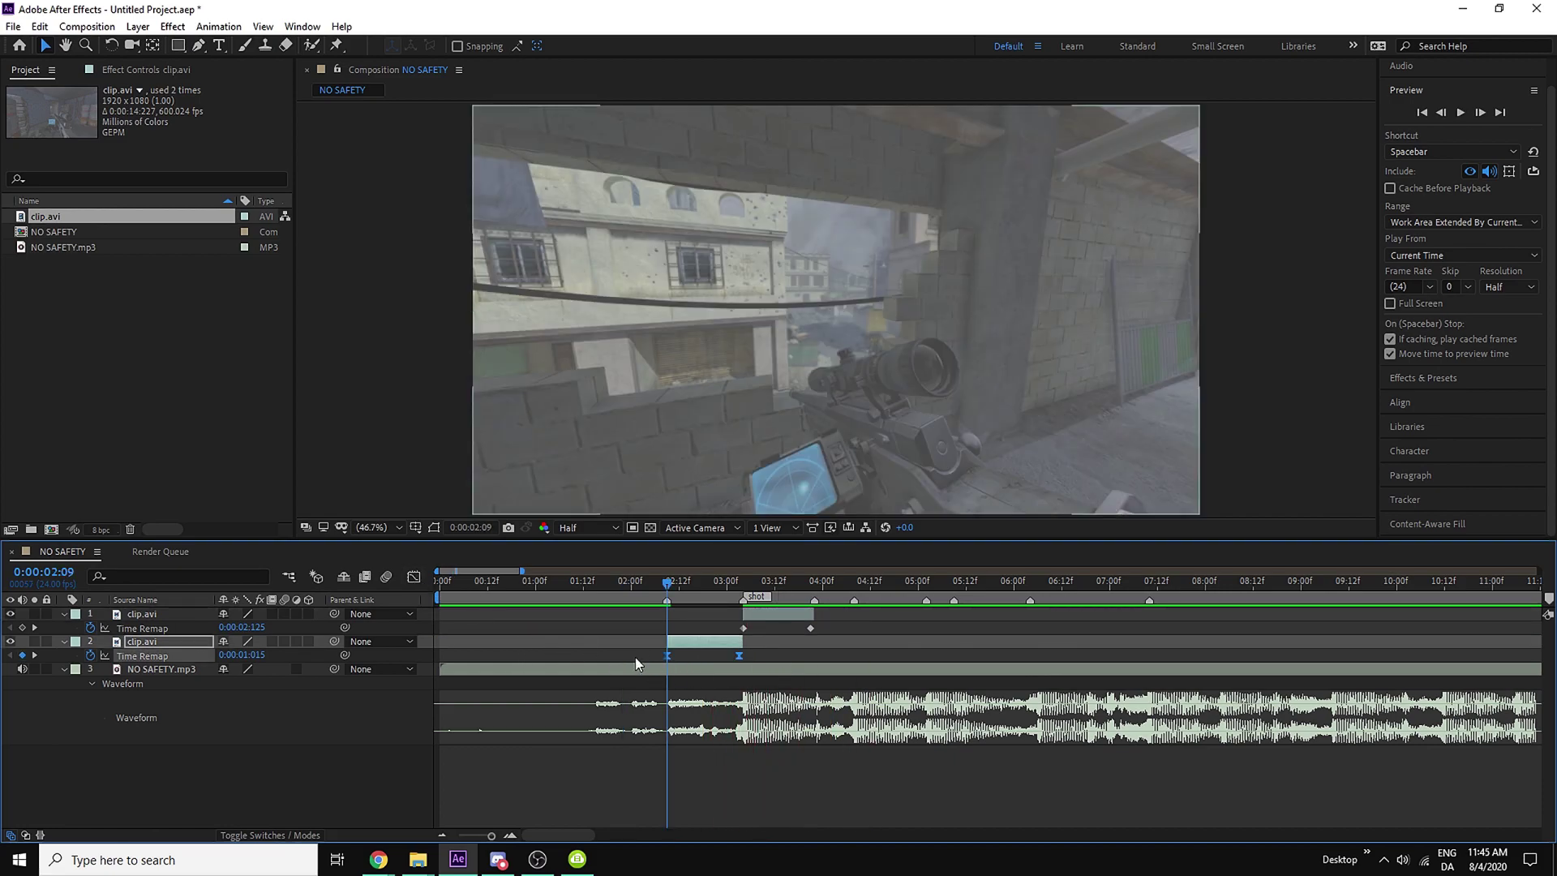
{"action": "left_click", "coordinate": [413, 576]}
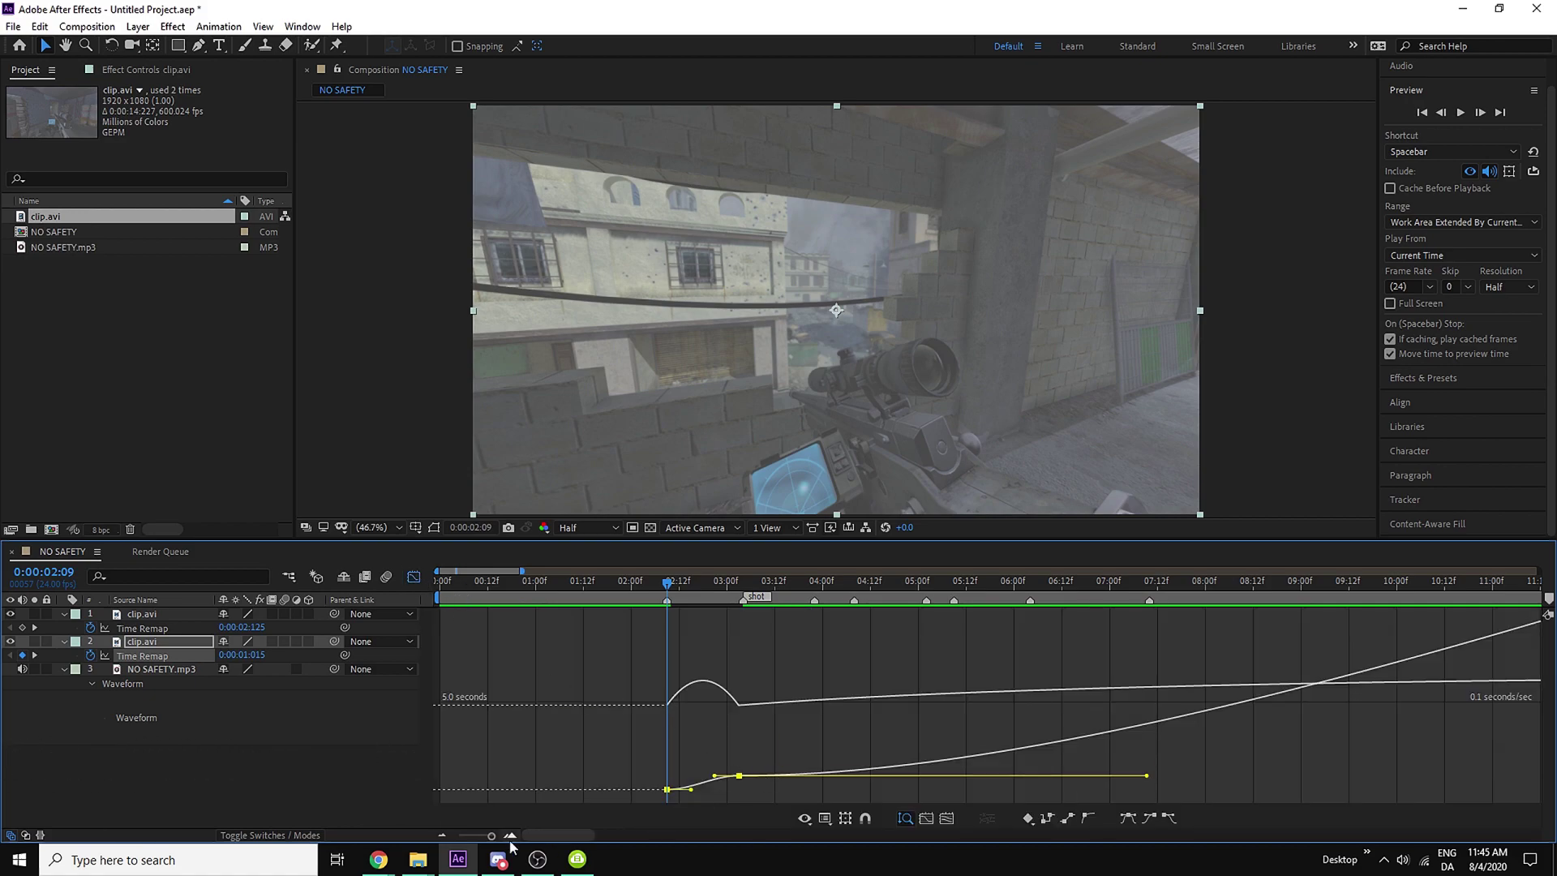
{"action": "left_click", "coordinate": [509, 835]}
{"action": "left_click_drag", "start_coordinate": [866, 621], "coordinate": [959, 705]}
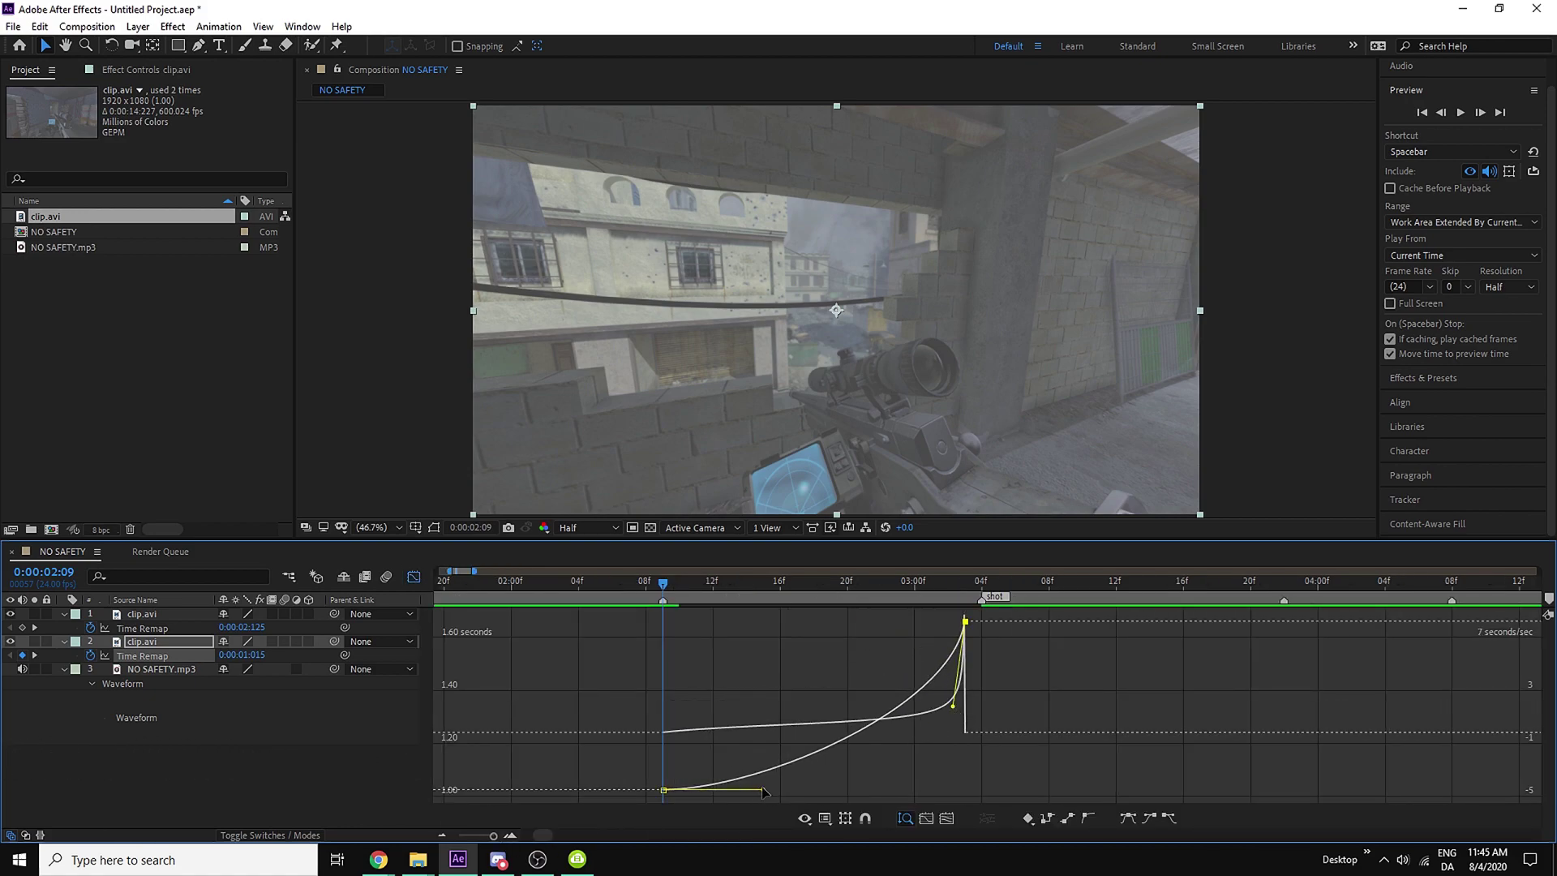
{"action": "left_click_drag", "start_coordinate": [763, 790], "coordinate": [830, 777]}
Add a Time Remap keyframe at 0:00:02:19 on the first part and raise its value to 0:00:01:249
{"action": "left_click_drag", "start_coordinate": [663, 582], "coordinate": [830, 658]}
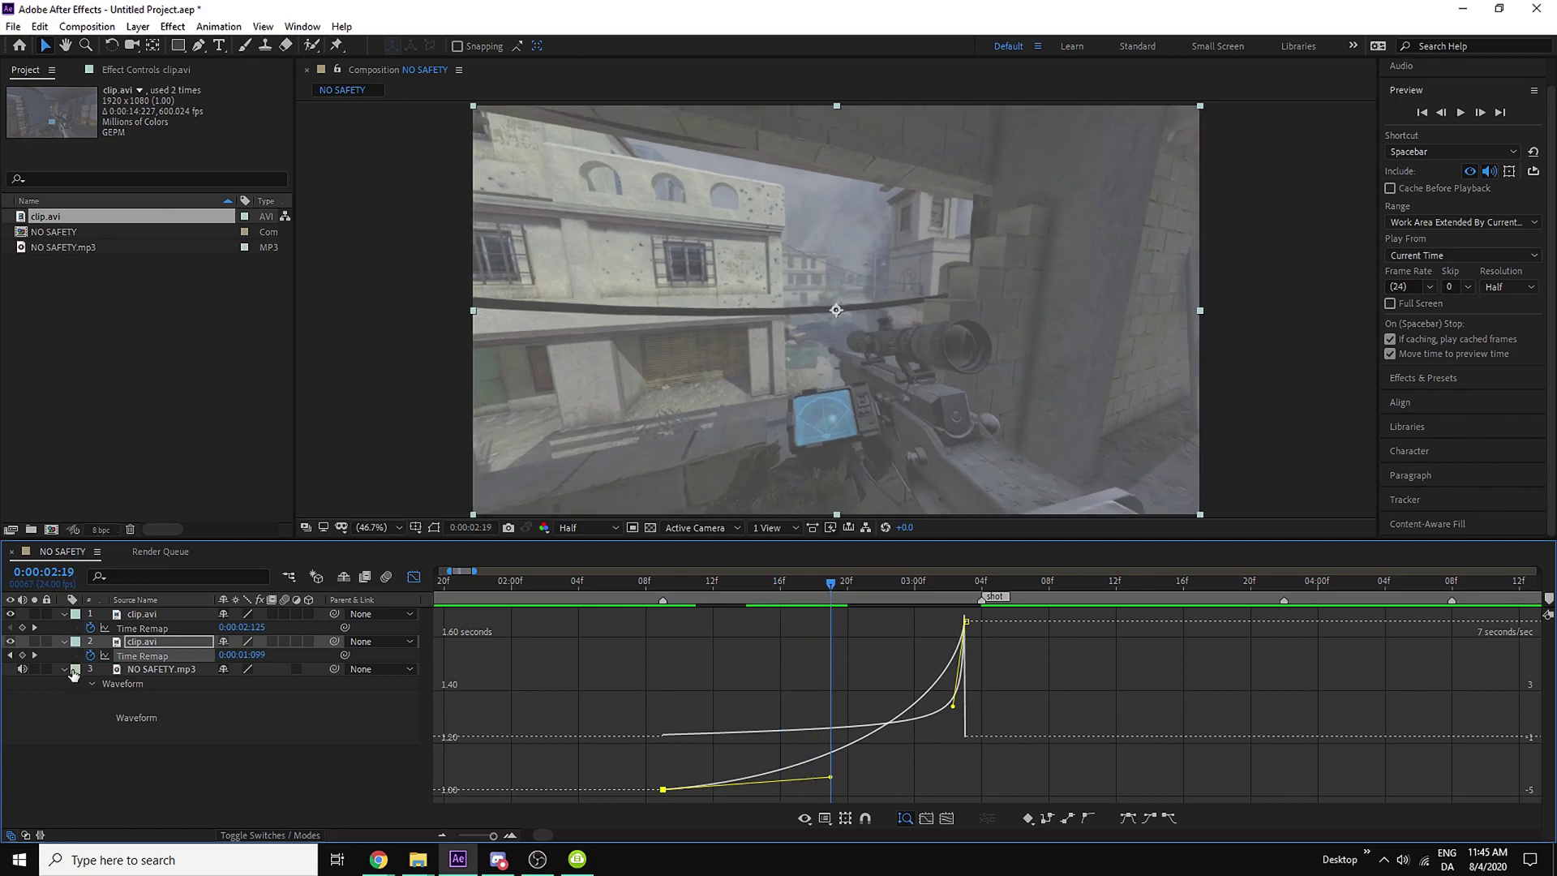
{"action": "left_click", "coordinate": [22, 655]}
{"action": "left_click_drag", "start_coordinate": [830, 752], "coordinate": [959, 649]}
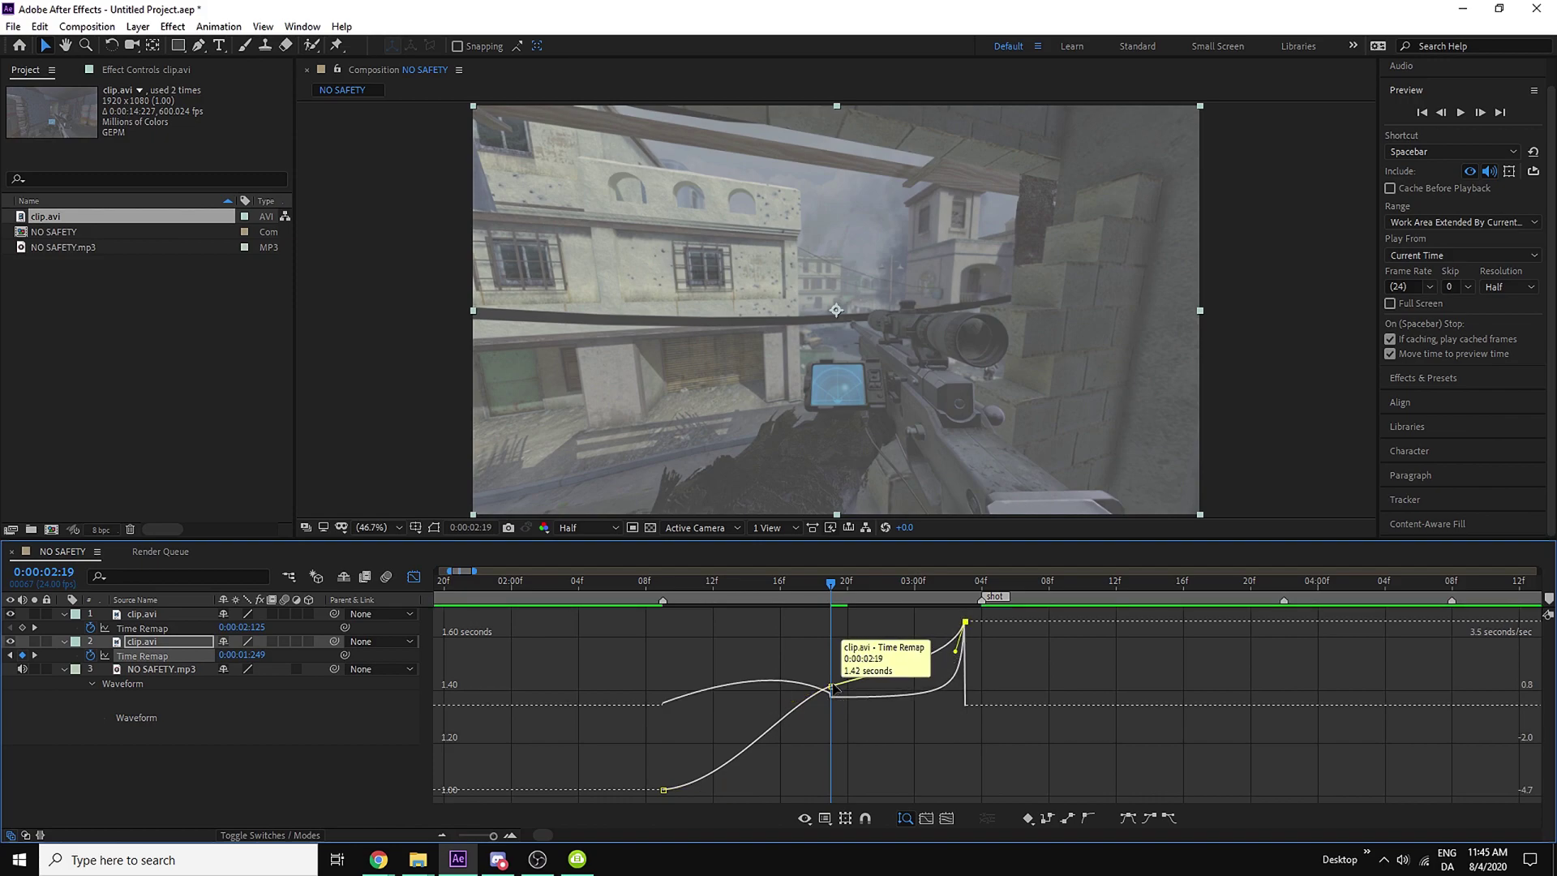
Adjust the curve handles of the opening and middle Time Remap keyframes for a fast start that slows toward 0:00:02:19
{"action": "left_click_drag", "start_coordinate": [831, 687], "coordinate": [695, 705]}
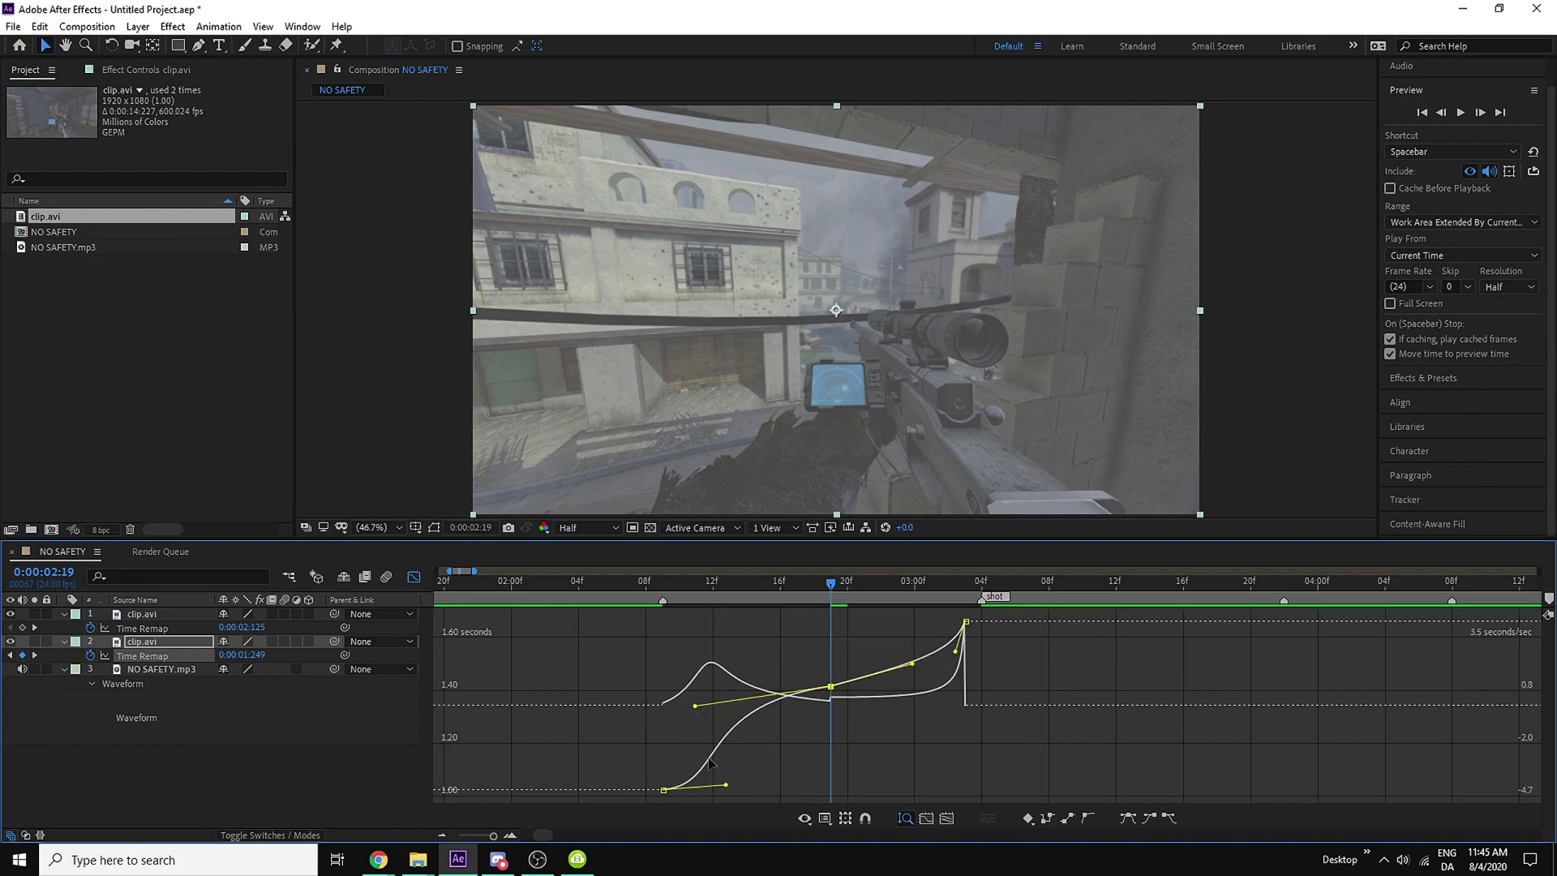
{"action": "left_click_drag", "start_coordinate": [727, 784], "coordinate": [676, 741]}
{"action": "right_click", "coordinate": [896, 729]}
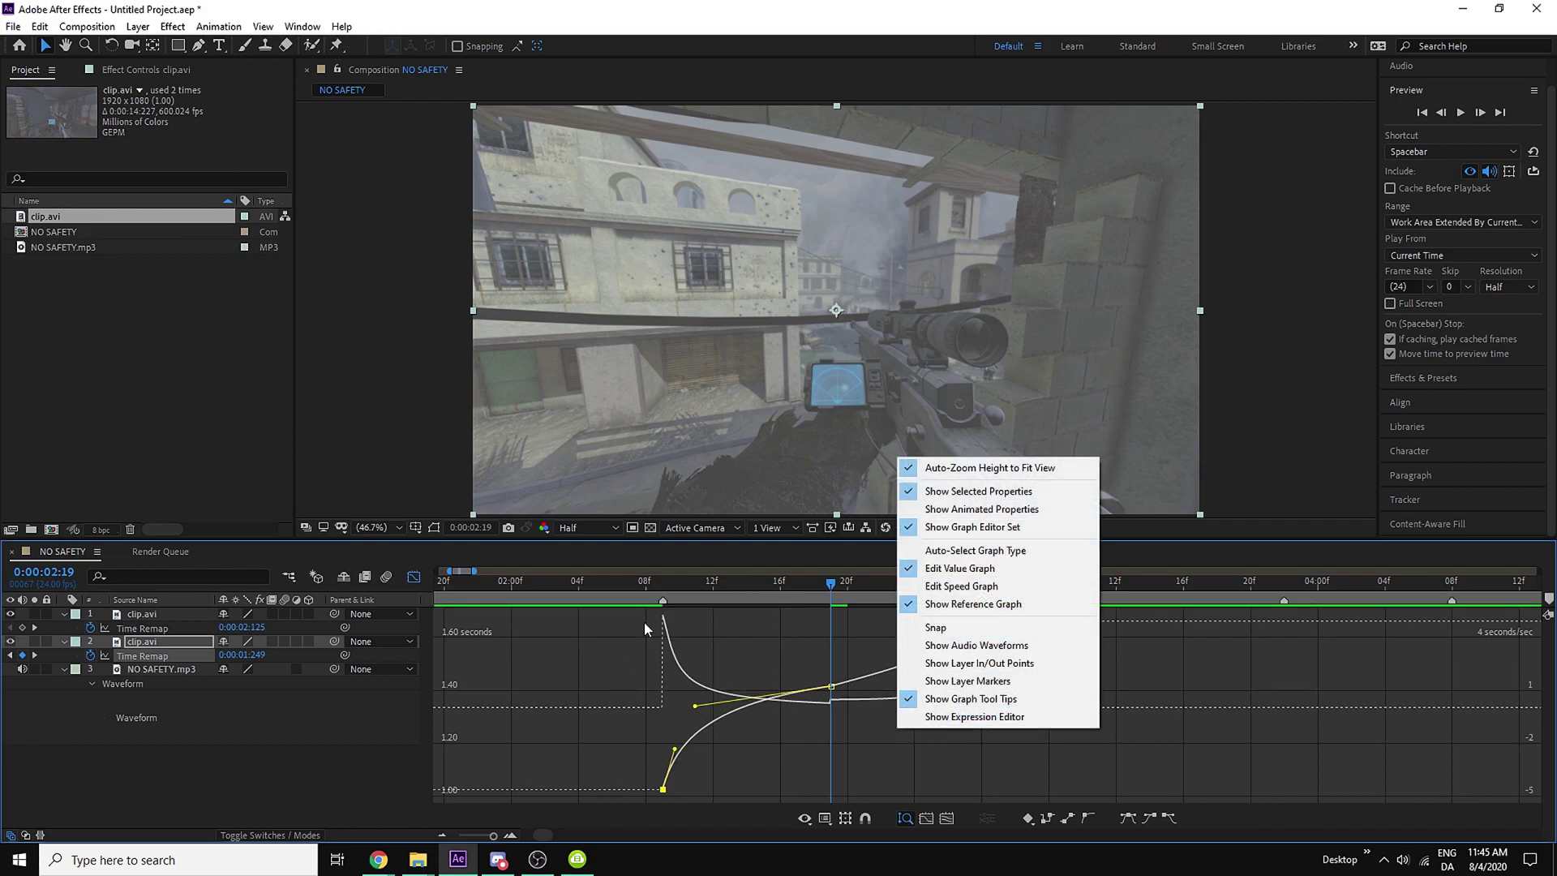
{"action": "left_click", "coordinate": [793, 750]}
{"action": "mouse_move", "coordinate": [664, 618]}
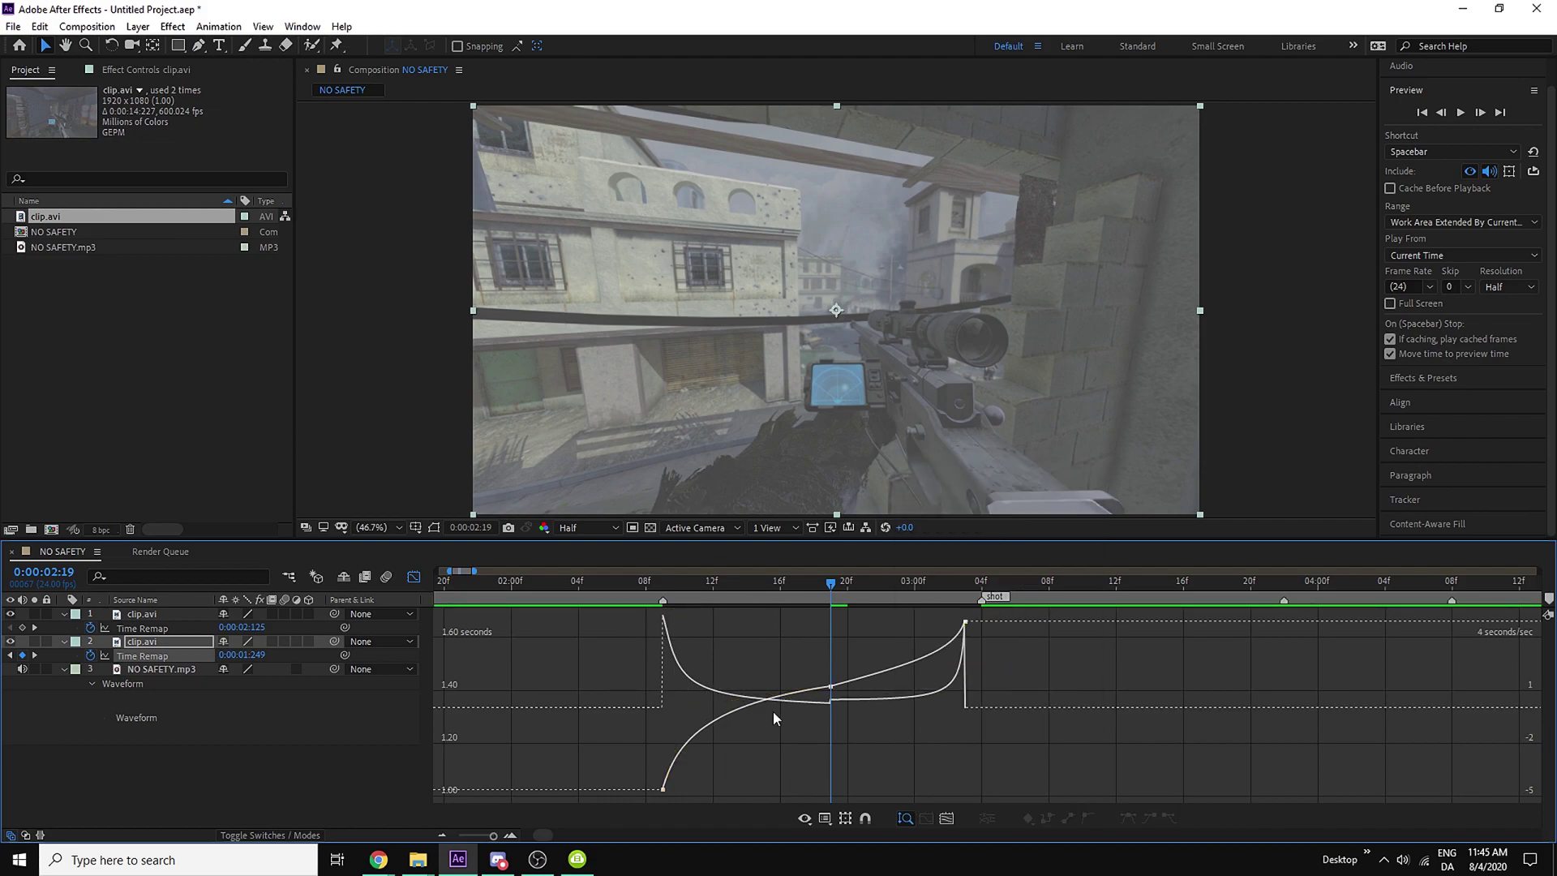
Reshape the incoming handle of the first part's middle Time Remap keyframe for a smooth curve through 0:00:02:19
{"action": "double_click", "coordinate": [736, 714]}
{"action": "left_click_drag", "start_coordinate": [702, 711], "coordinate": [720, 709]}
{"action": "mouse_move", "coordinate": [890, 699]}
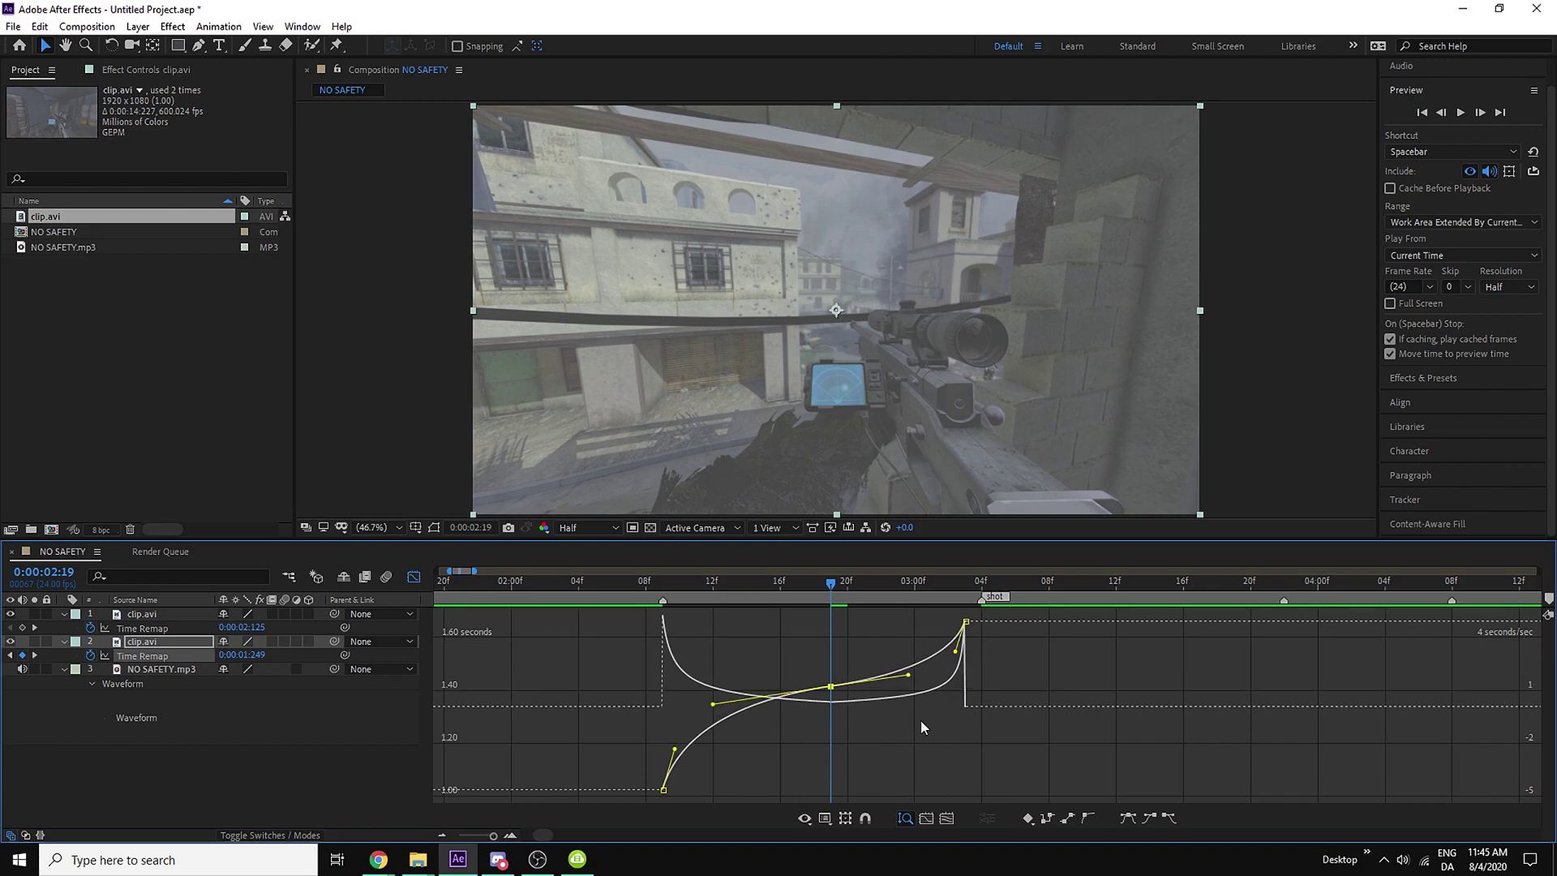
{"action": "right_click", "coordinate": [921, 722]}
{"action": "right_click", "coordinate": [858, 730]}
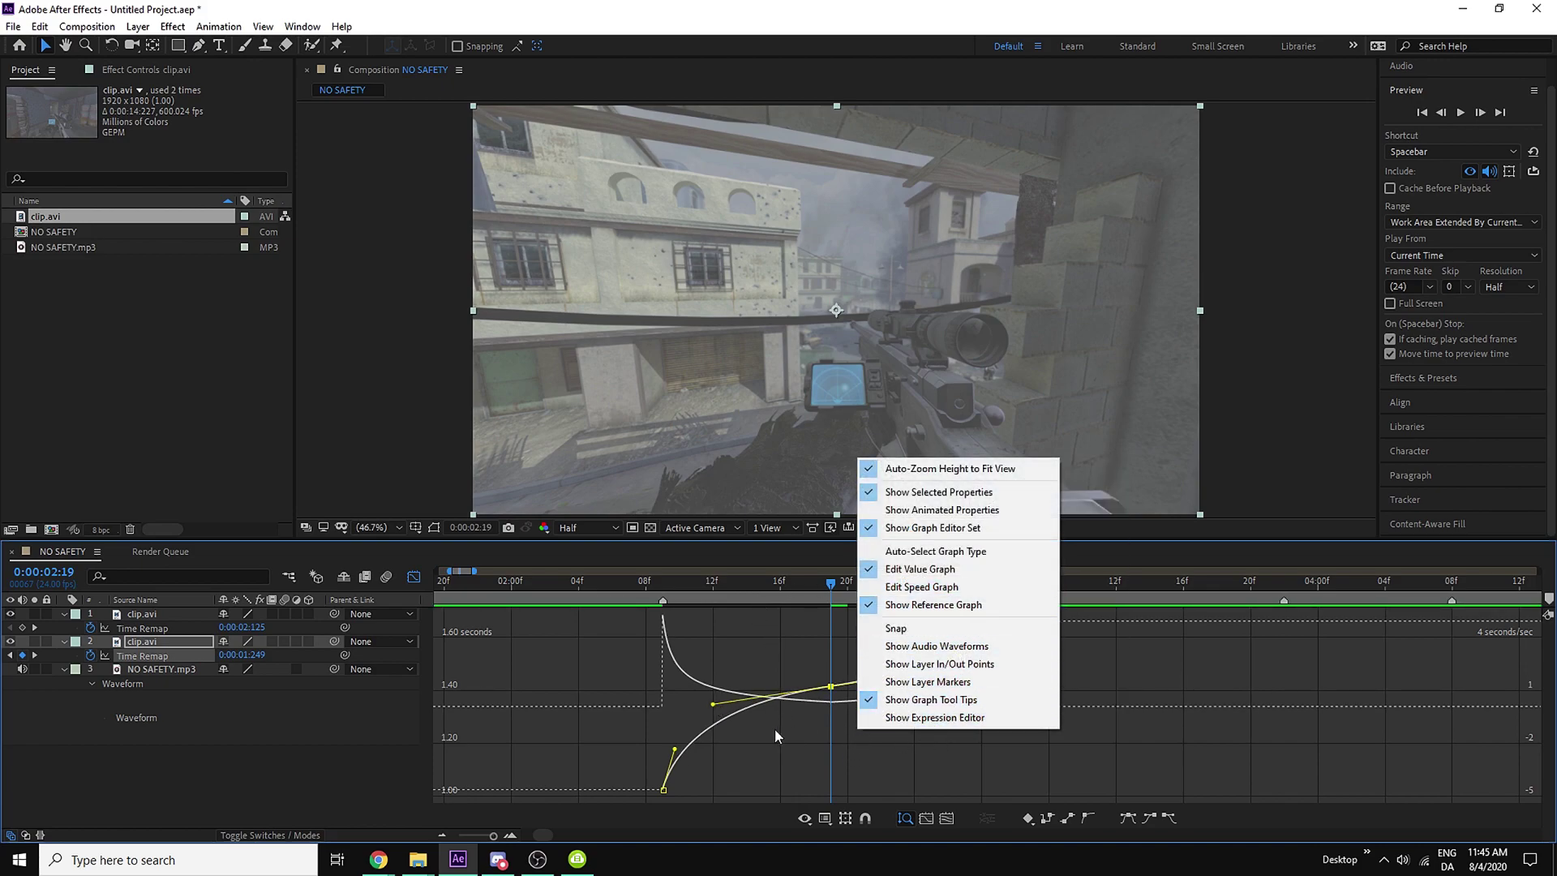
{"action": "left_click", "coordinate": [750, 695]}
Play back the retimed first part from before its opening marker to check the velocity against the music
{"action": "left_click_drag", "start_coordinate": [814, 582], "coordinate": [370, 582]}
{"action": "key", "text": "space"}
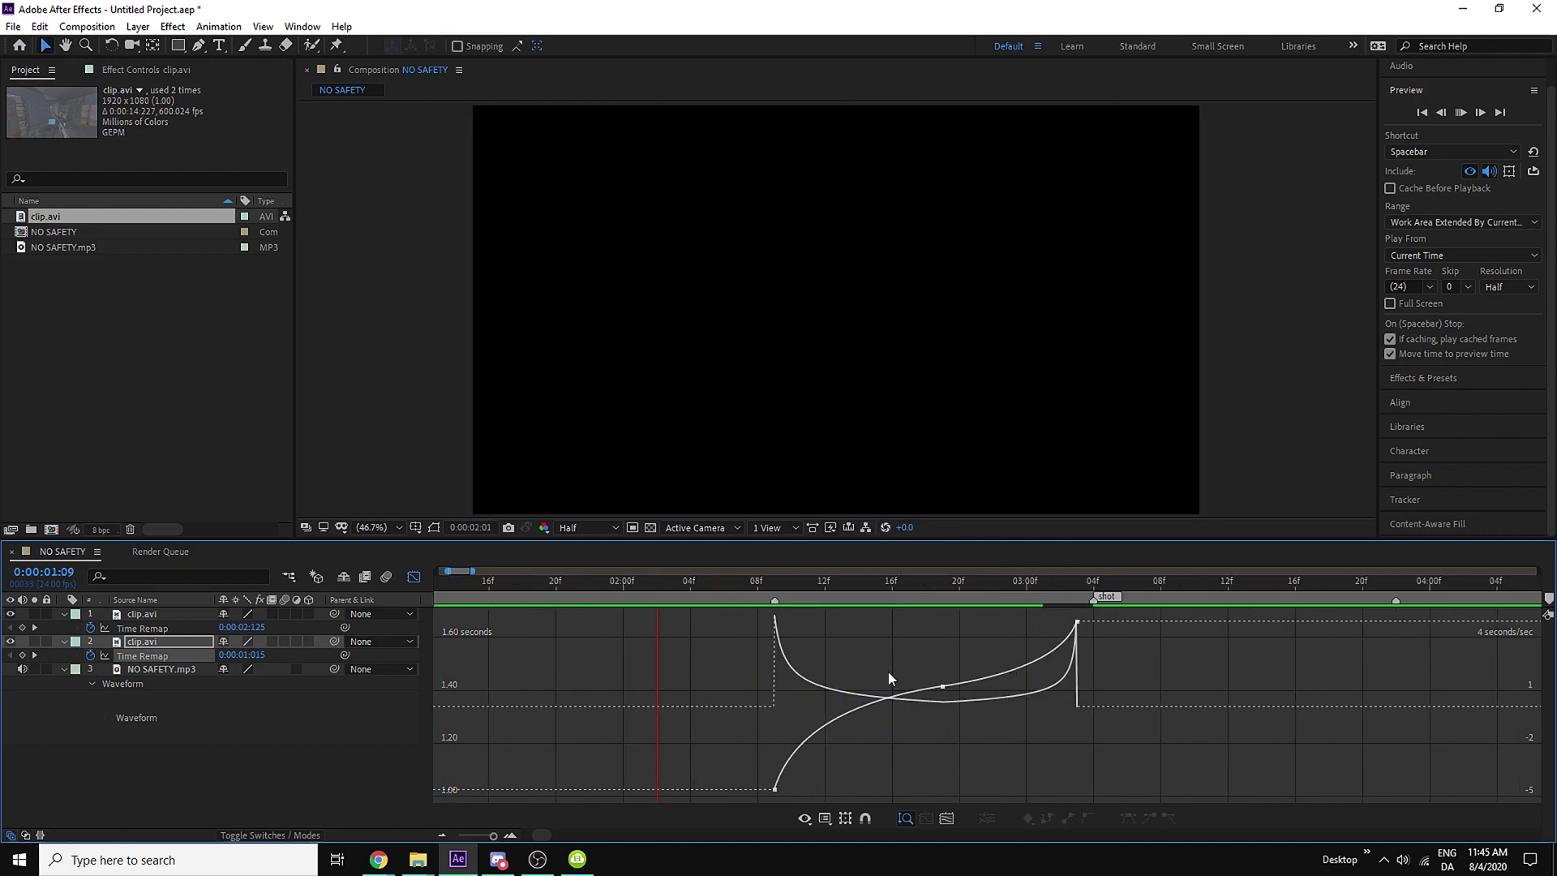
{"action": "left_click", "coordinate": [757, 584]}
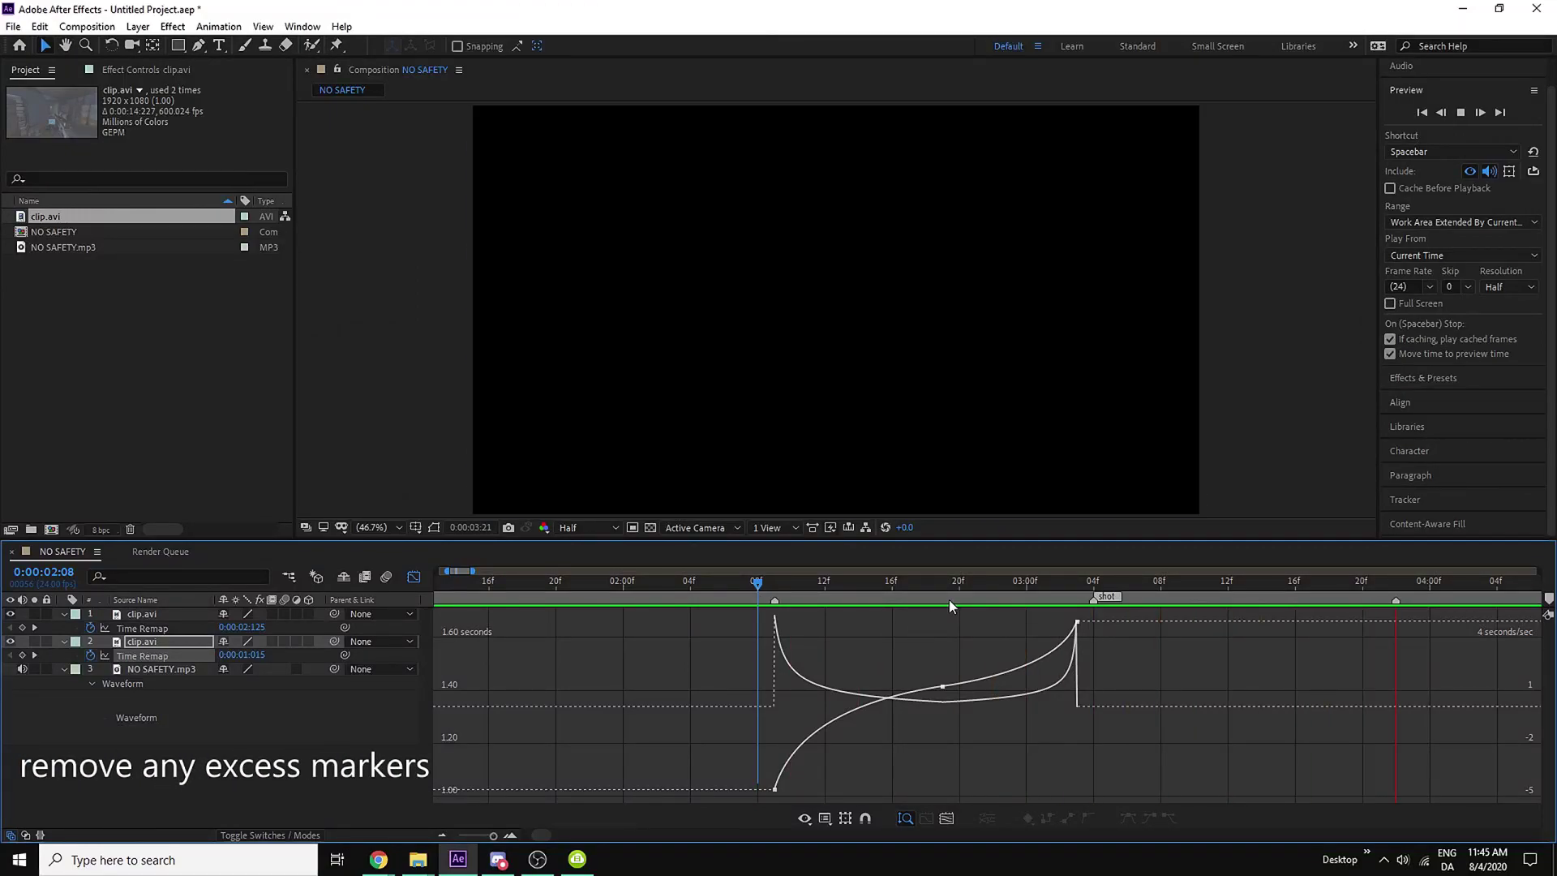
{"action": "left_click", "coordinate": [943, 586]}
Apply Easy Ease to the second part's Time Remap keyframes and select its end keyframe in the value graph
{"action": "left_click", "coordinate": [413, 577]}
{"action": "left_click", "coordinate": [1092, 585]}
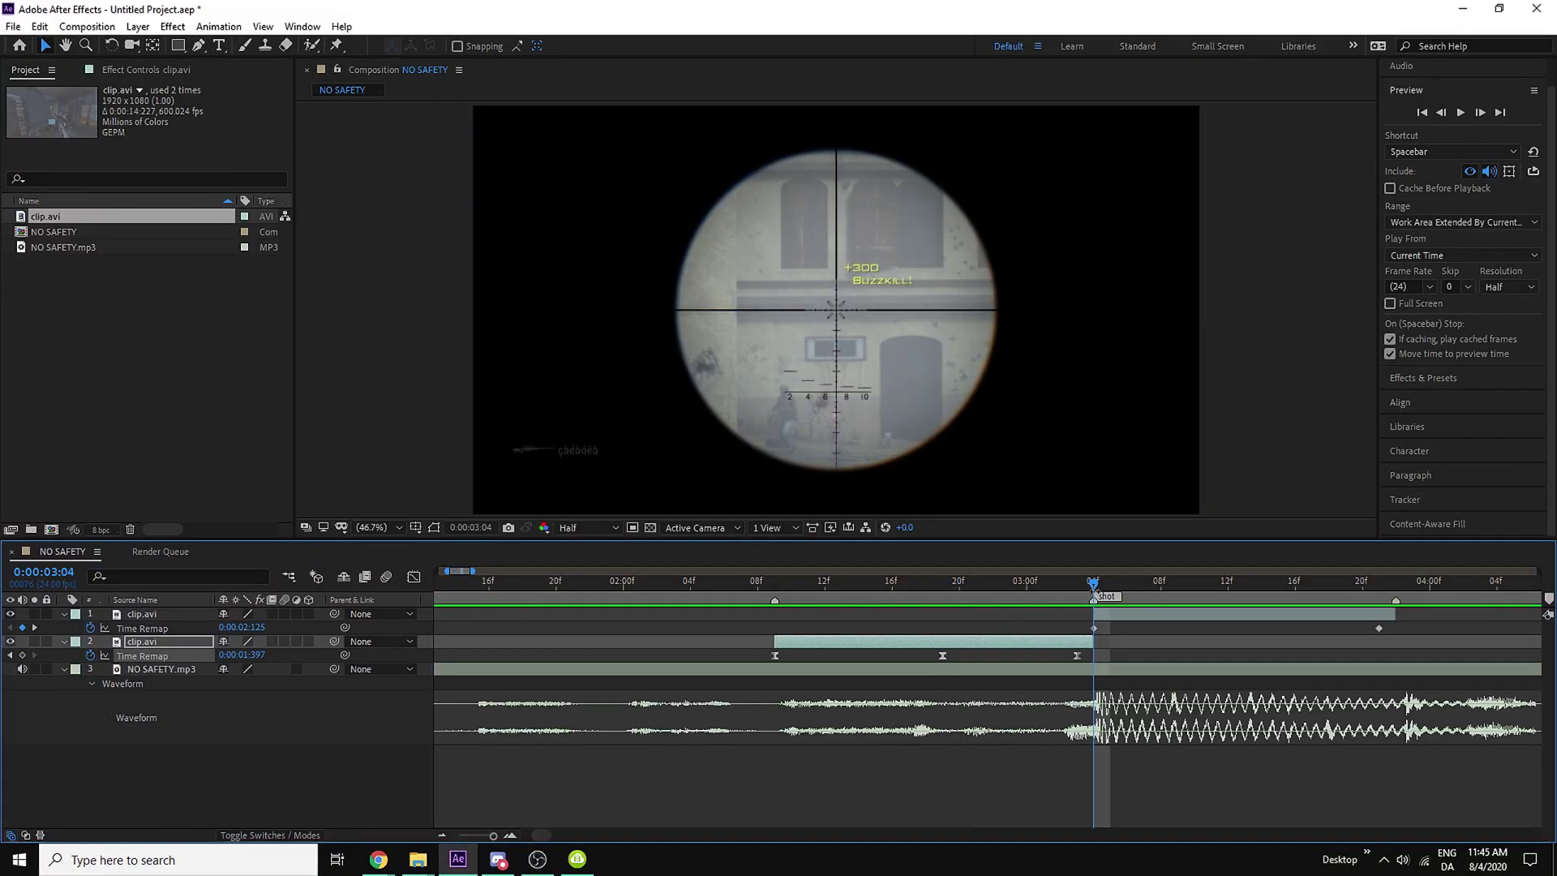
{"action": "left_click_drag", "start_coordinate": [1067, 619], "coordinate": [1391, 629]}
{"action": "key", "text": "F9"}
{"action": "left_click", "coordinate": [413, 576]}
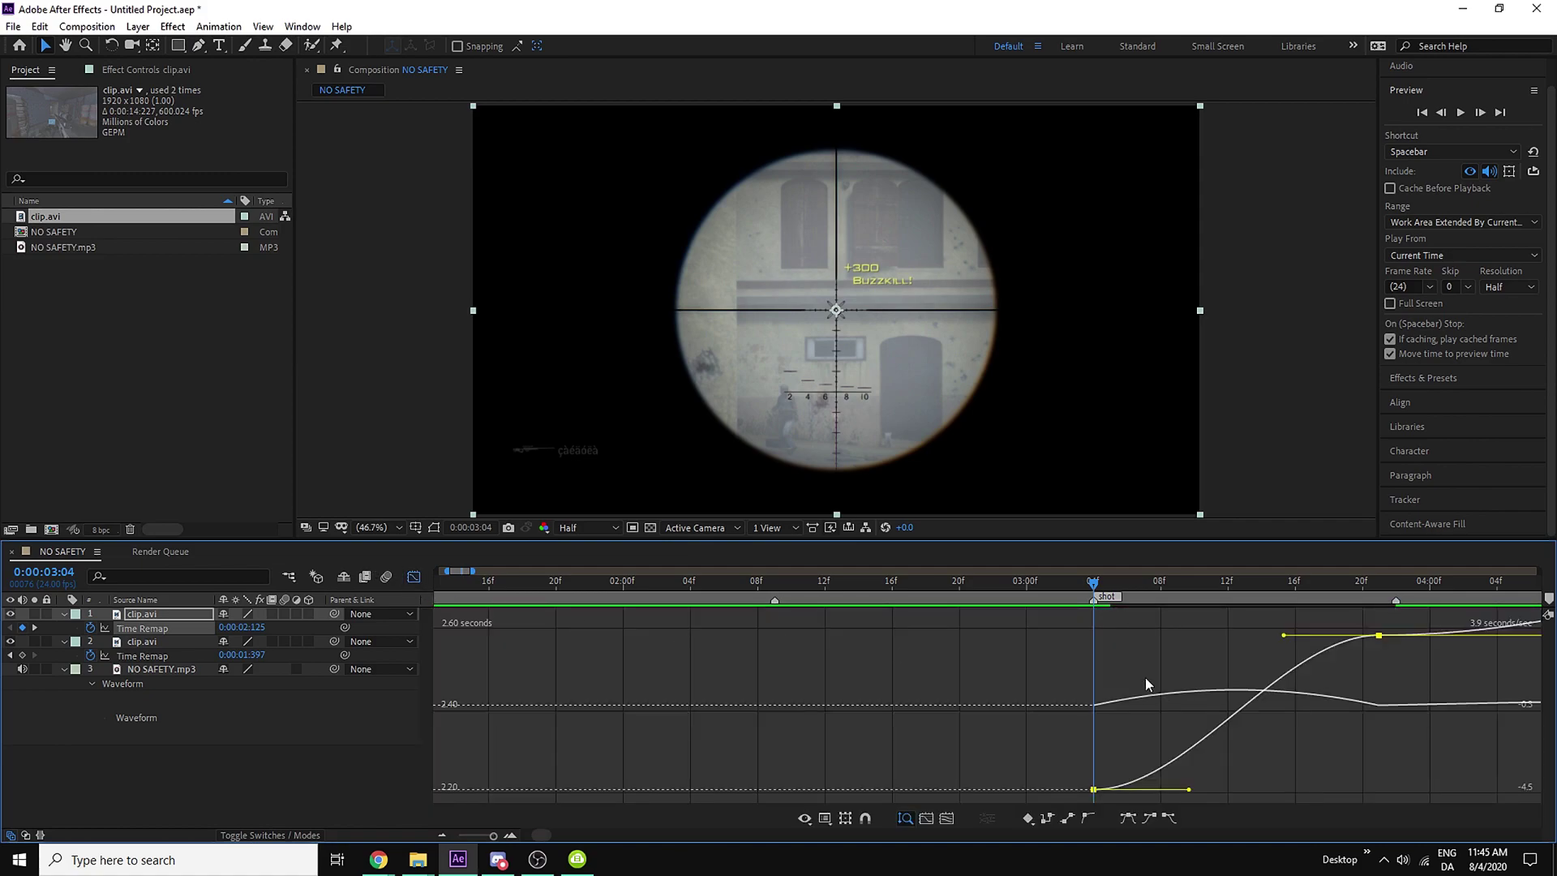
{"action": "left_click_drag", "start_coordinate": [470, 570], "coordinate": [717, 573]}
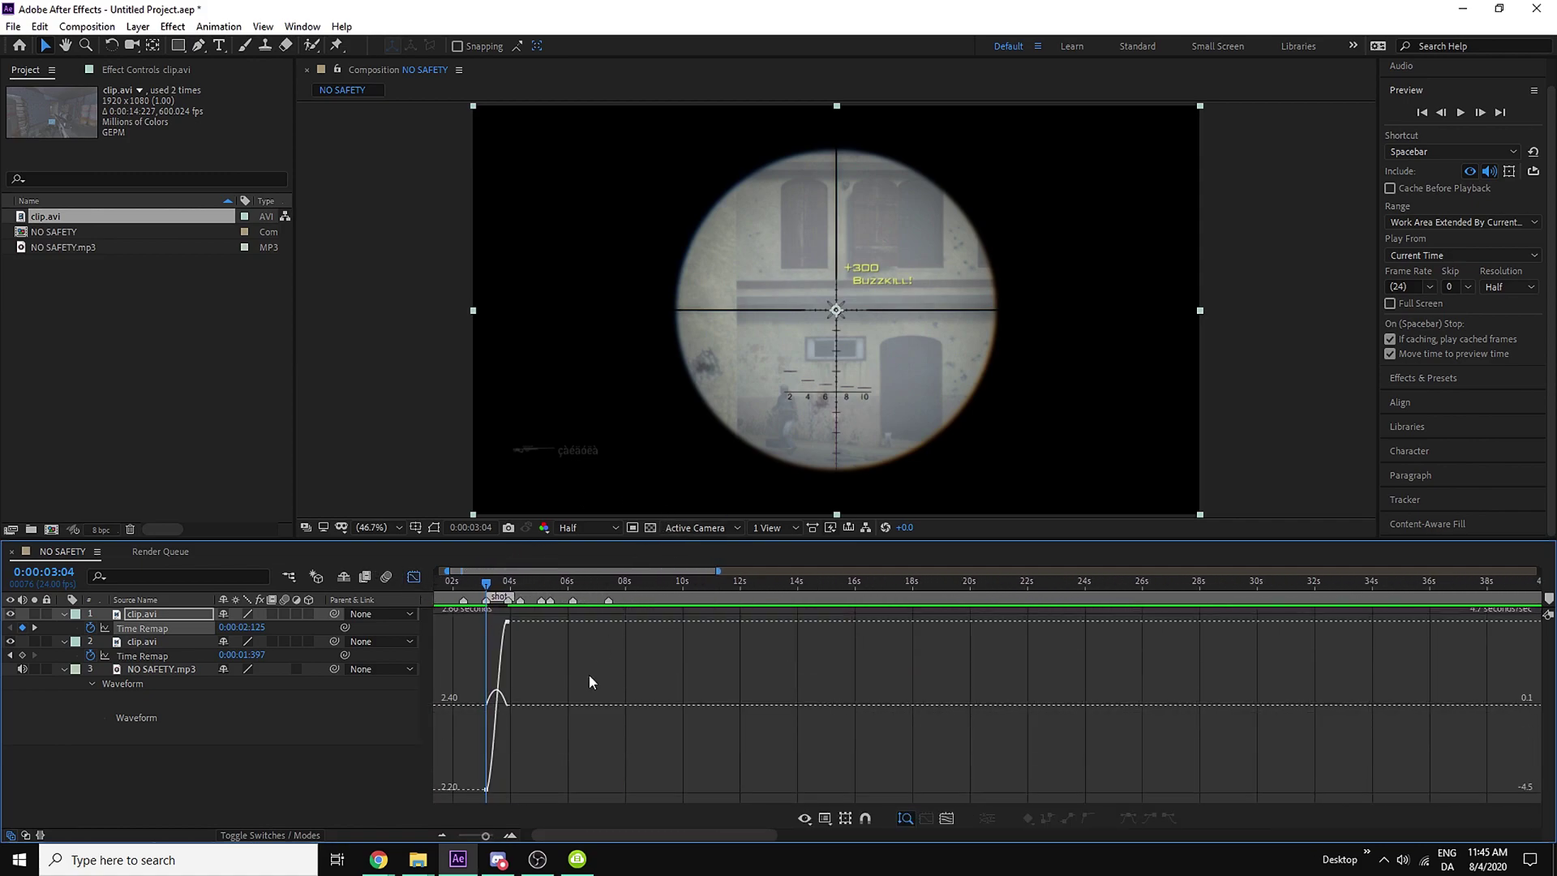
{"action": "left_click_drag", "start_coordinate": [485, 835], "coordinate": [494, 835]}
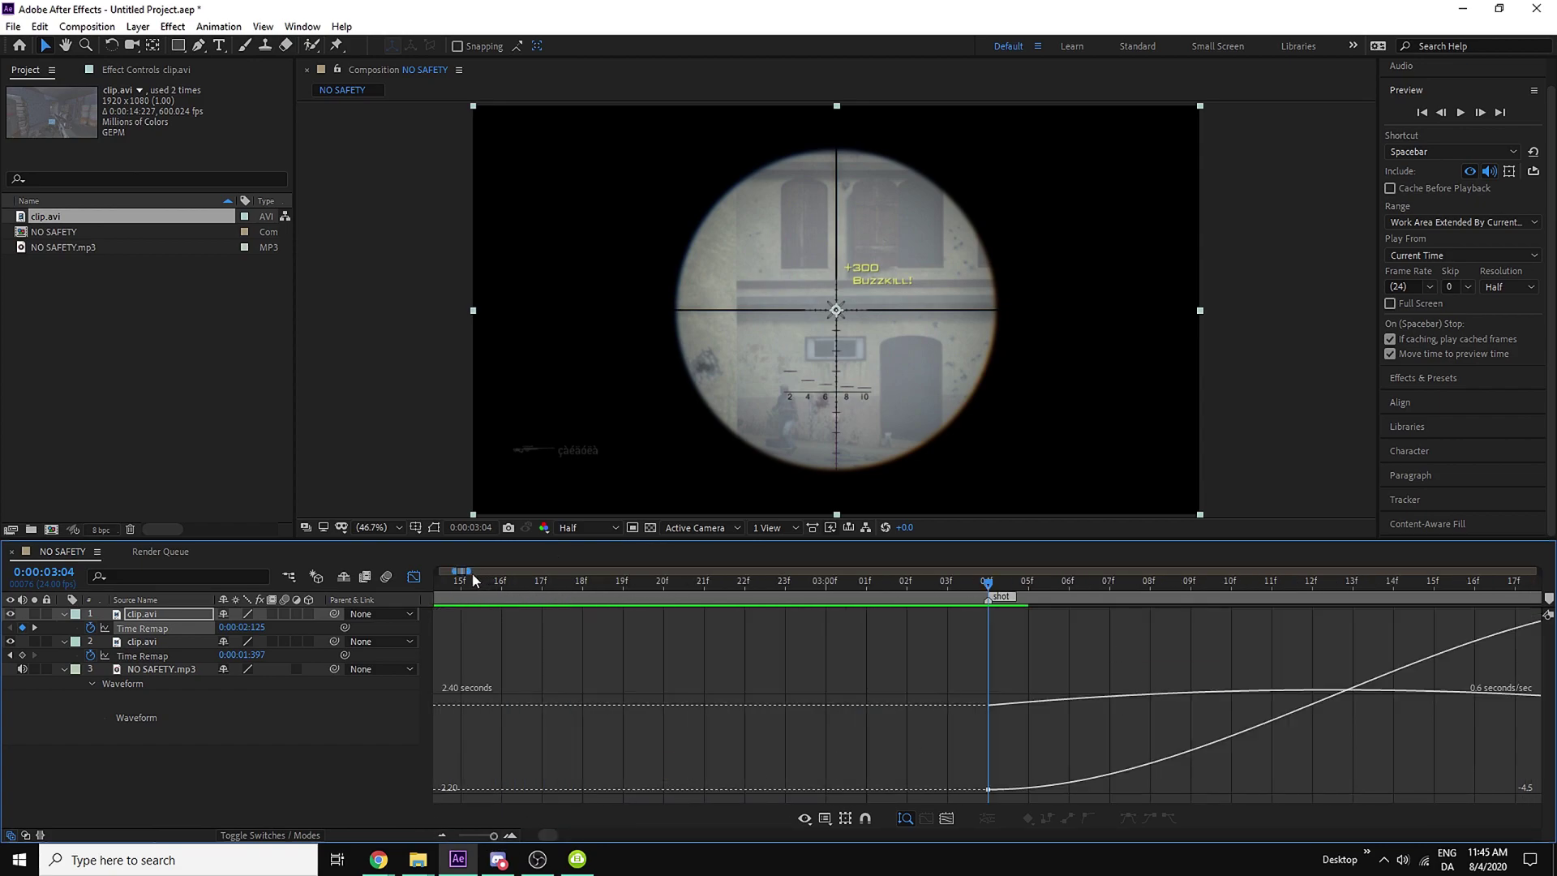
{"action": "left_click_drag", "start_coordinate": [473, 572], "coordinate": [478, 572]}
{"action": "left_click", "coordinate": [1076, 621]}
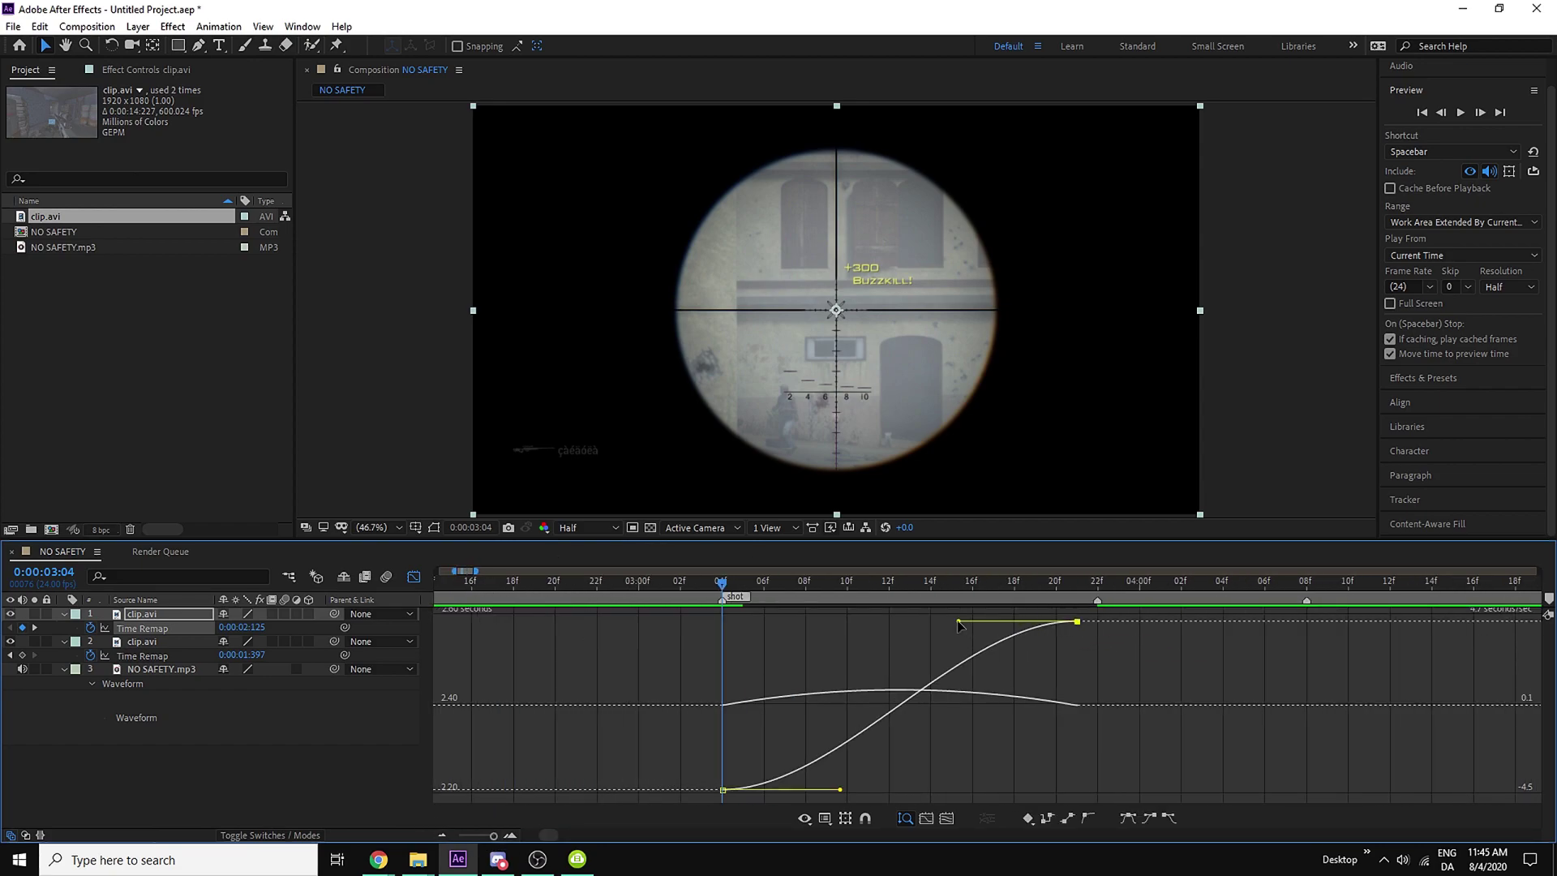
{"action": "left_click_drag", "start_coordinate": [959, 621], "coordinate": [1071, 760]}
{"action": "left_click_drag", "start_coordinate": [840, 789], "coordinate": [777, 663]}
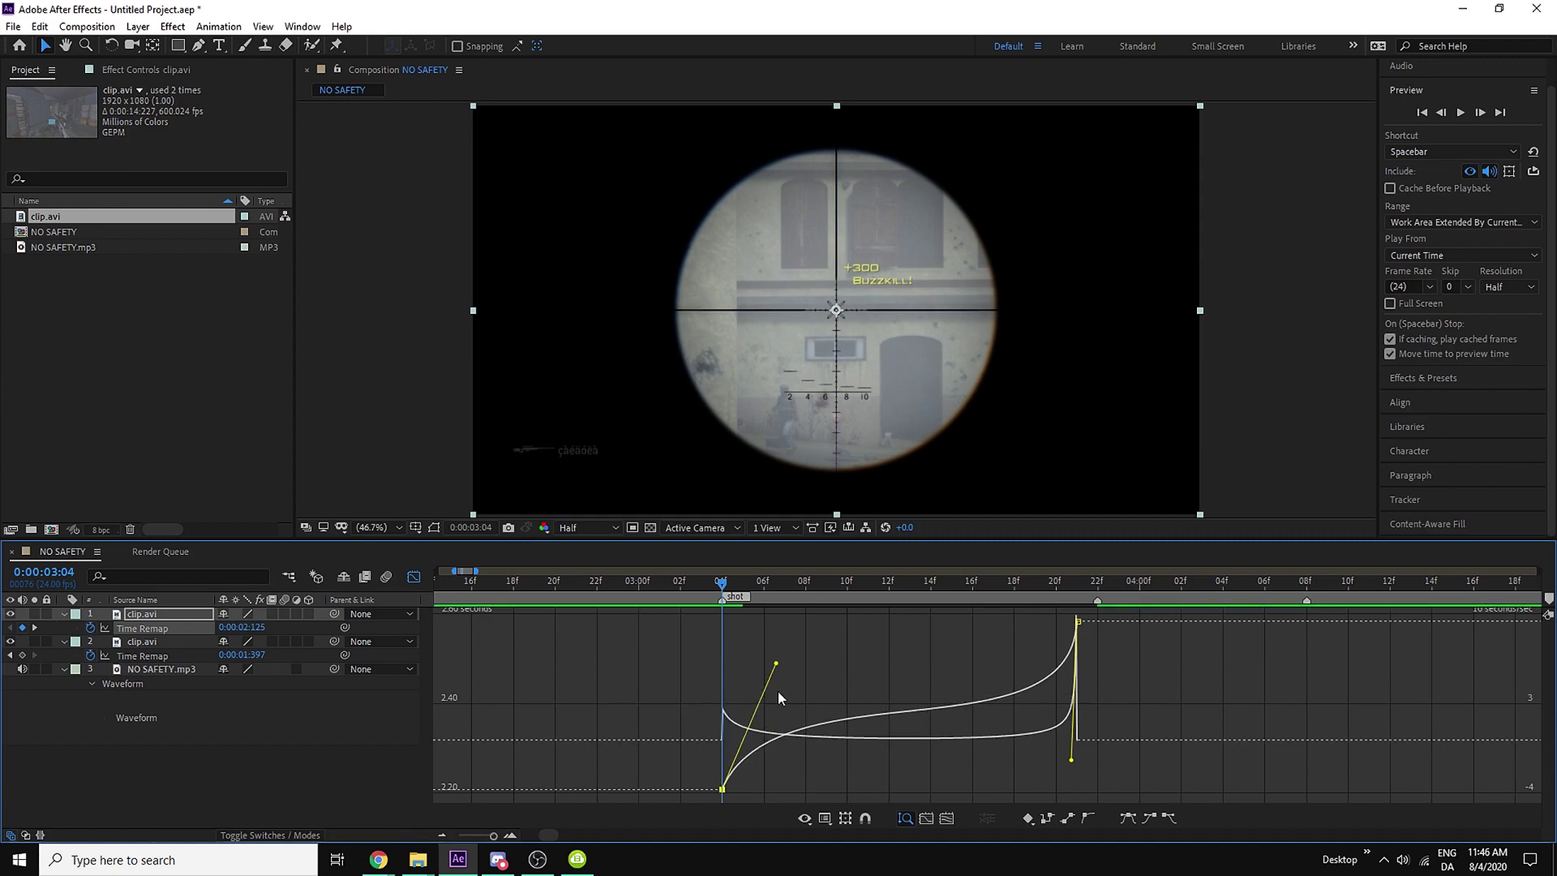
{"action": "key", "text": "F9"}
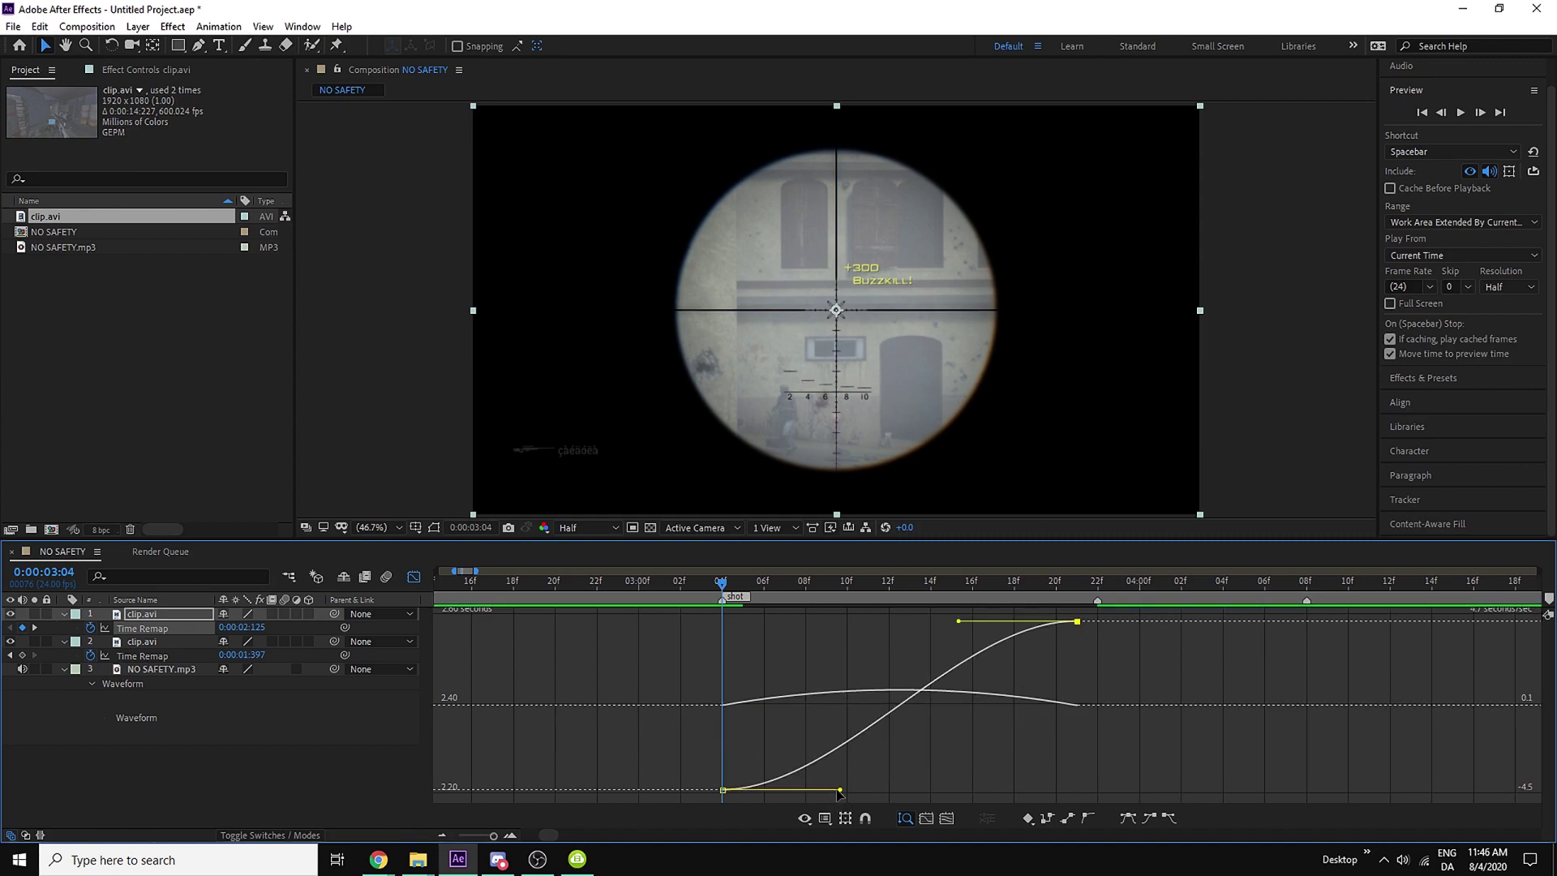
Bend the second part's Time Remap graph into a hill curve that rises steeply and levels off, and play it back
{"action": "left_click_drag", "start_coordinate": [840, 789], "coordinate": [763, 694]}
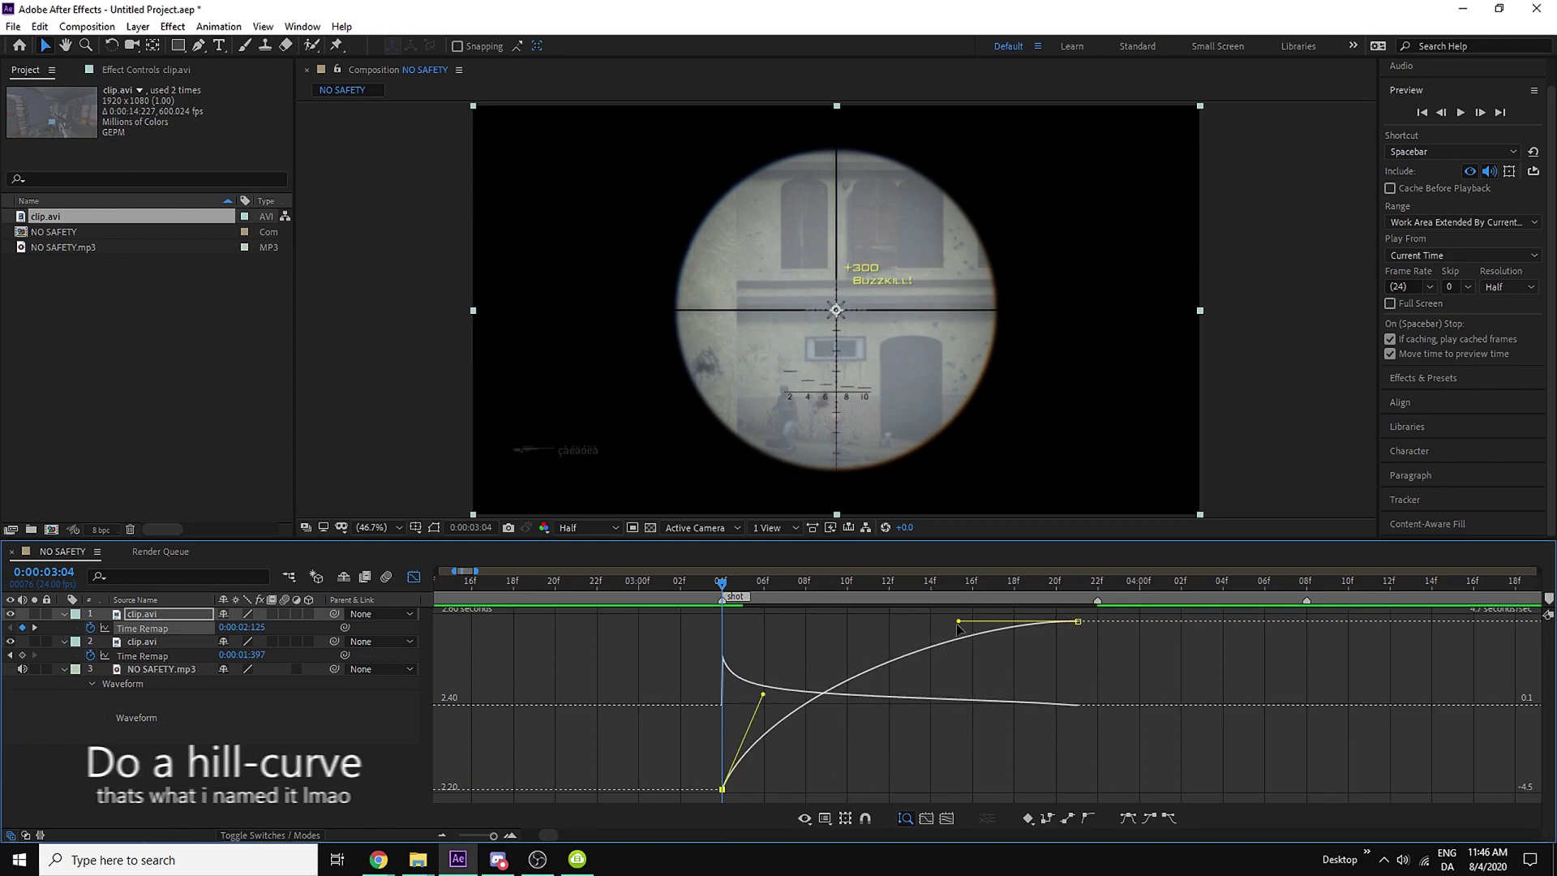
{"action": "left_click_drag", "start_coordinate": [958, 621], "coordinate": [809, 641]}
{"action": "key", "text": "space"}
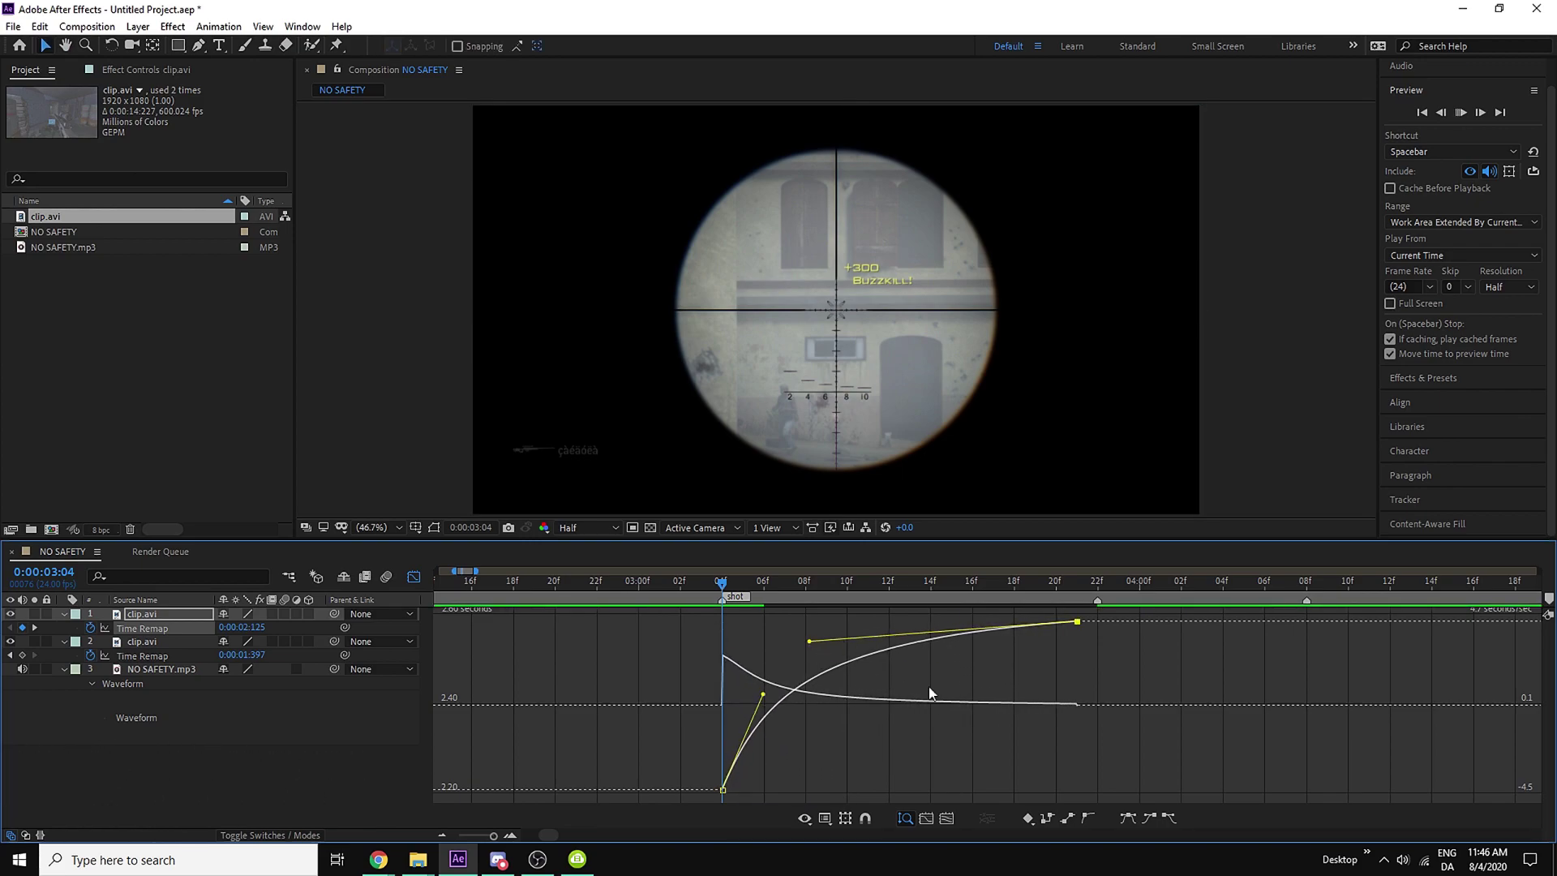
{"action": "key", "text": "space"}
{"action": "left_click_drag", "start_coordinate": [437, 620], "coordinate": [735, 626]}
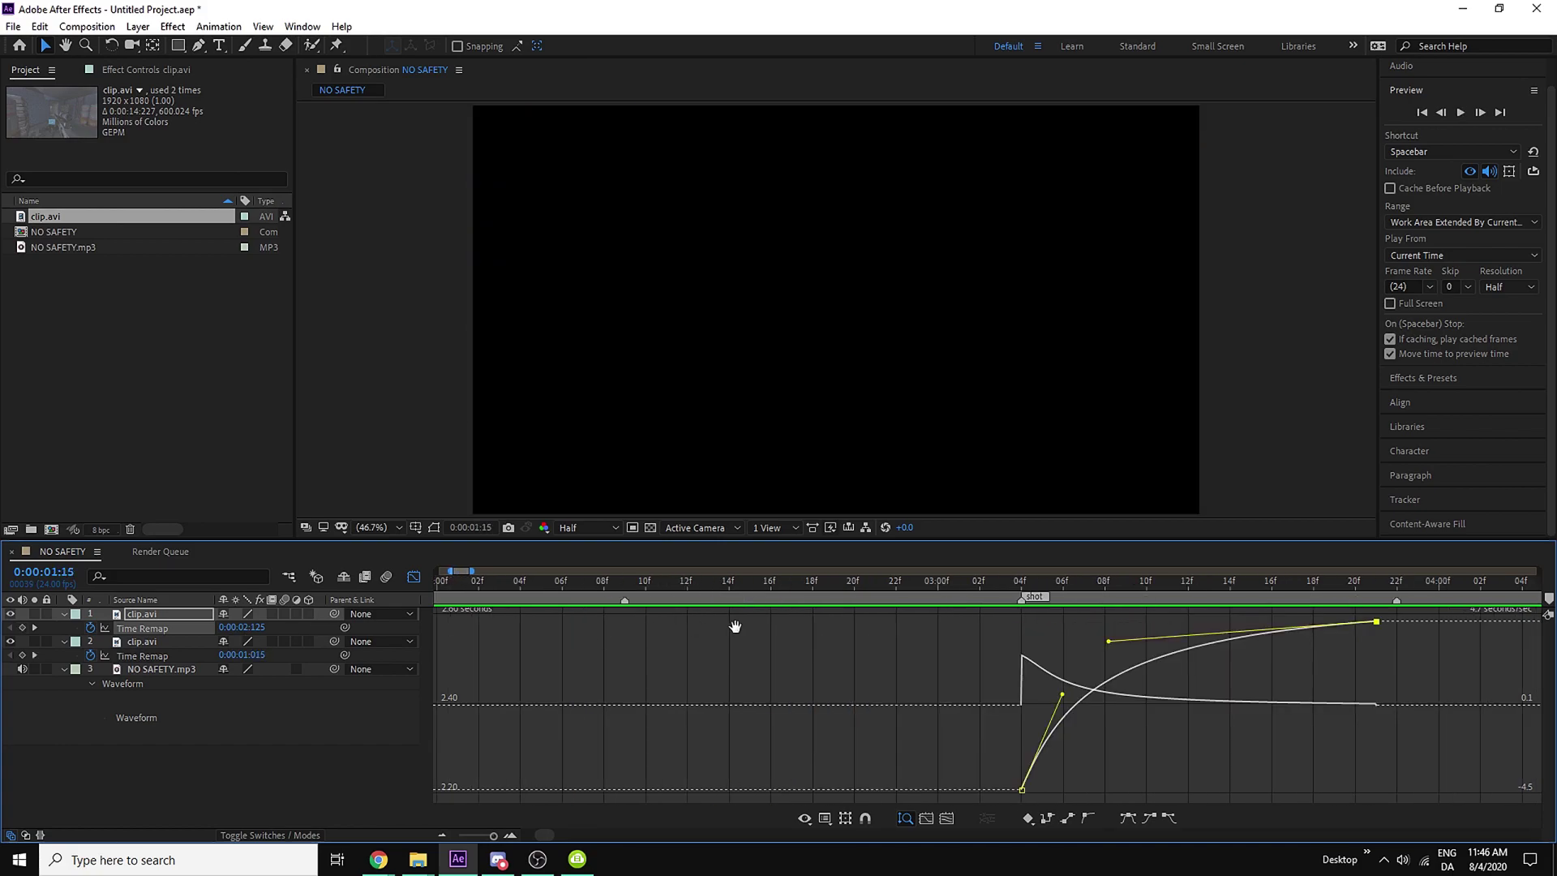
{"action": "key", "text": "space"}
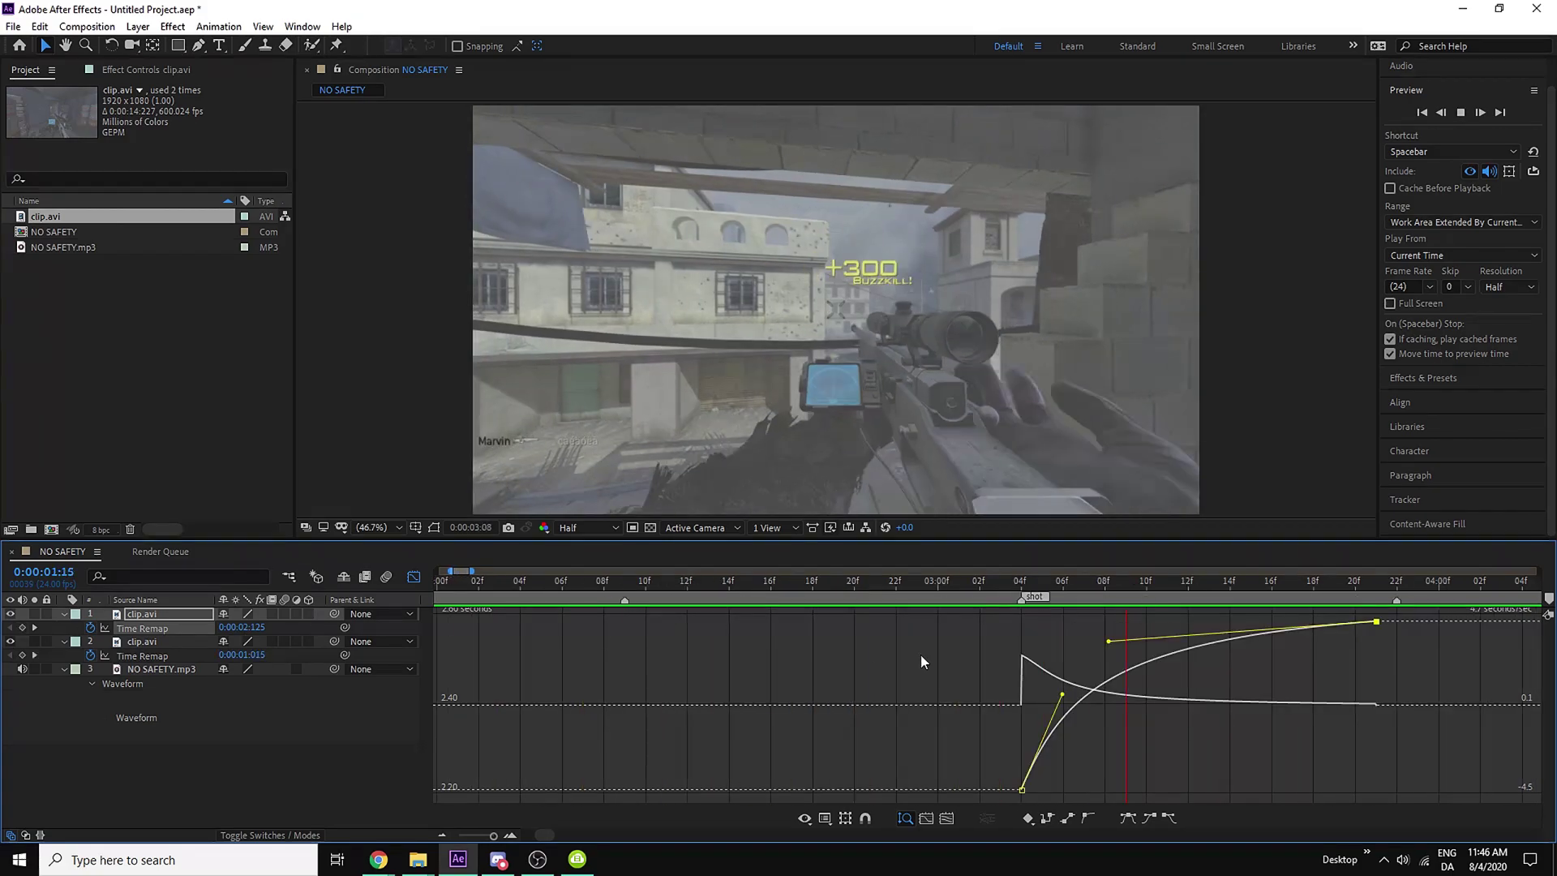
Return to the layer bar view and show the Audio Levels of NO SAFETY.mp3 with its waveform collapsed
{"action": "left_click", "coordinate": [415, 576]}
{"action": "left_click", "coordinate": [480, 583]}
{"action": "scroll", "coordinate": [499, 584], "scroll_direction": "down", "scroll_amount": 1}
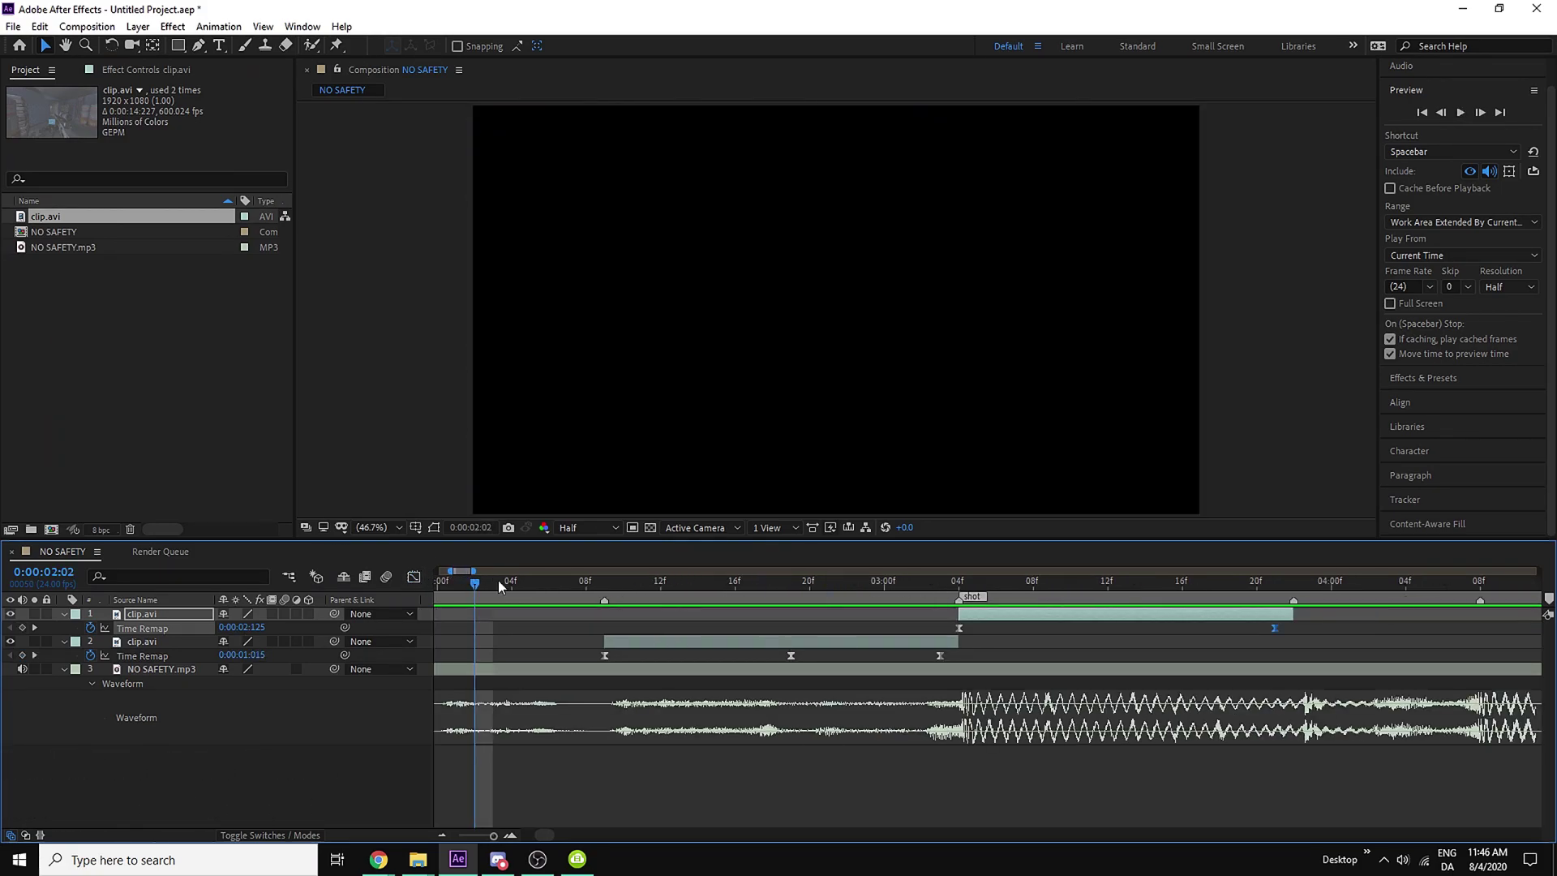
{"action": "left_click_drag", "start_coordinate": [381, 604], "coordinate": [668, 651]}
{"action": "left_click", "coordinate": [675, 665]}
{"action": "key", "text": "l"}
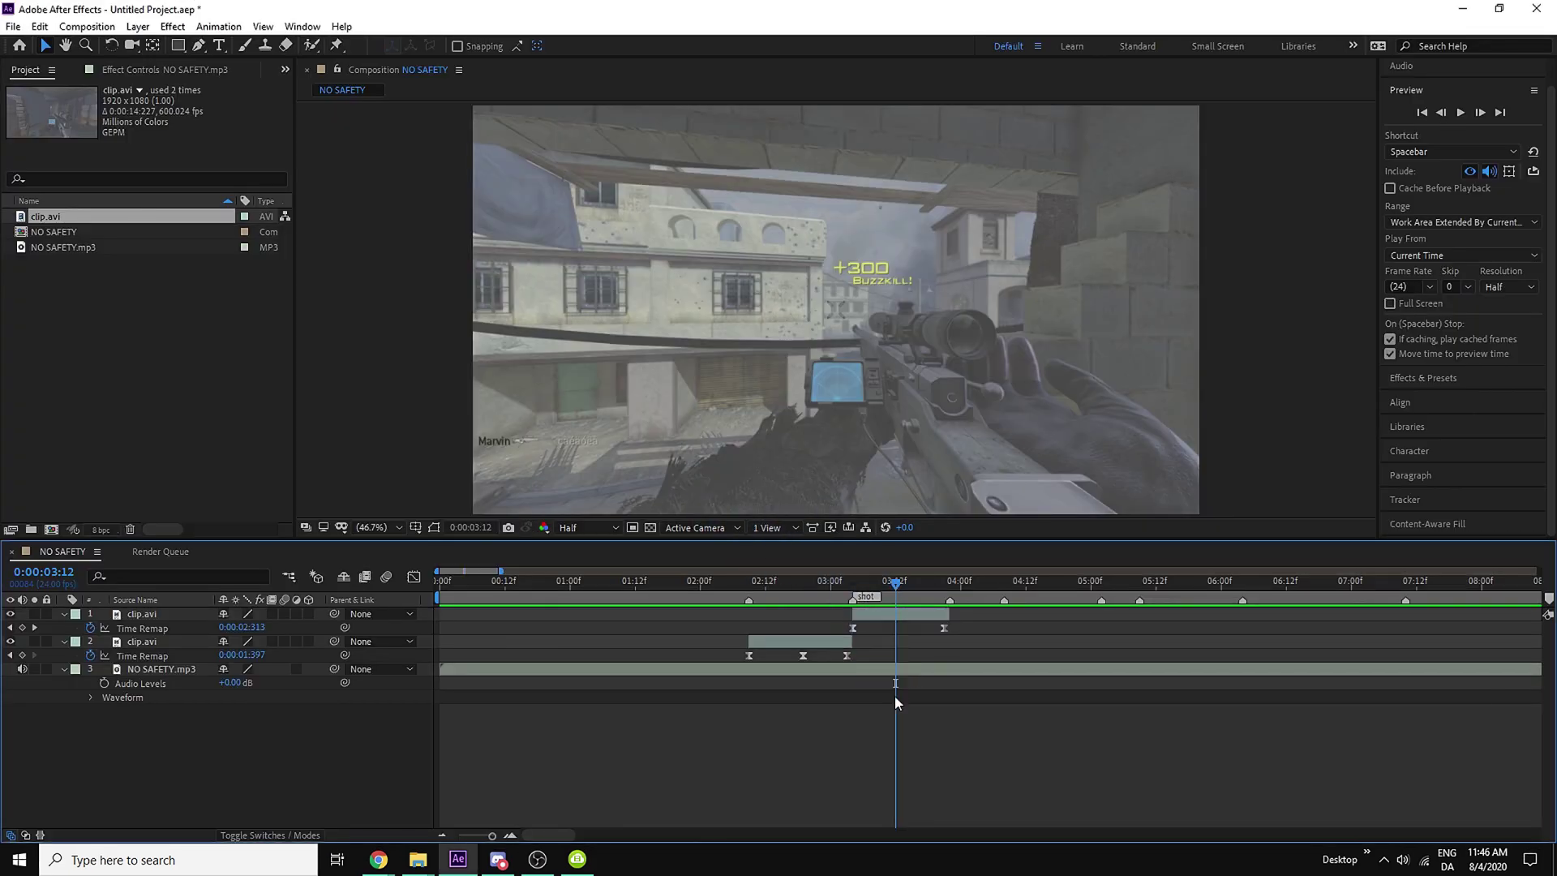
Place player 1 (laggy).avi on the top layer so that it ends just before the 0:00:02:09 marker
{"action": "left_click_drag", "start_coordinate": [475, 596], "coordinate": [451, 602]}
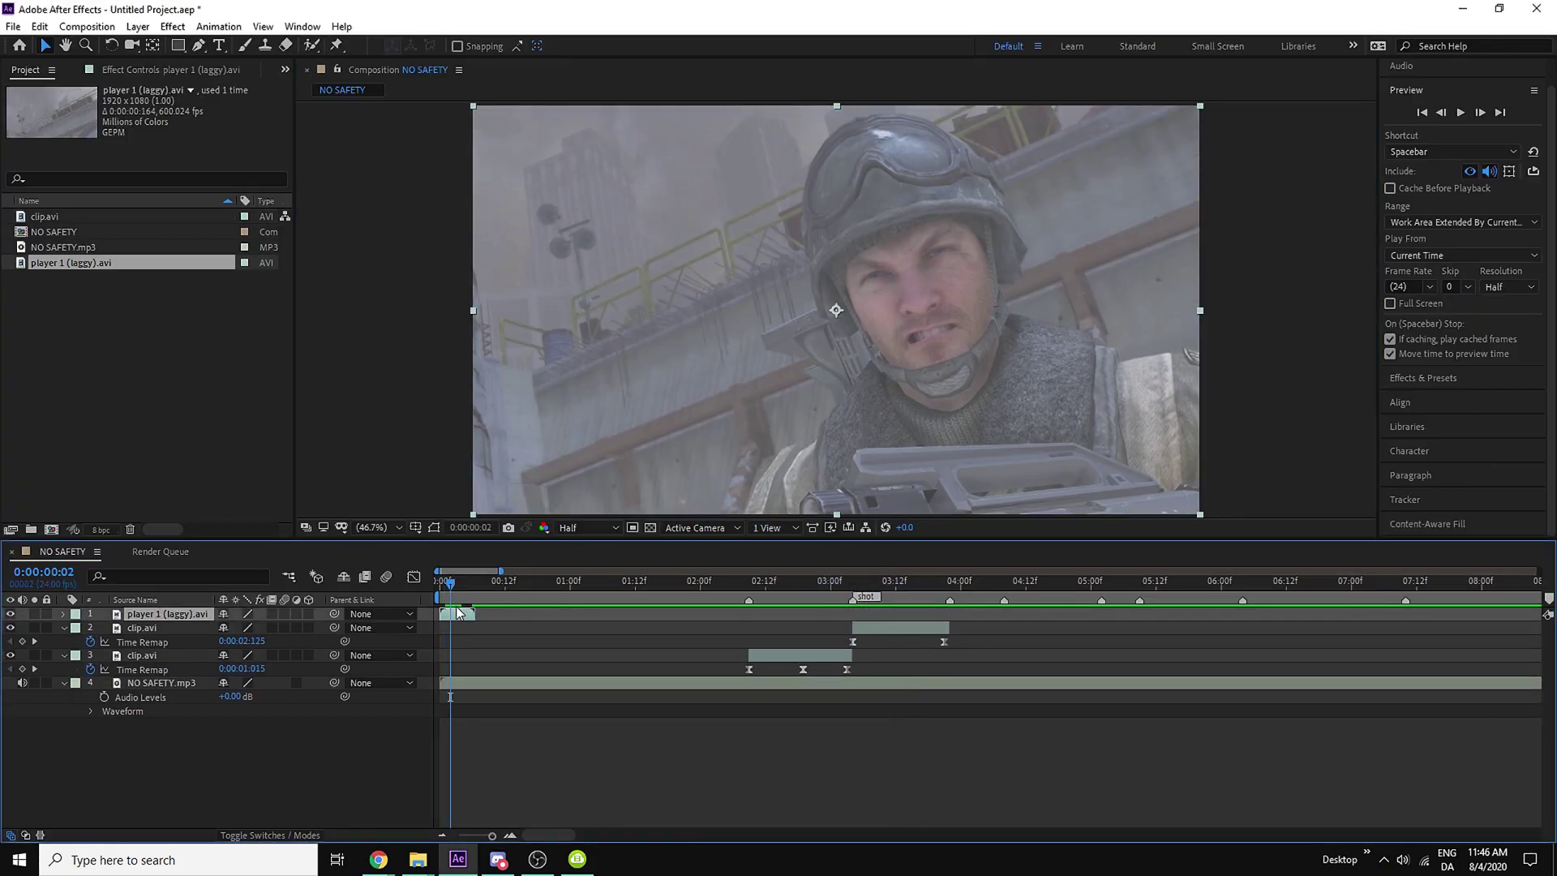
{"action": "left_click_drag", "start_coordinate": [456, 607], "coordinate": [728, 640]}
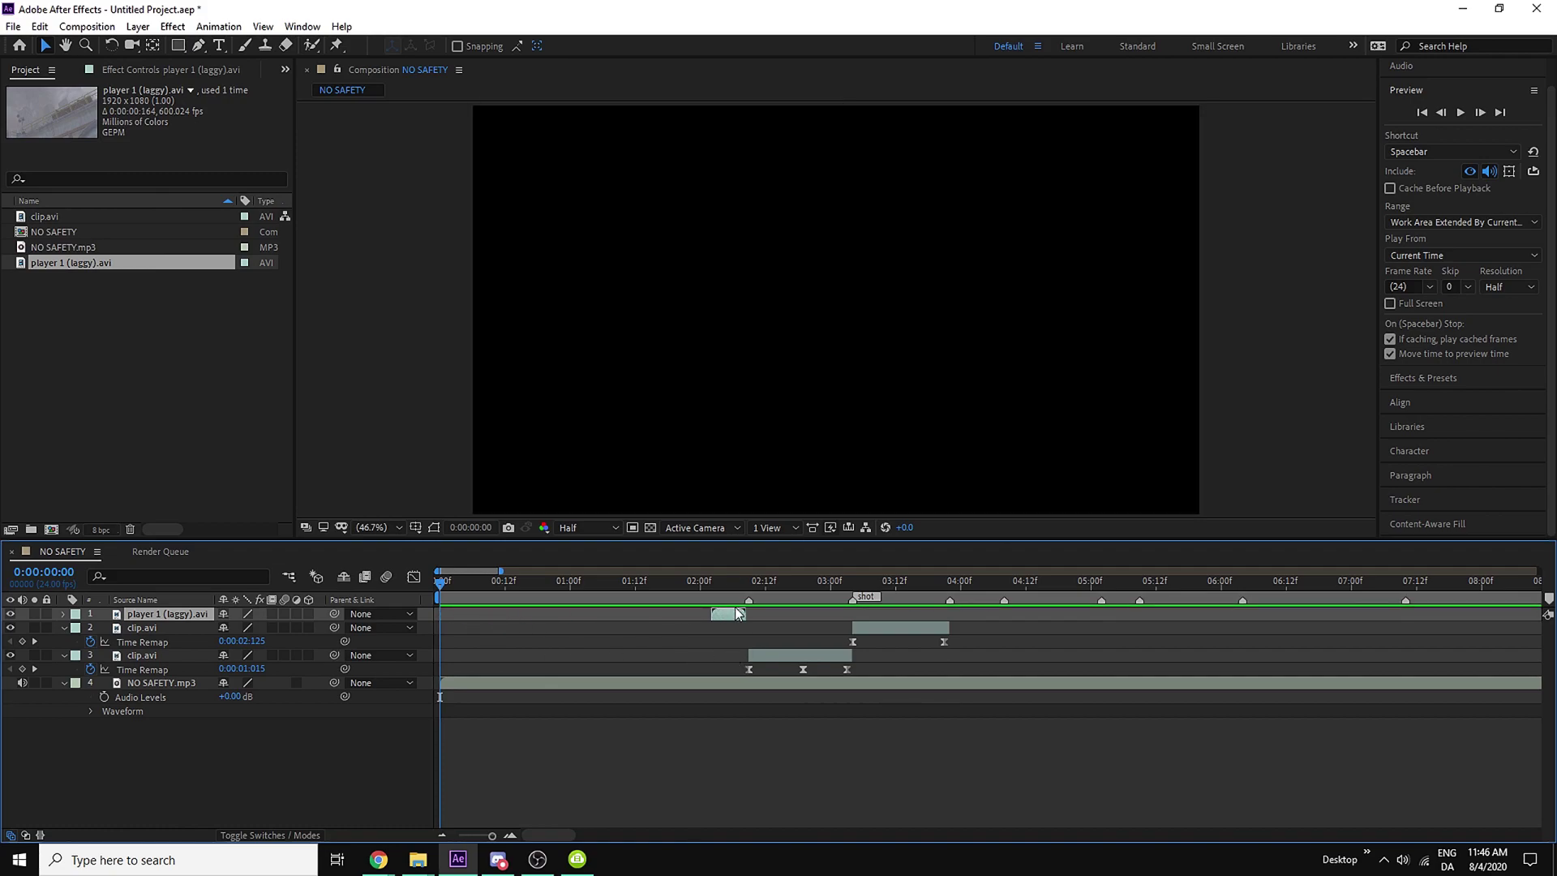
{"action": "left_click", "coordinate": [748, 582]}
Show the waveform of NO SAFETY.mp3 and add a composition marker on the beat at 0:00:01:15
{"action": "left_click", "coordinate": [718, 683]}
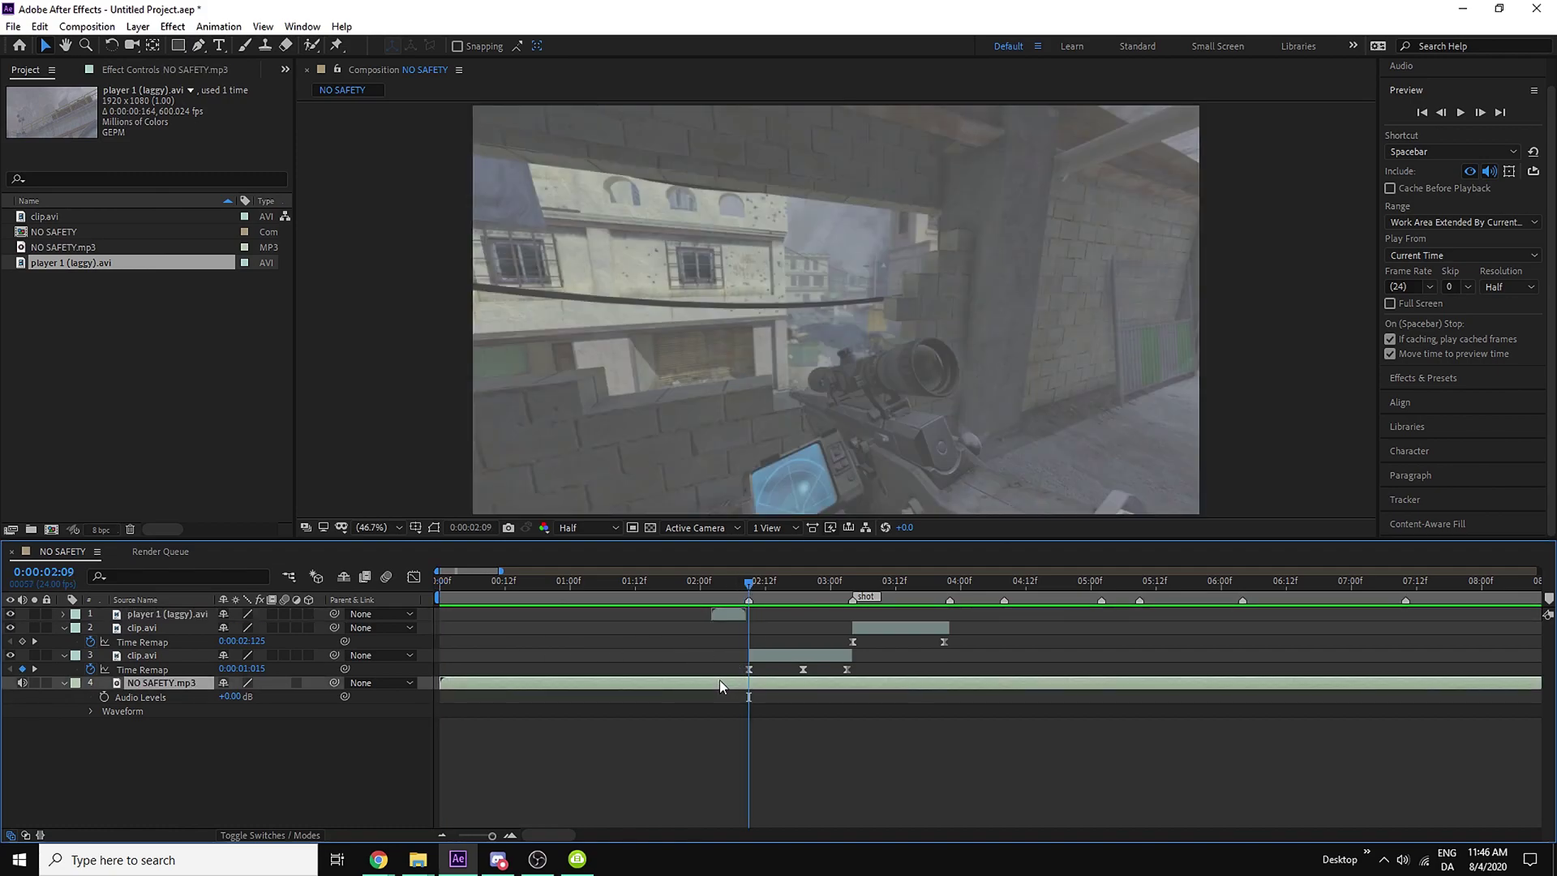
{"action": "key", "text": "l"}
{"action": "key", "text": "l"}
{"action": "left_click_drag", "start_coordinate": [667, 584], "coordinate": [653, 587]}
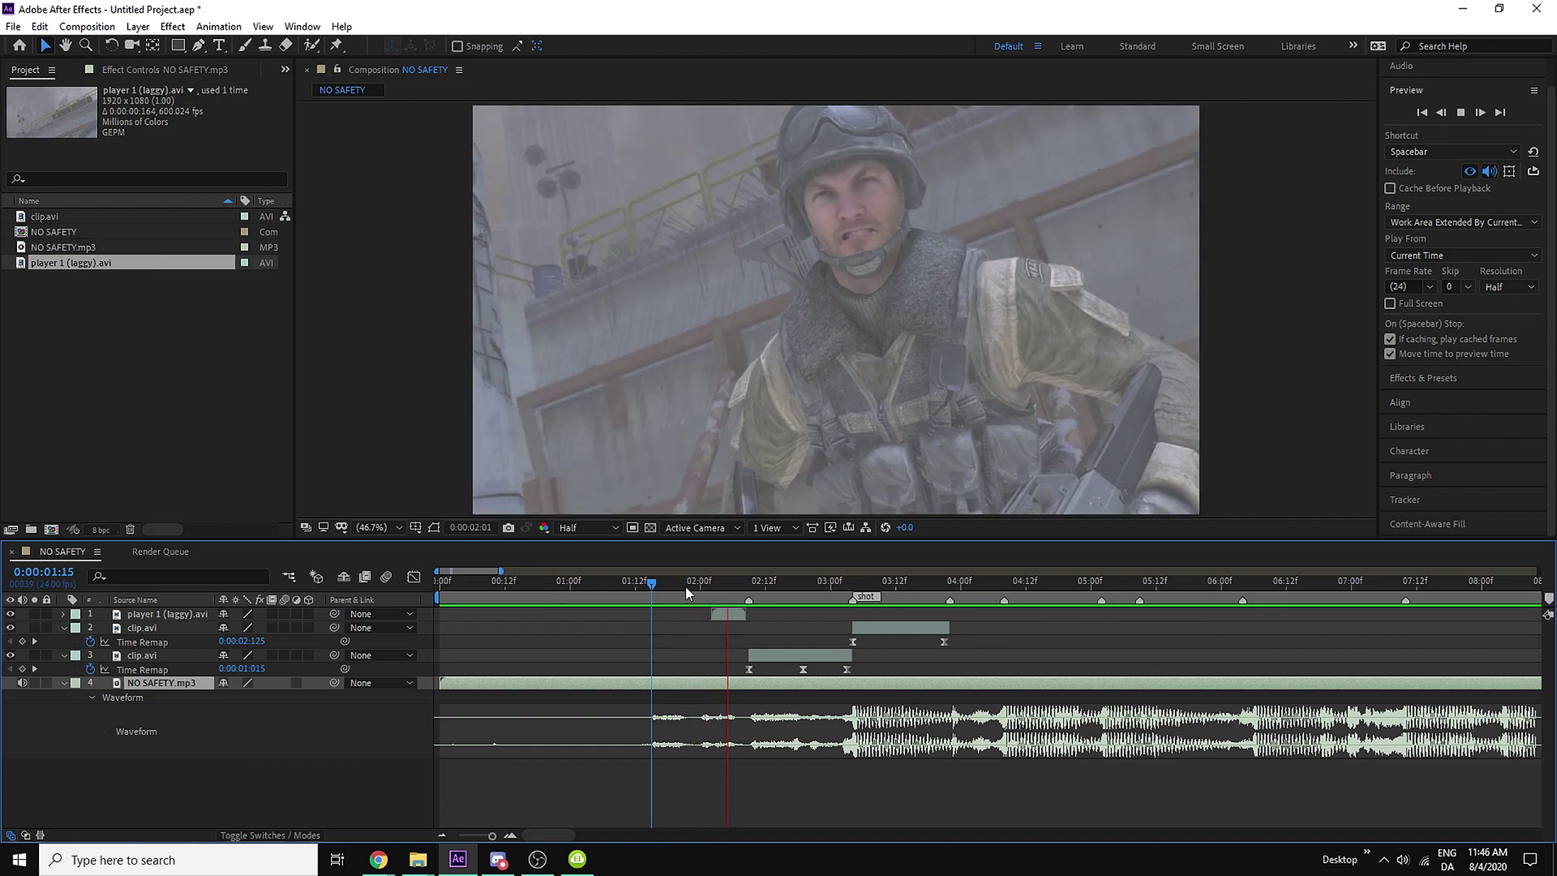
{"action": "left_click", "coordinate": [653, 588]}
{"action": "left_click", "coordinate": [683, 628]}
{"action": "key", "text": "KP_Multiply"}
Enable time remapping on player 1 (laggy).avi and fit it between the markers at 0:00:01:15 and 0:00:02:09
{"action": "left_click_drag", "start_coordinate": [717, 615], "coordinate": [752, 614]}
{"action": "key", "text": "ctrl+alt+t"}
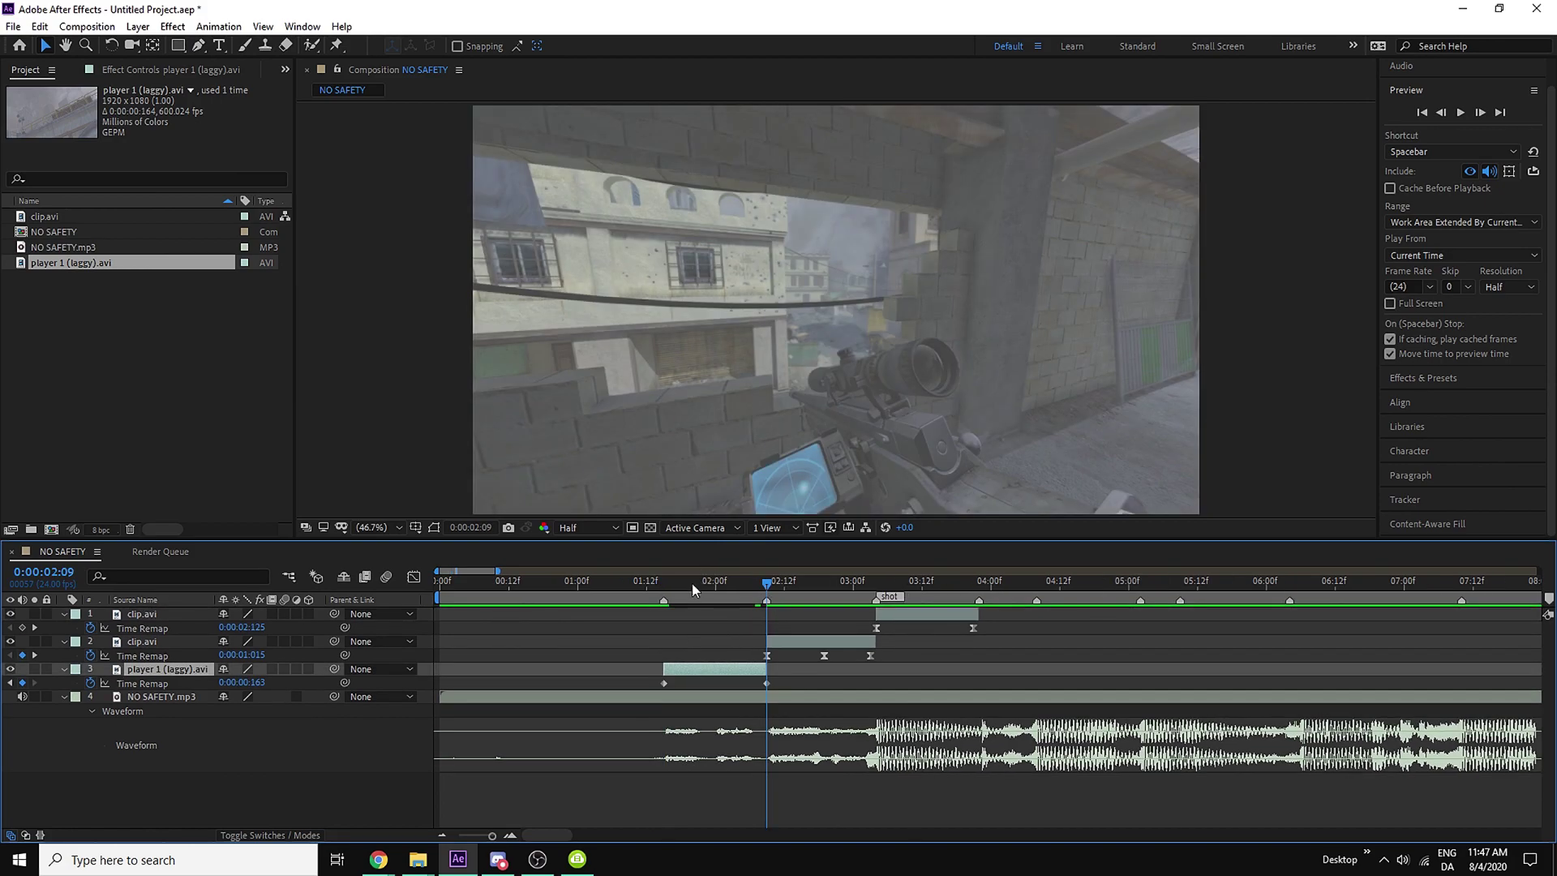
Add a Time Remap keyframe at 0:00:02:05 on player 1 (laggy).avi and move it to 0:00:02:08, replacing the original end keyframe
{"action": "left_click_drag", "start_coordinate": [692, 582], "coordinate": [744, 630]}
{"action": "left_click", "coordinate": [22, 682]}
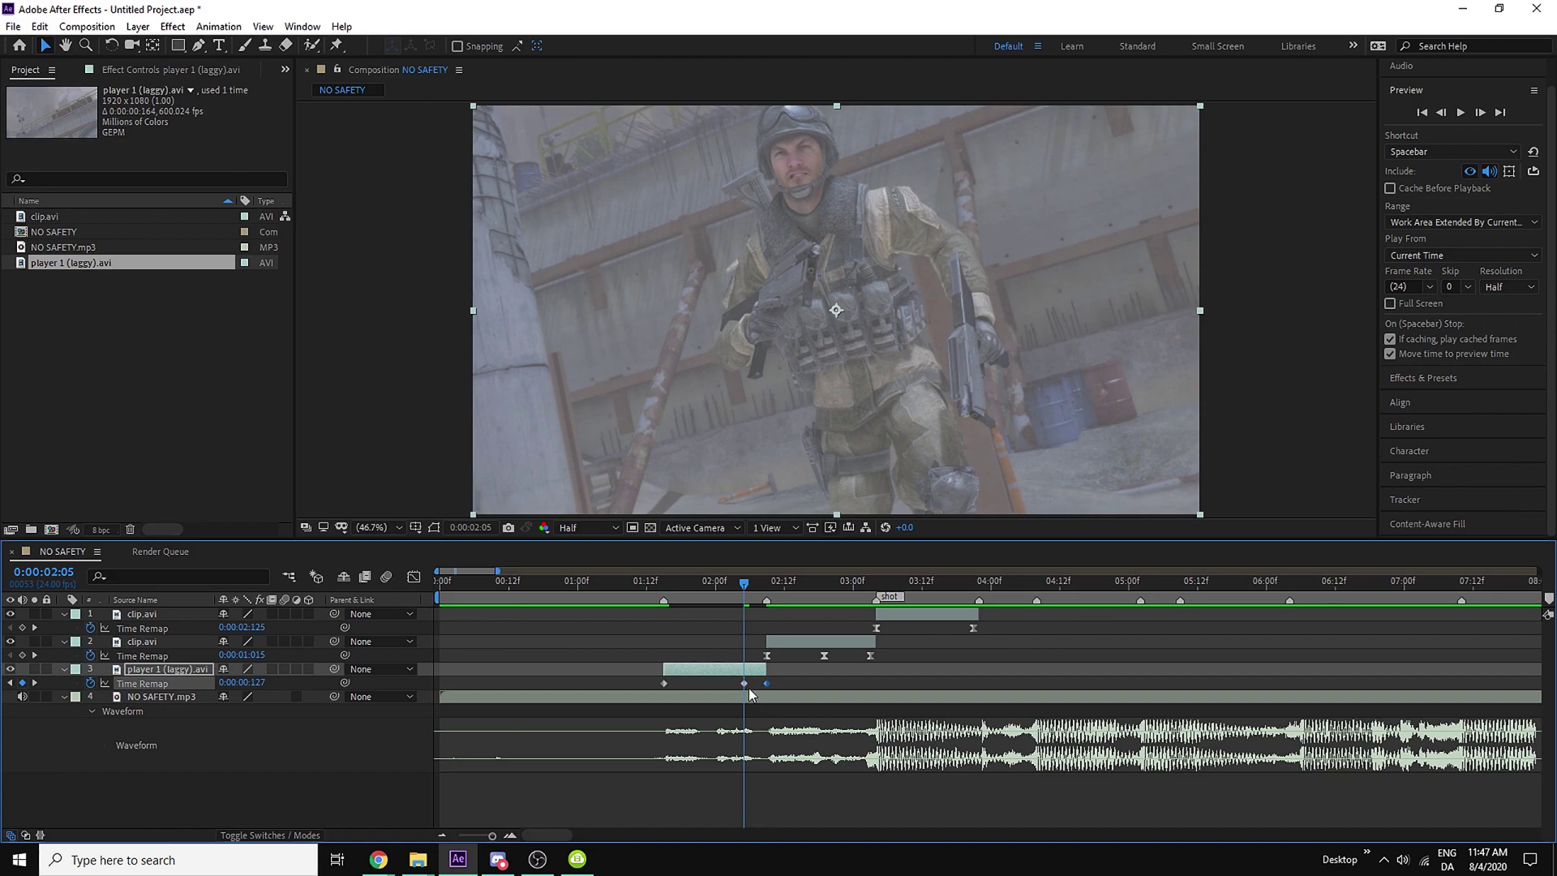
{"action": "left_click_drag", "start_coordinate": [744, 683], "coordinate": [760, 683]}
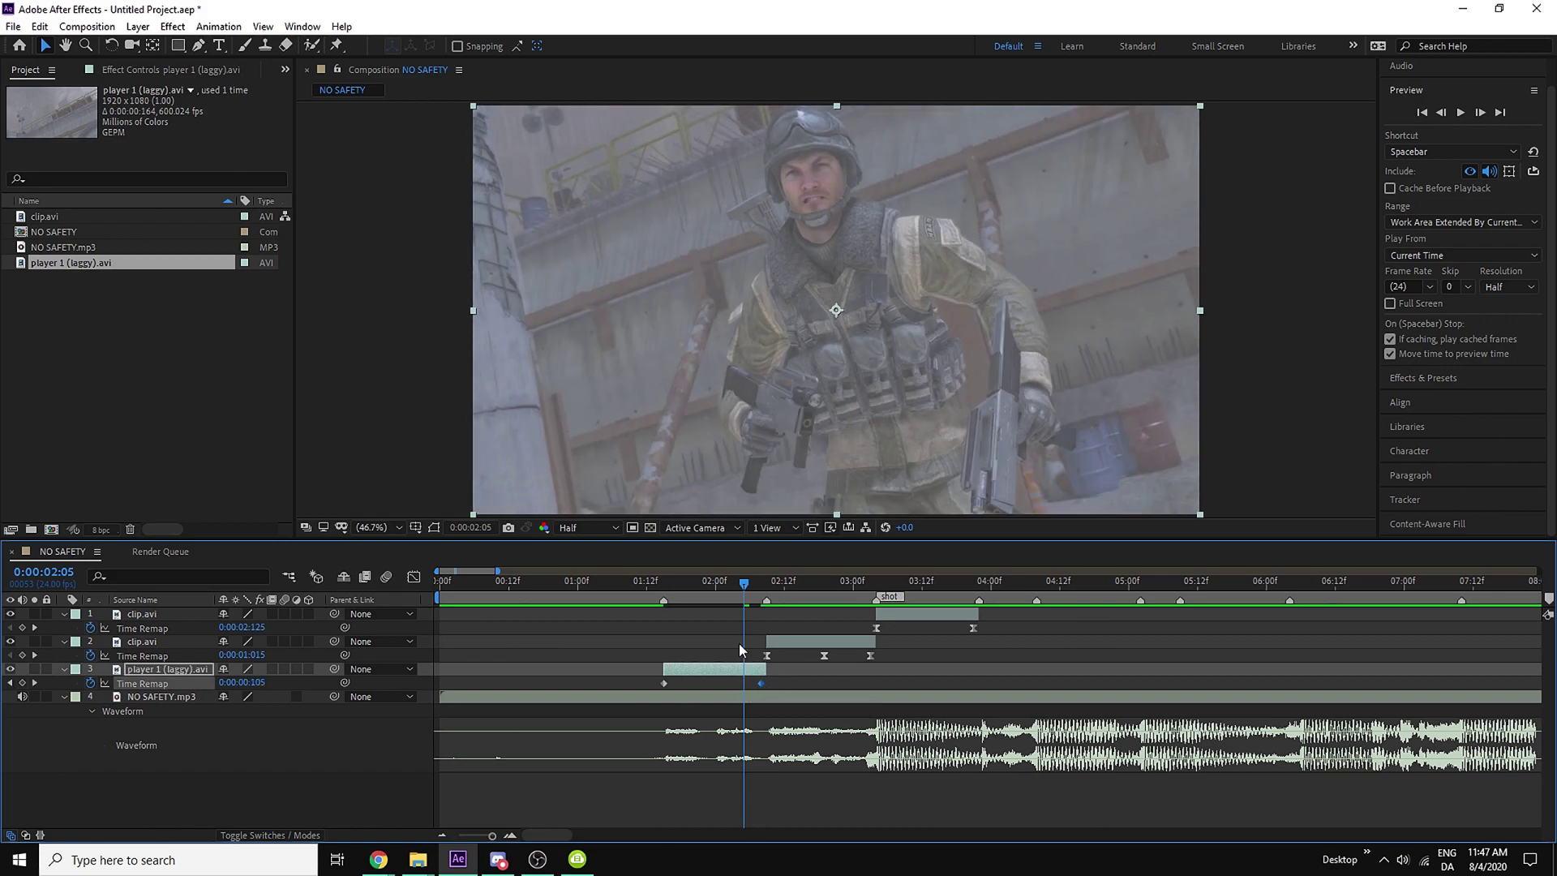
Apply Easy Ease to both Time Remap keyframes of player 1 (laggy).avi
{"action": "left_click_drag", "start_coordinate": [750, 587], "coordinate": [692, 601]}
{"action": "left_click_drag", "start_coordinate": [775, 672], "coordinate": [616, 690]}
{"action": "key", "text": "F9"}
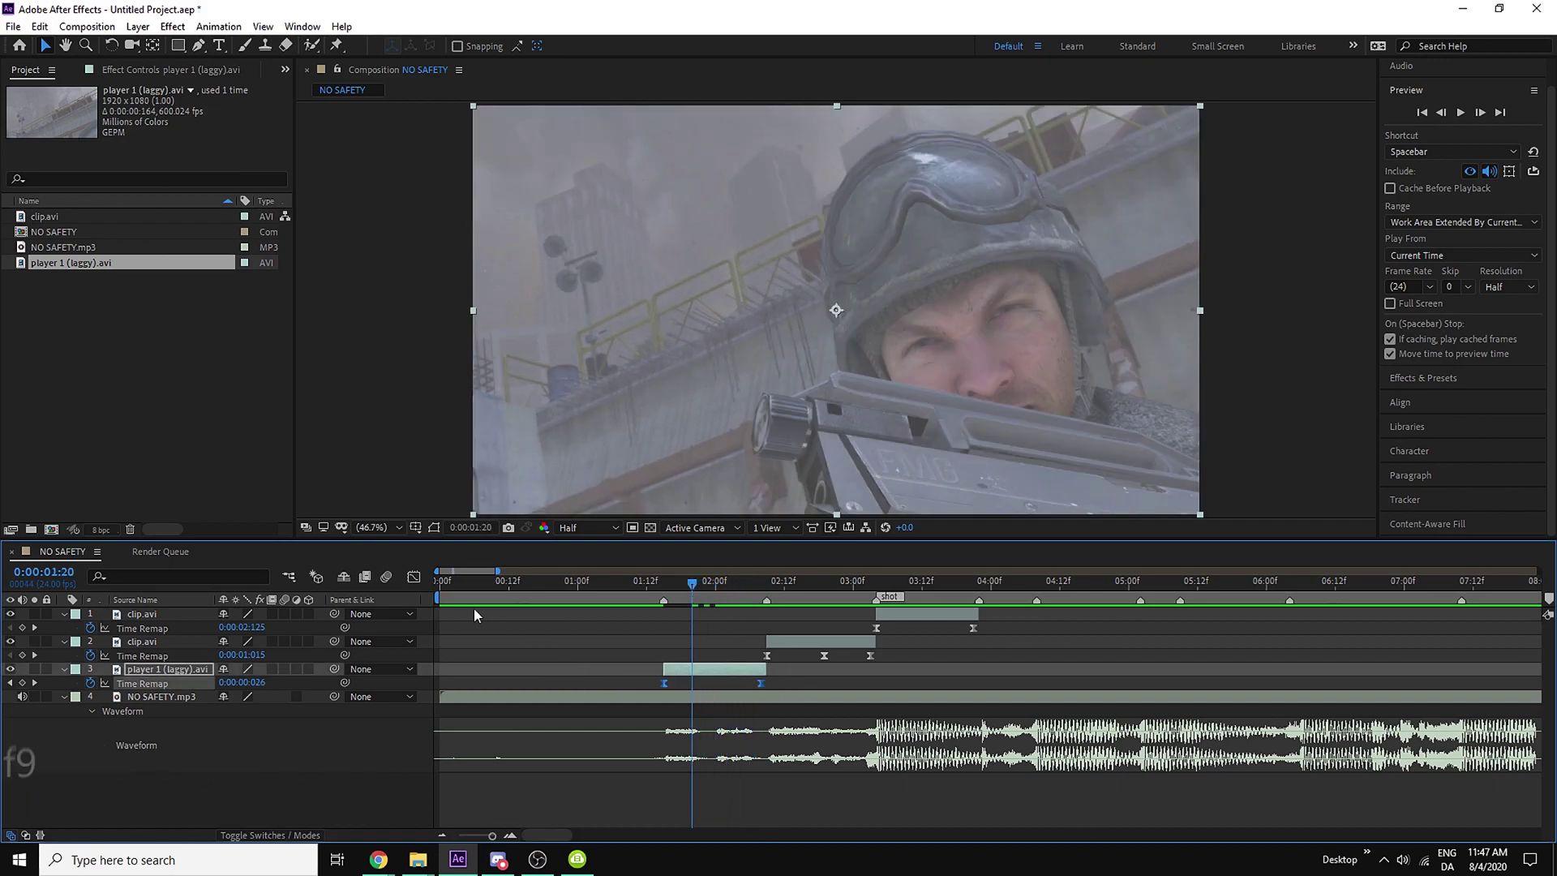
Bend the Time Remap graph of player 1 (laggy).avi into a hill curve with a fast start and slow end
{"action": "left_click", "coordinate": [412, 577]}
{"action": "key", "text": "semicolon"}
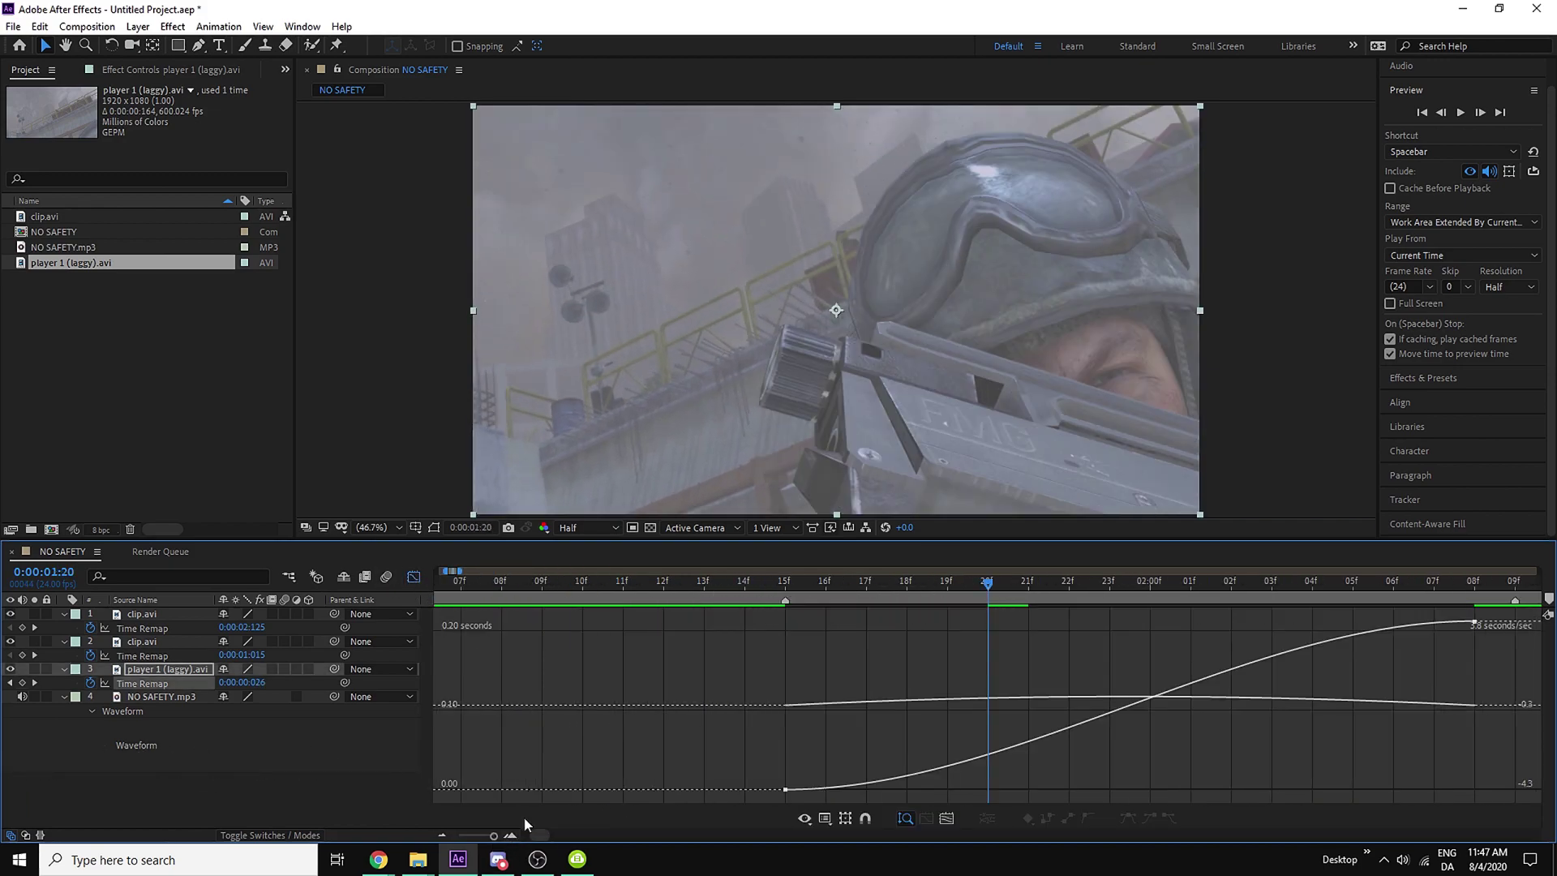
{"action": "left_click_drag", "start_coordinate": [458, 571], "coordinate": [463, 571]}
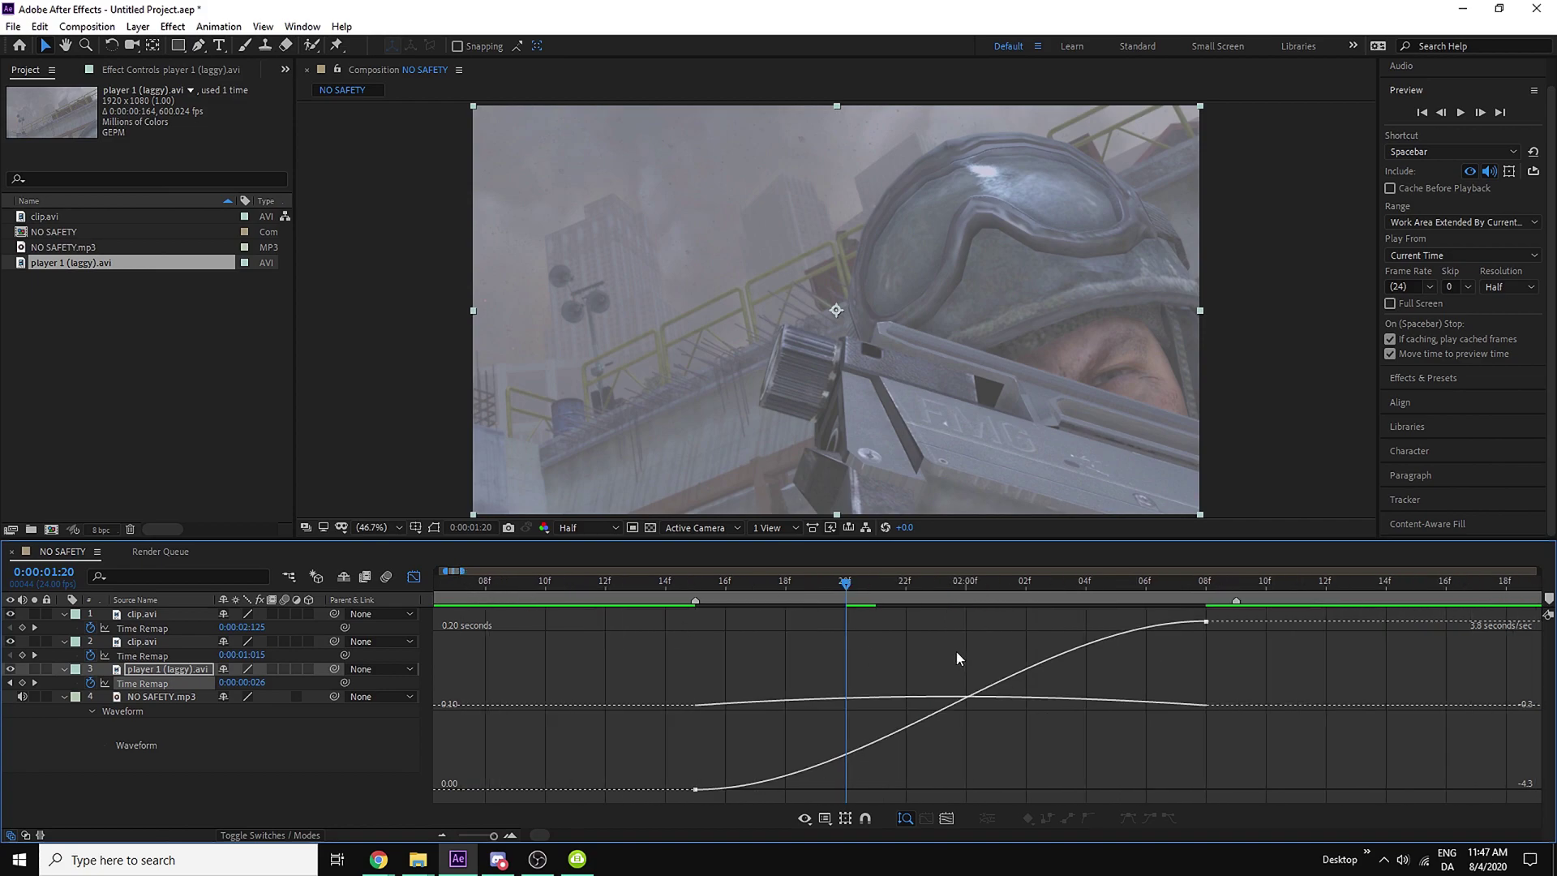
{"action": "left_click", "coordinate": [1205, 621]}
{"action": "left_click_drag", "start_coordinate": [1035, 622], "coordinate": [821, 645]}
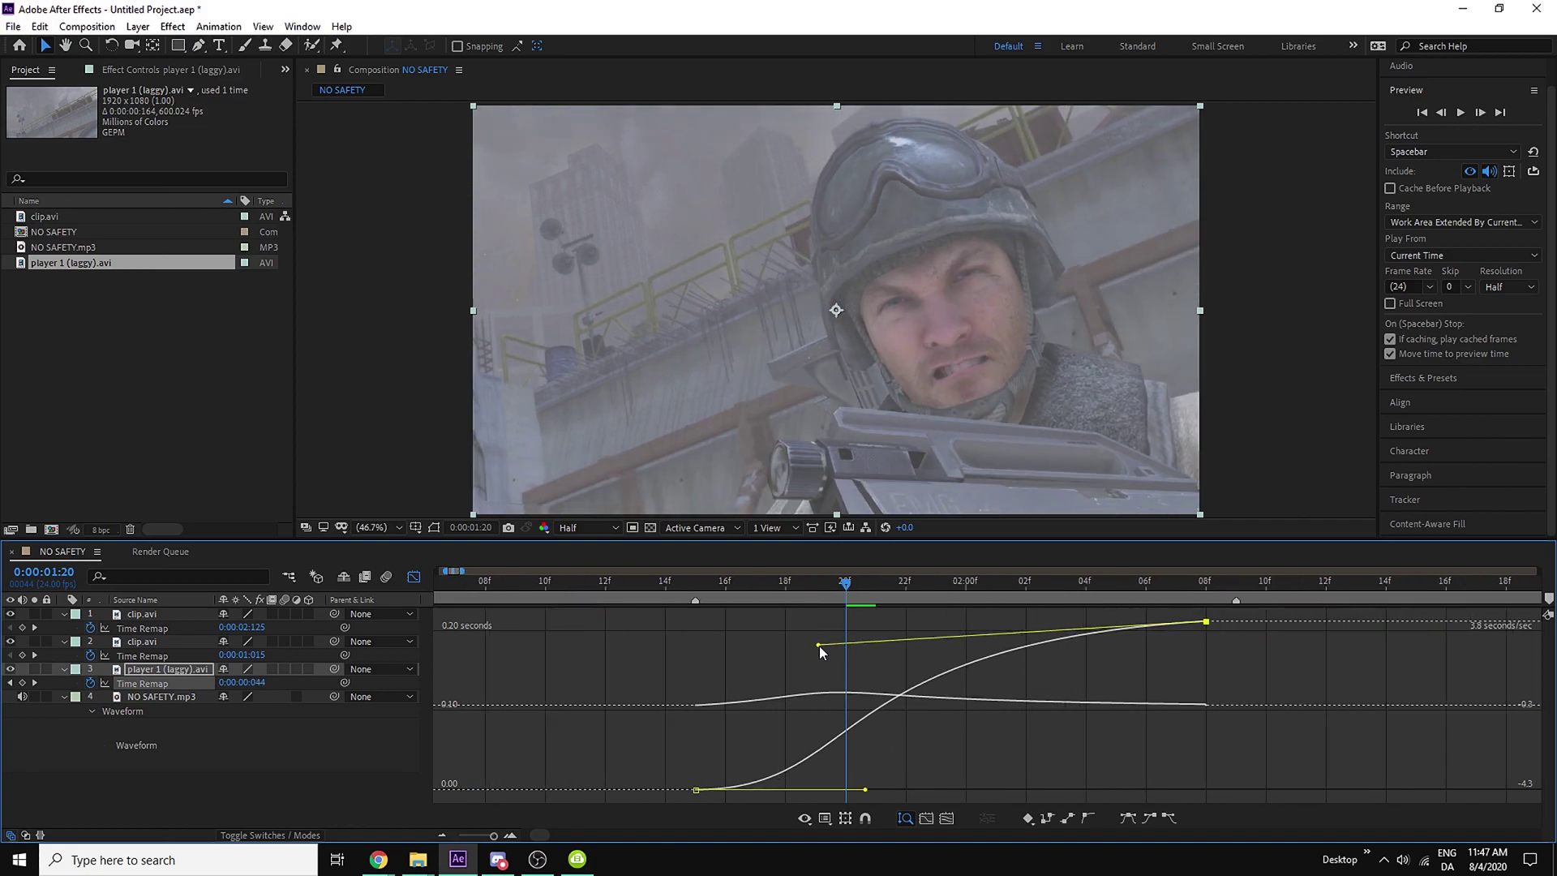
{"action": "left_click_drag", "start_coordinate": [865, 789], "coordinate": [742, 721]}
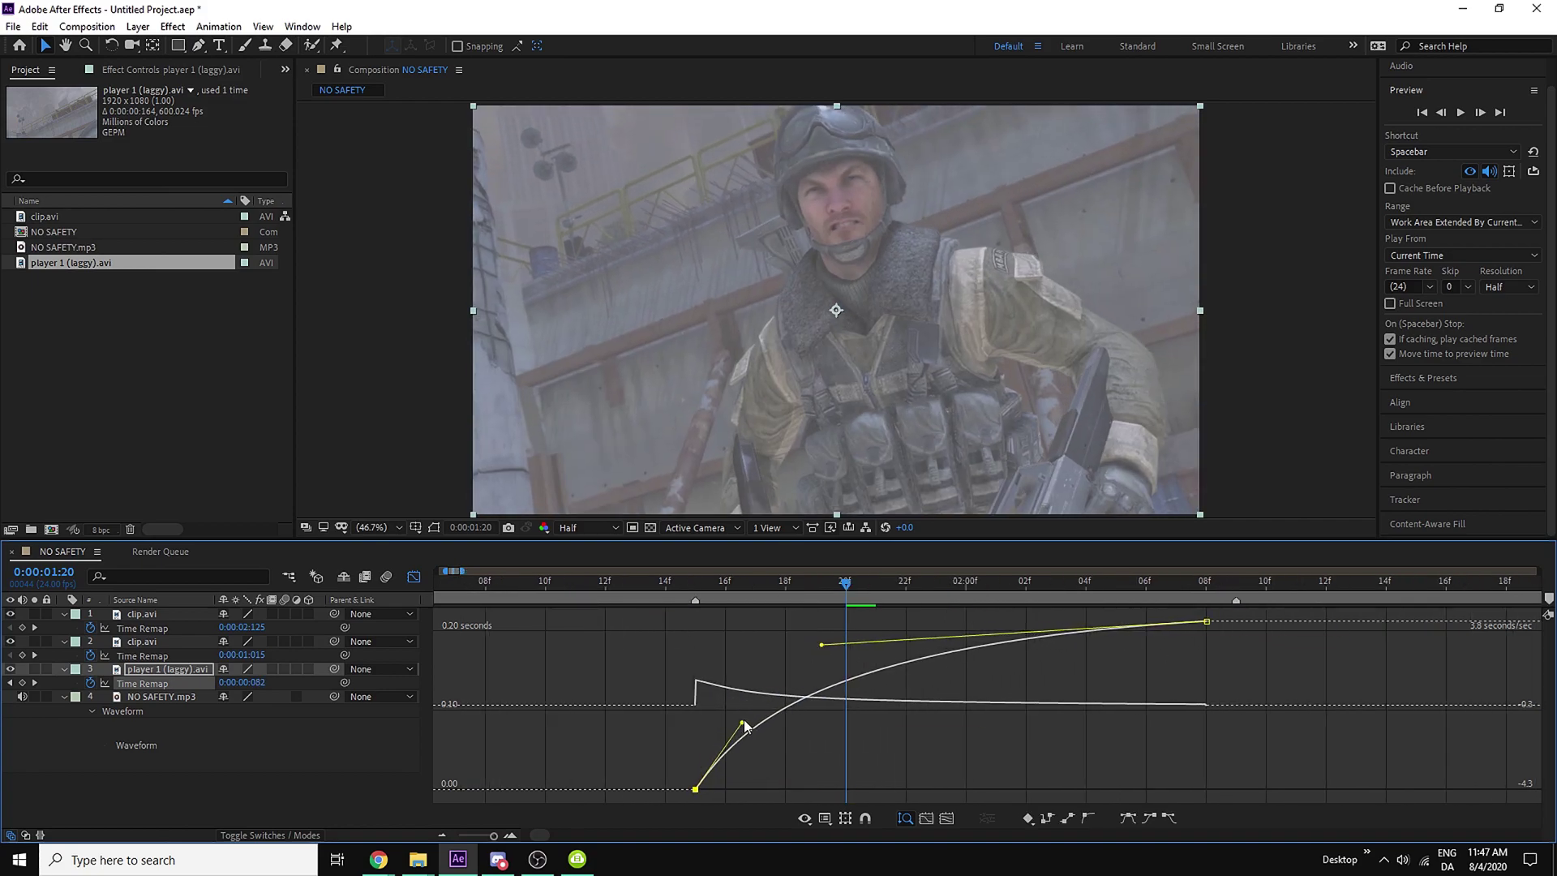
Play back the sequence from before the 0:00:01:15 marker to check the player shot leading into the gameplay clip
{"action": "left_click_drag", "start_coordinate": [834, 608], "coordinate": [396, 636]}
{"action": "left_click", "coordinate": [679, 583]}
{"action": "key", "text": "space"}
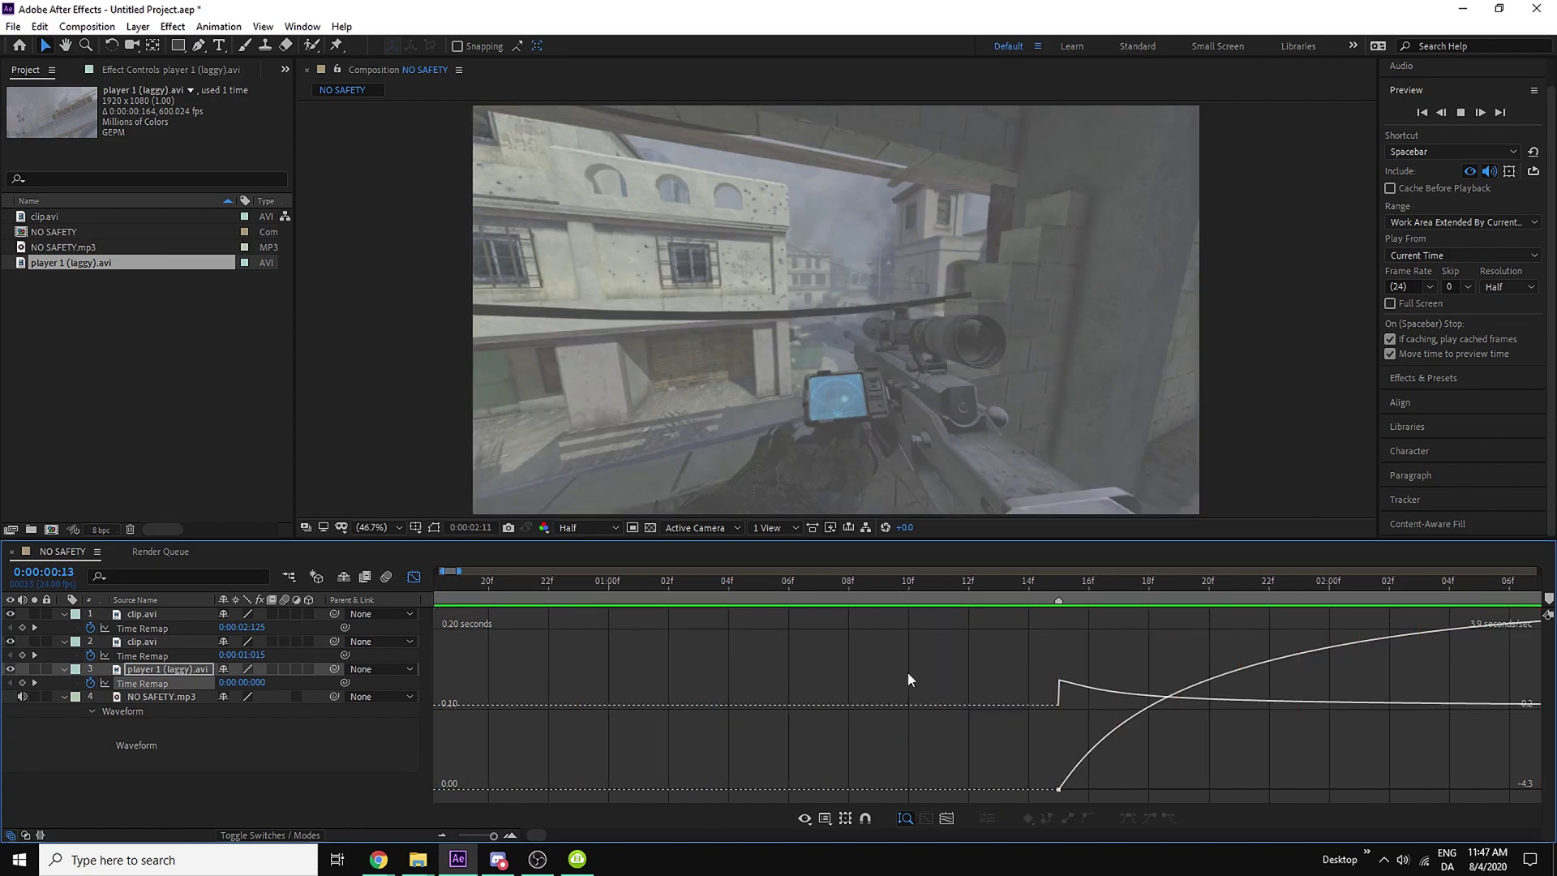
{"action": "left_click", "coordinate": [582, 584]}
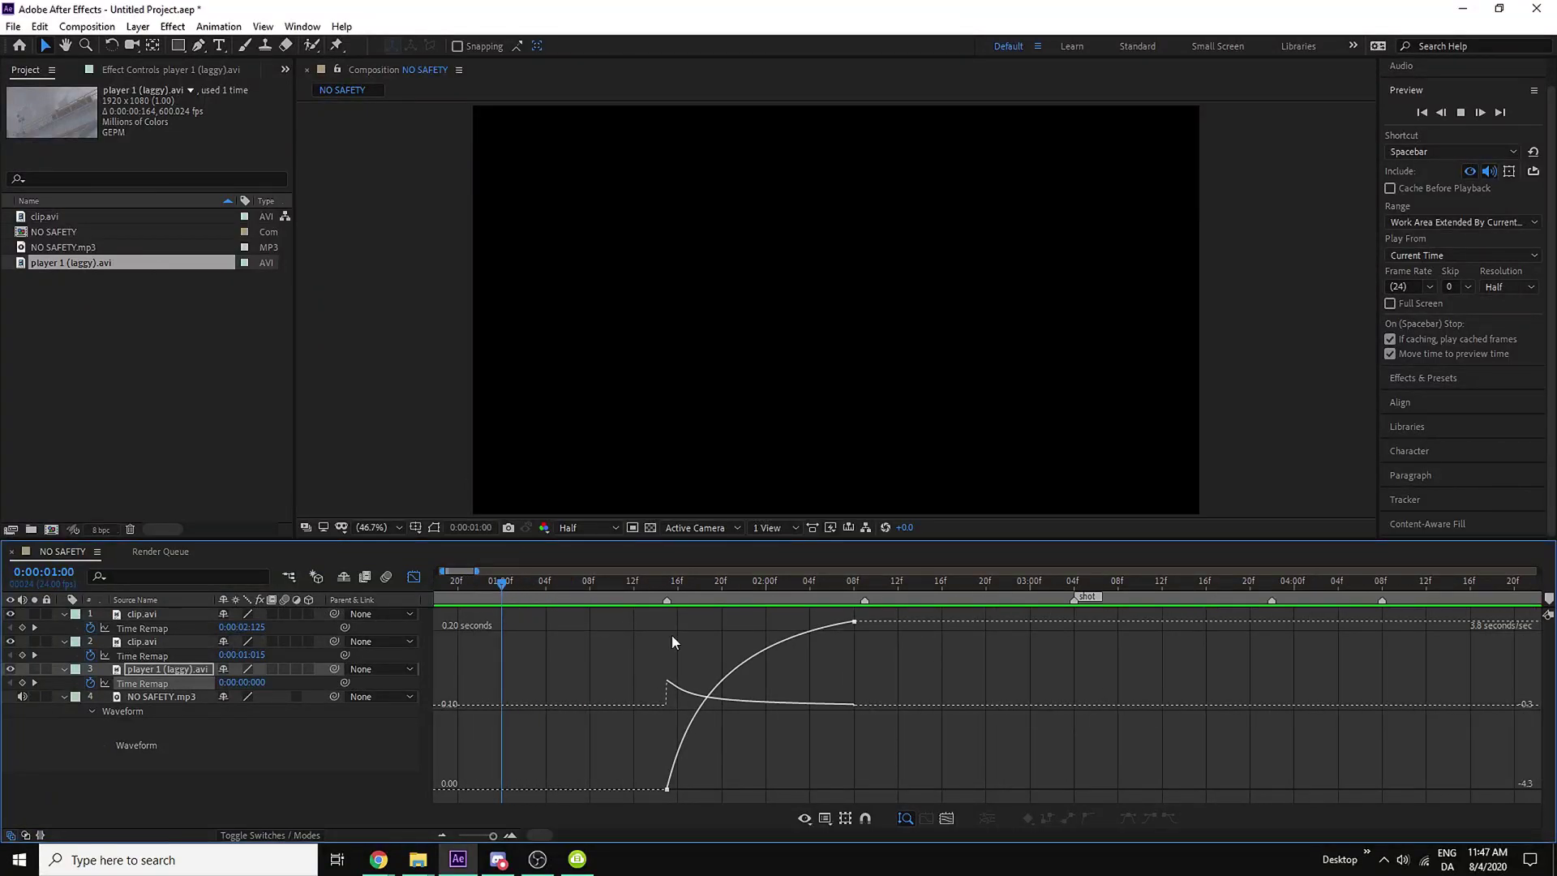
{"action": "key", "text": "space"}
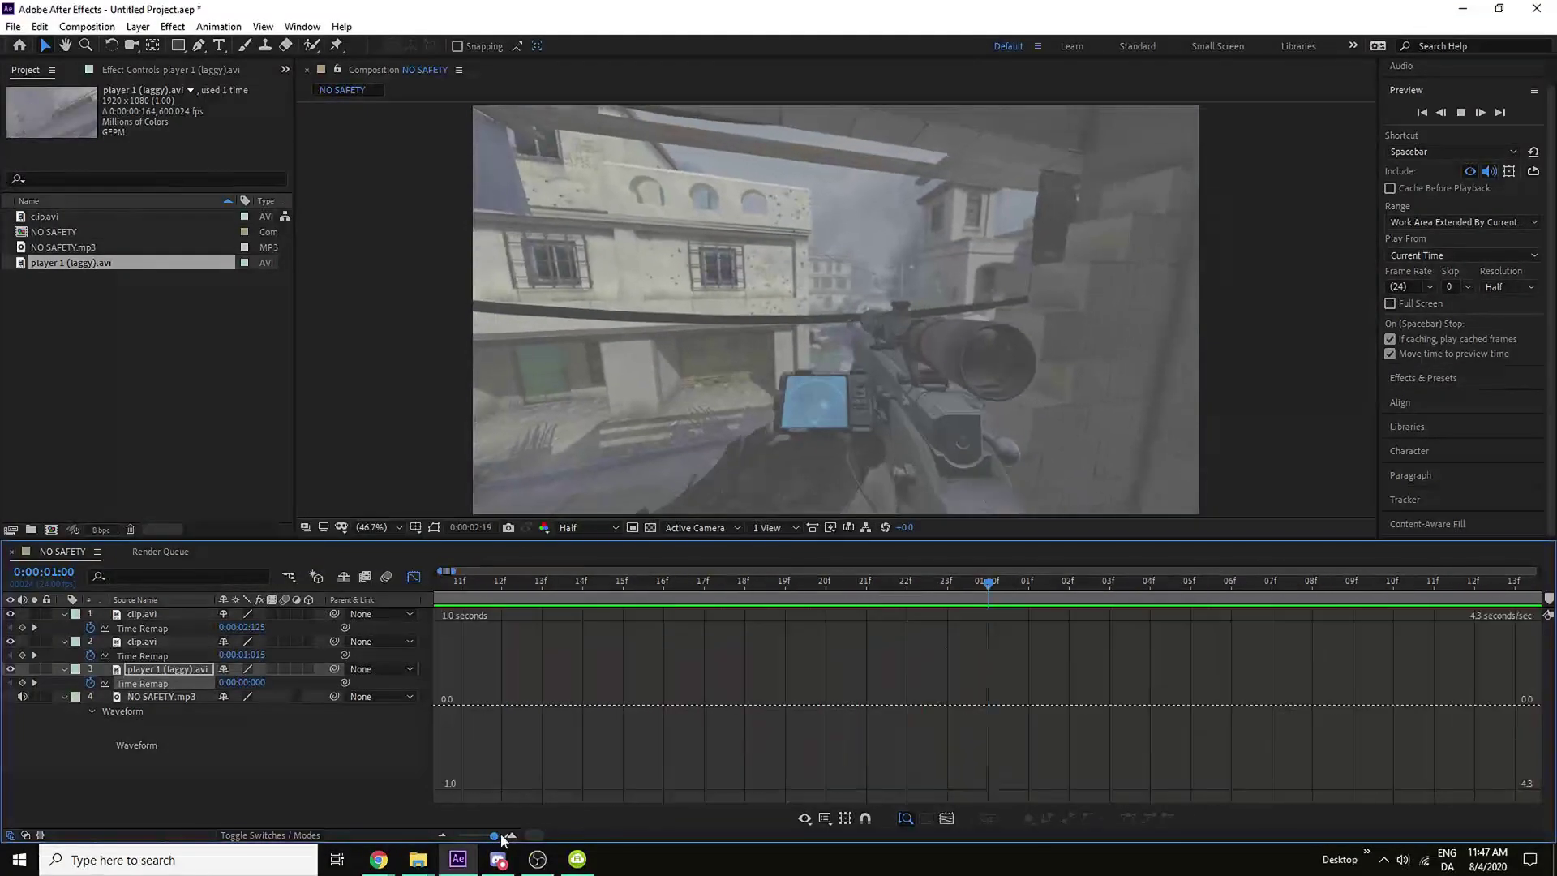
{"action": "left_click", "coordinate": [480, 584]}
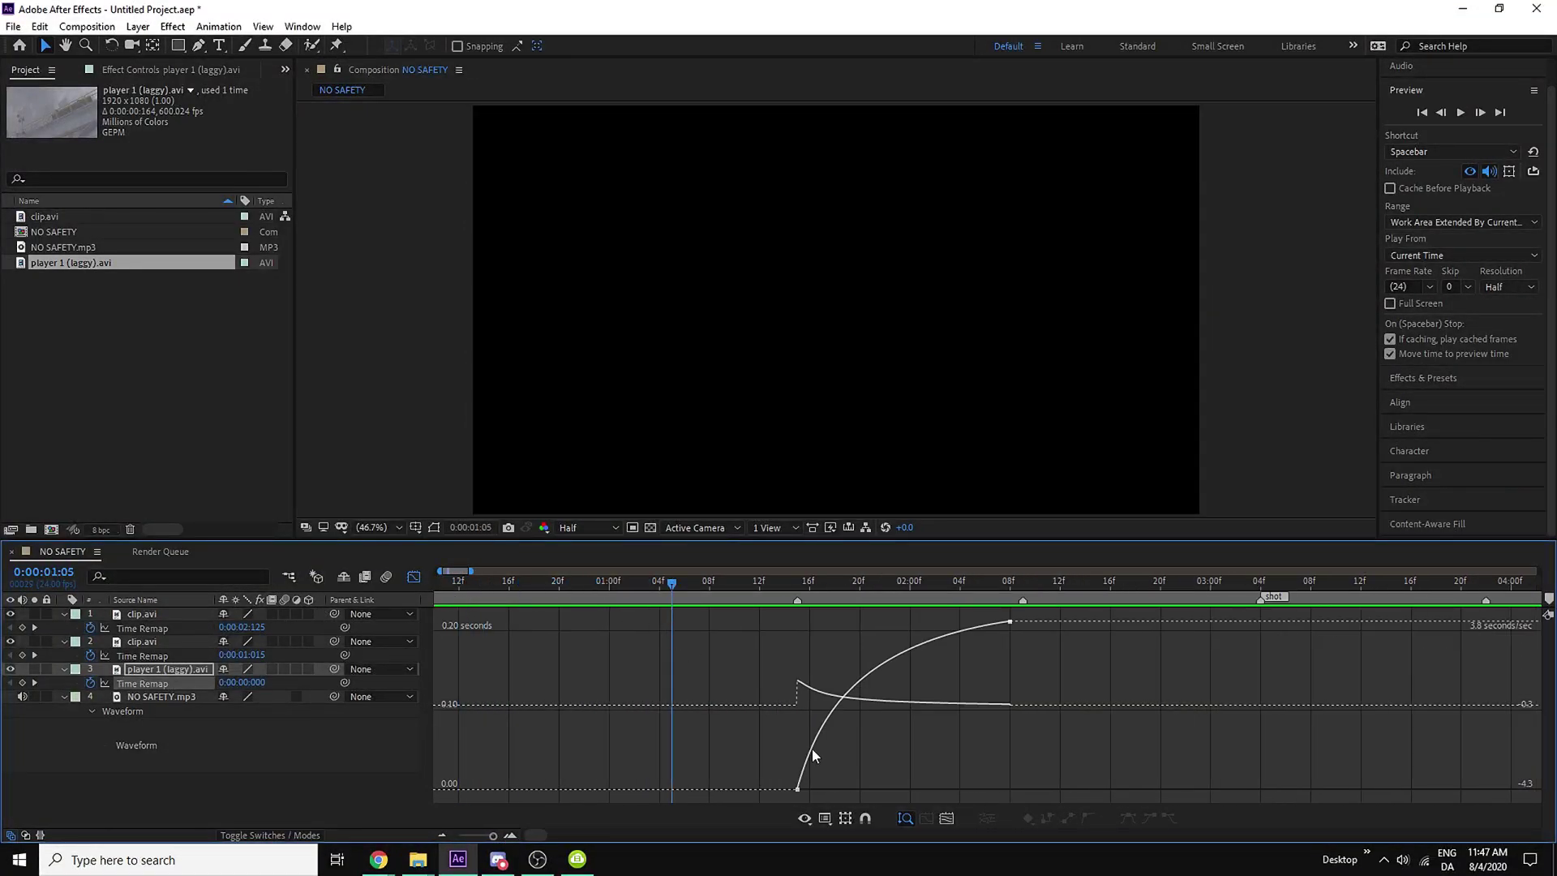
Steepen the start of player 1 (laggy).avi's Time Remap curve and raise the end keyframe's handle slightly
{"action": "left_click", "coordinate": [815, 728]}
{"action": "left_click_drag", "start_coordinate": [817, 723], "coordinate": [807, 707]}
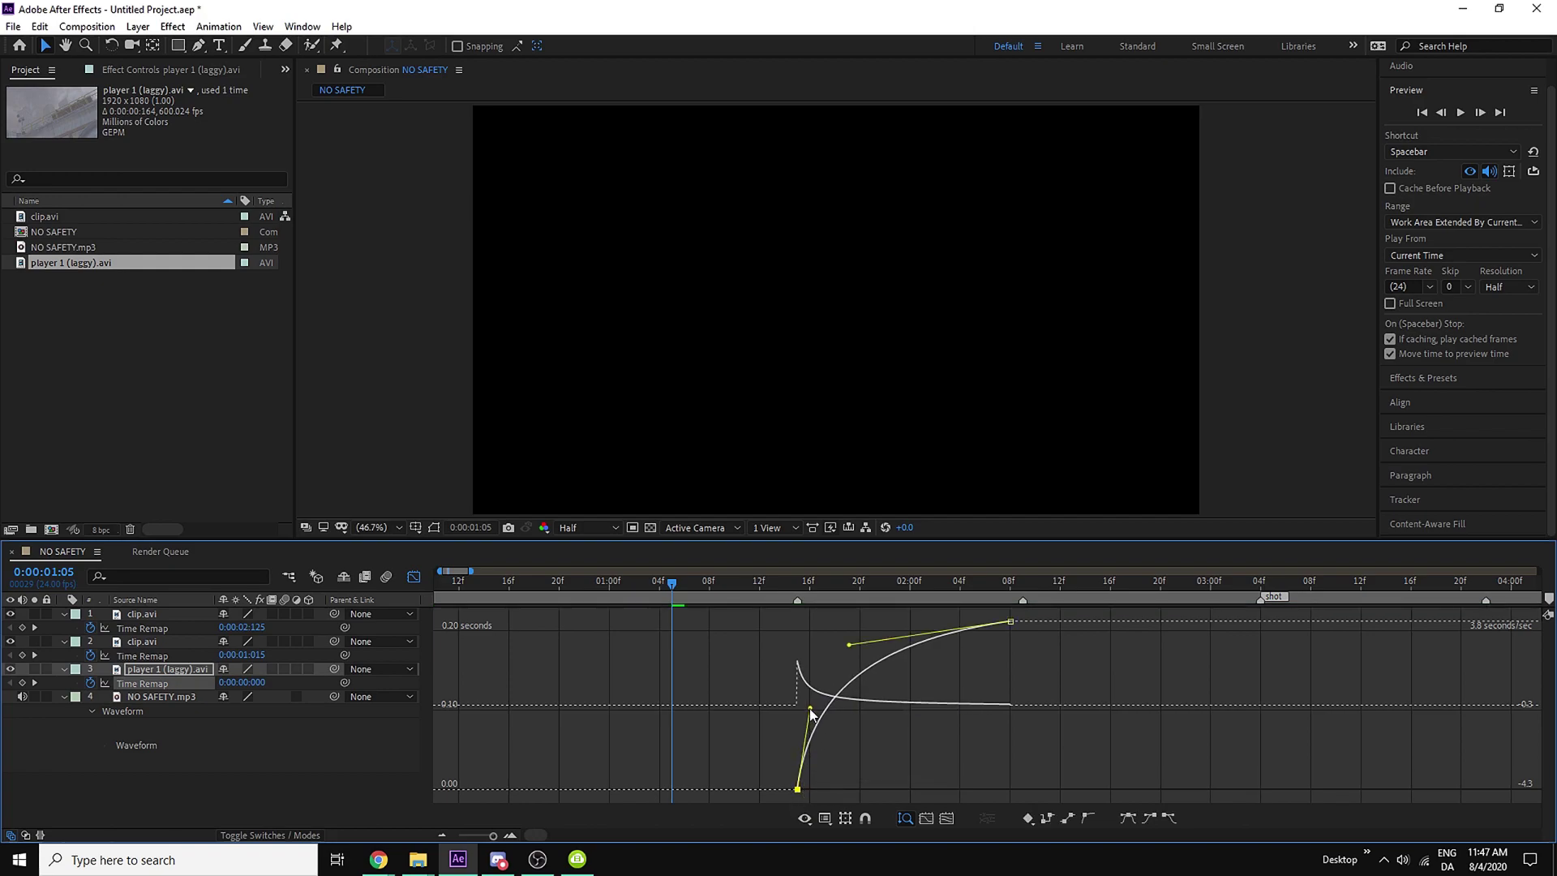
{"action": "mouse_move", "coordinate": [849, 645]}
{"action": "left_mouse_down"}
{"action": "mouse_move", "coordinate": [861, 637]}
{"action": "mouse_move", "coordinate": [847, 644]}
{"action": "left_mouse_up"}
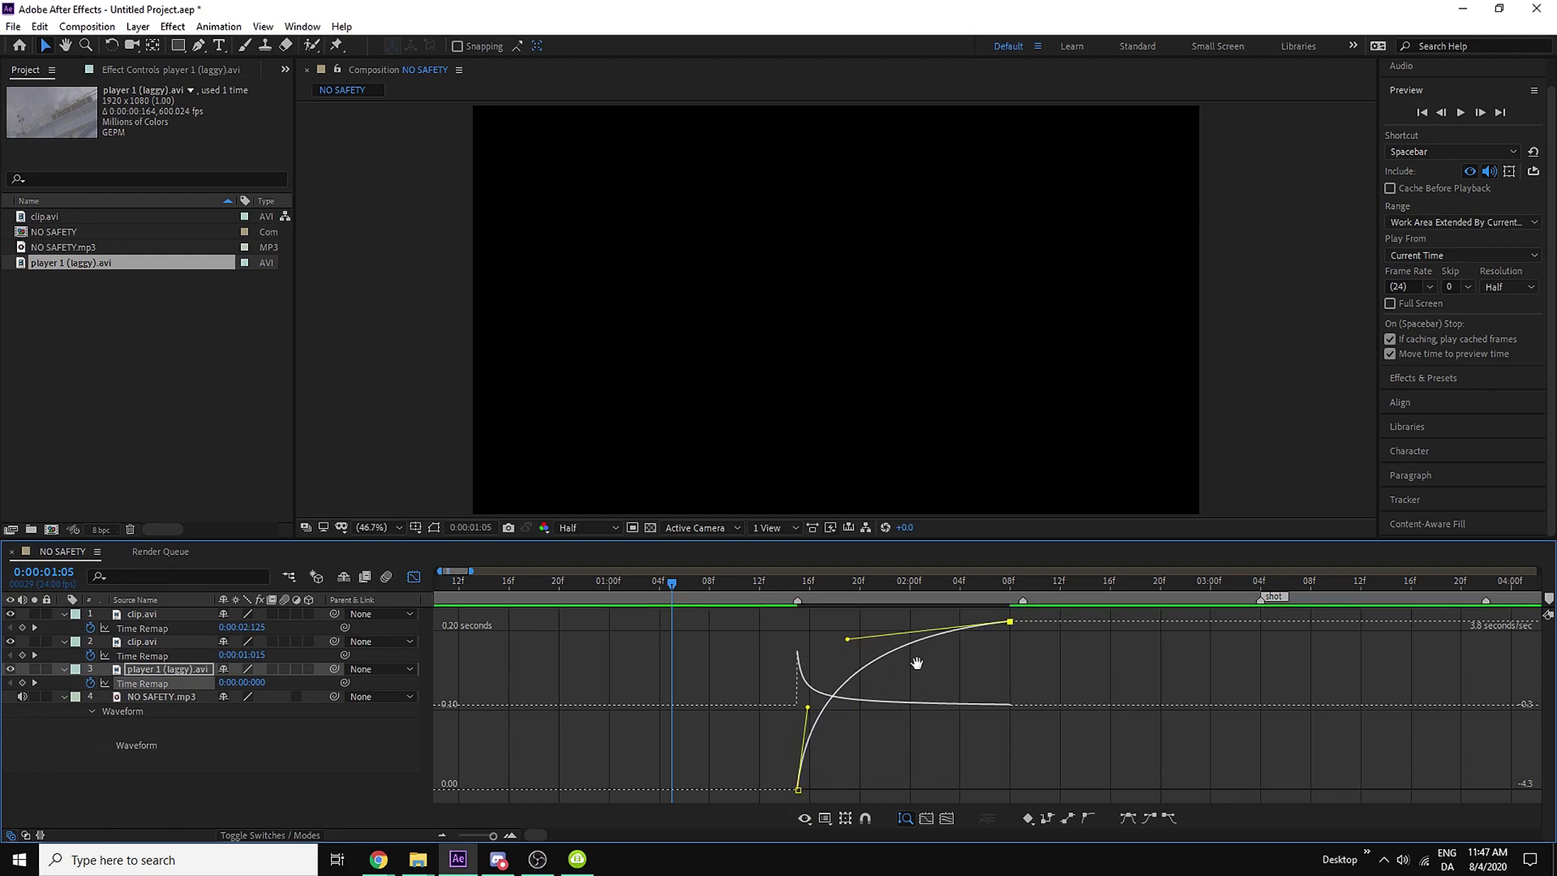
Play back the full sequence in layer-bar view to check the player shot and gameplay cuts against the markers
{"action": "key", "text": "space"}
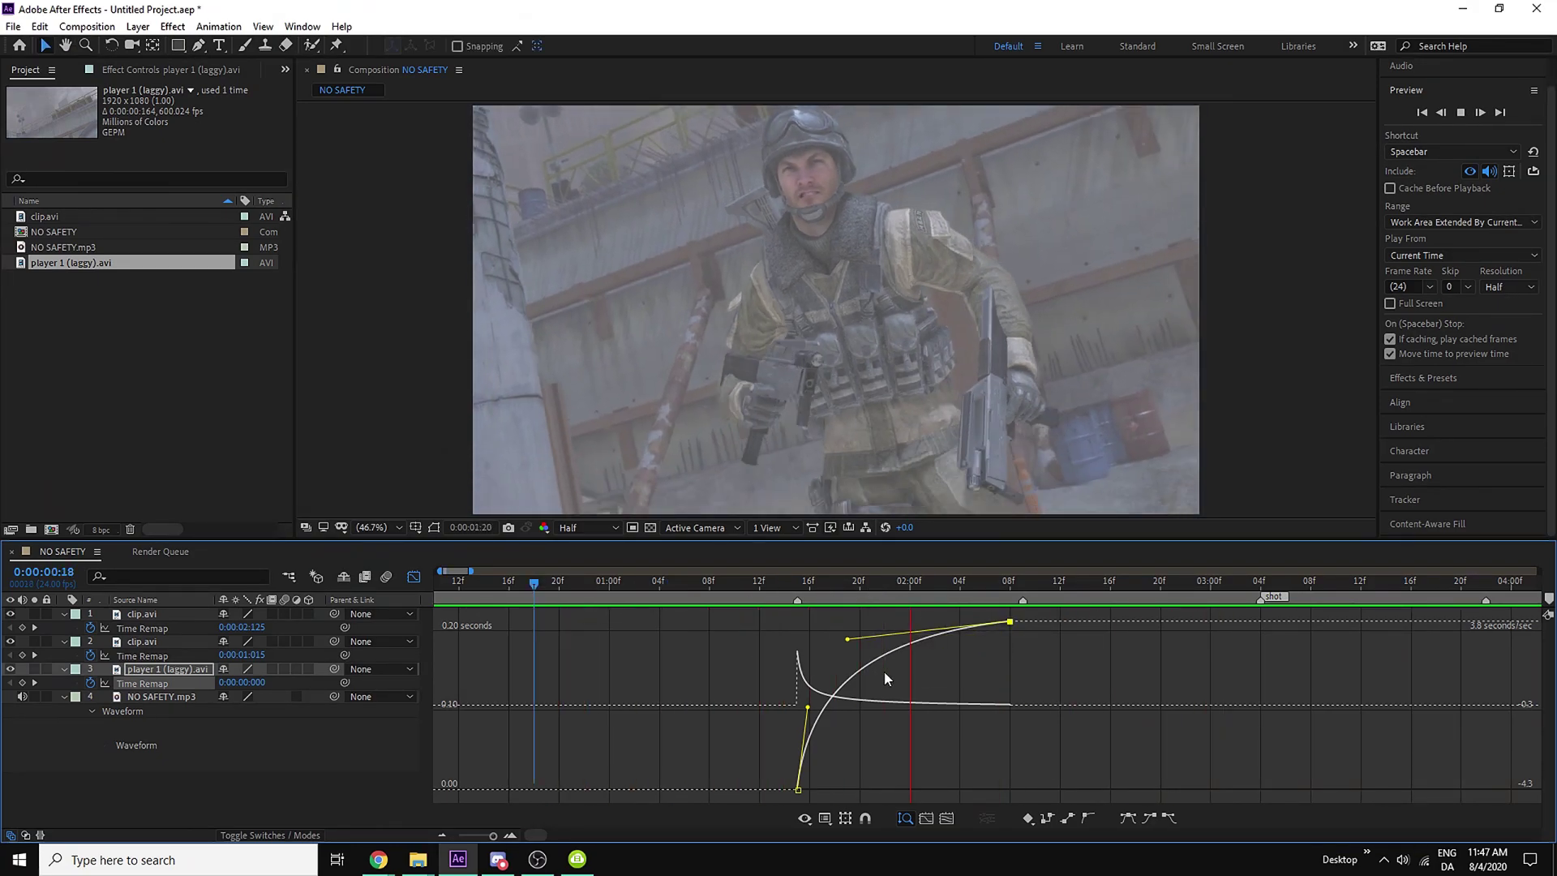
{"action": "left_click", "coordinate": [414, 576]}
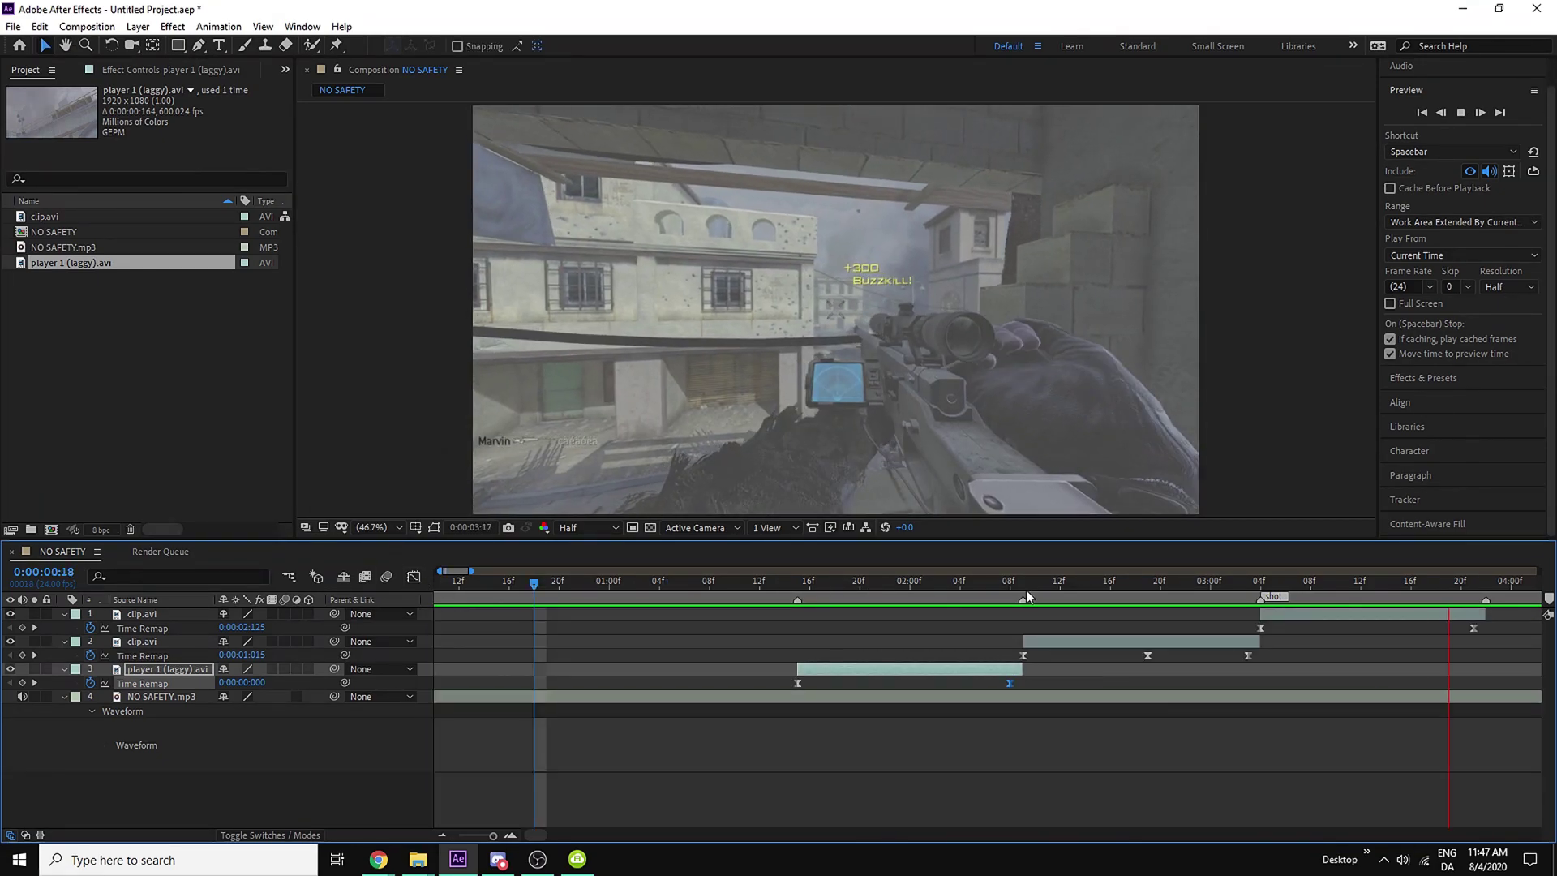
{"action": "key", "text": "space"}
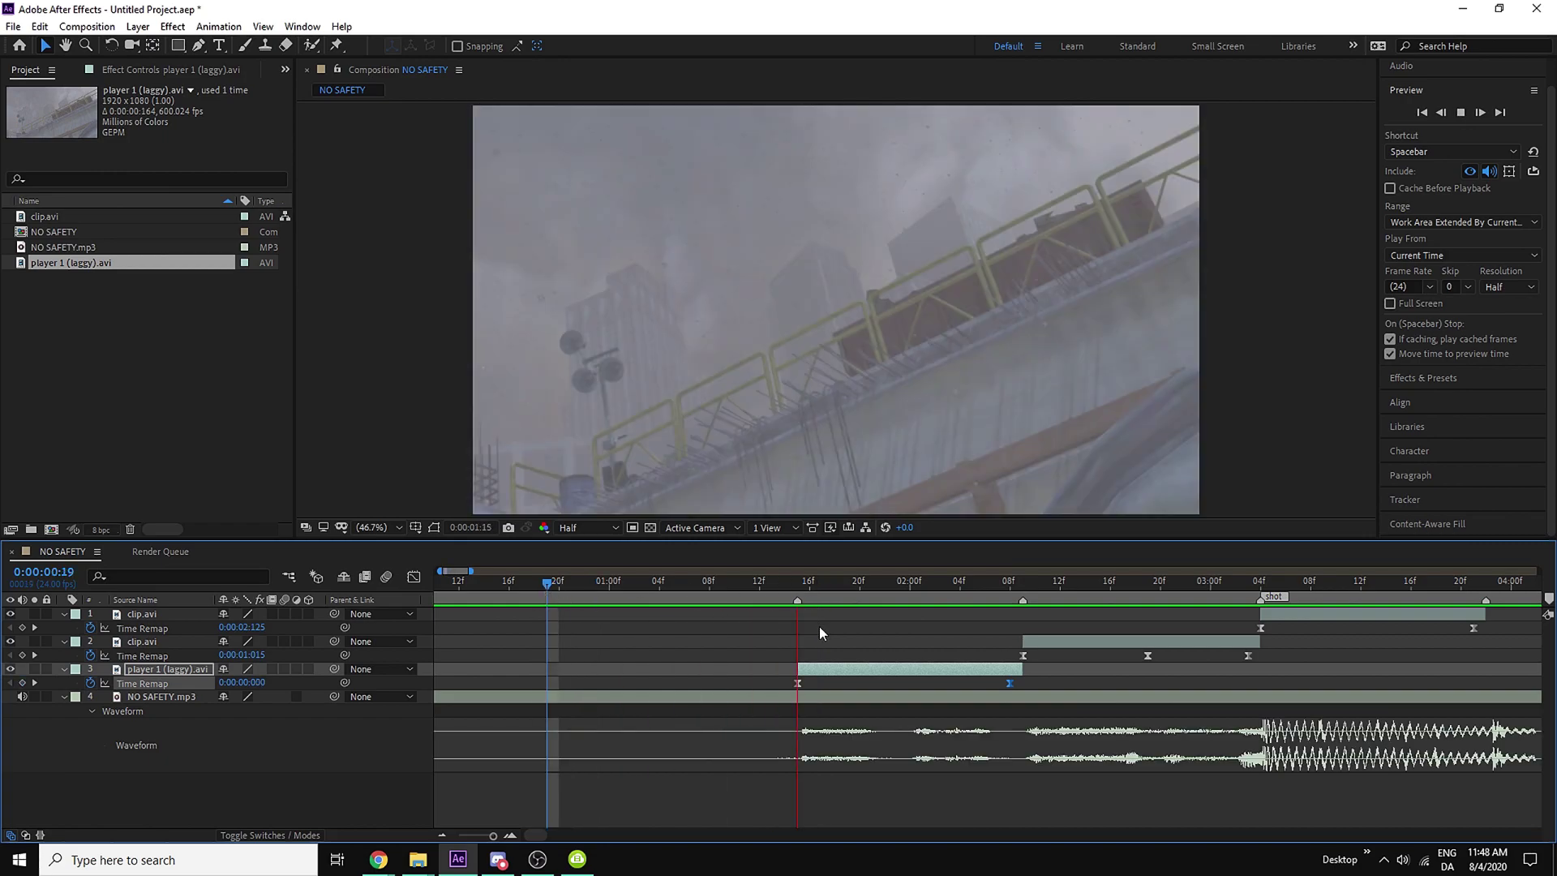
Collapse the waveform of NO SAFETY.mp3 and zoom the timeline out around the start of the player shot
{"action": "left_click", "coordinate": [870, 698]}
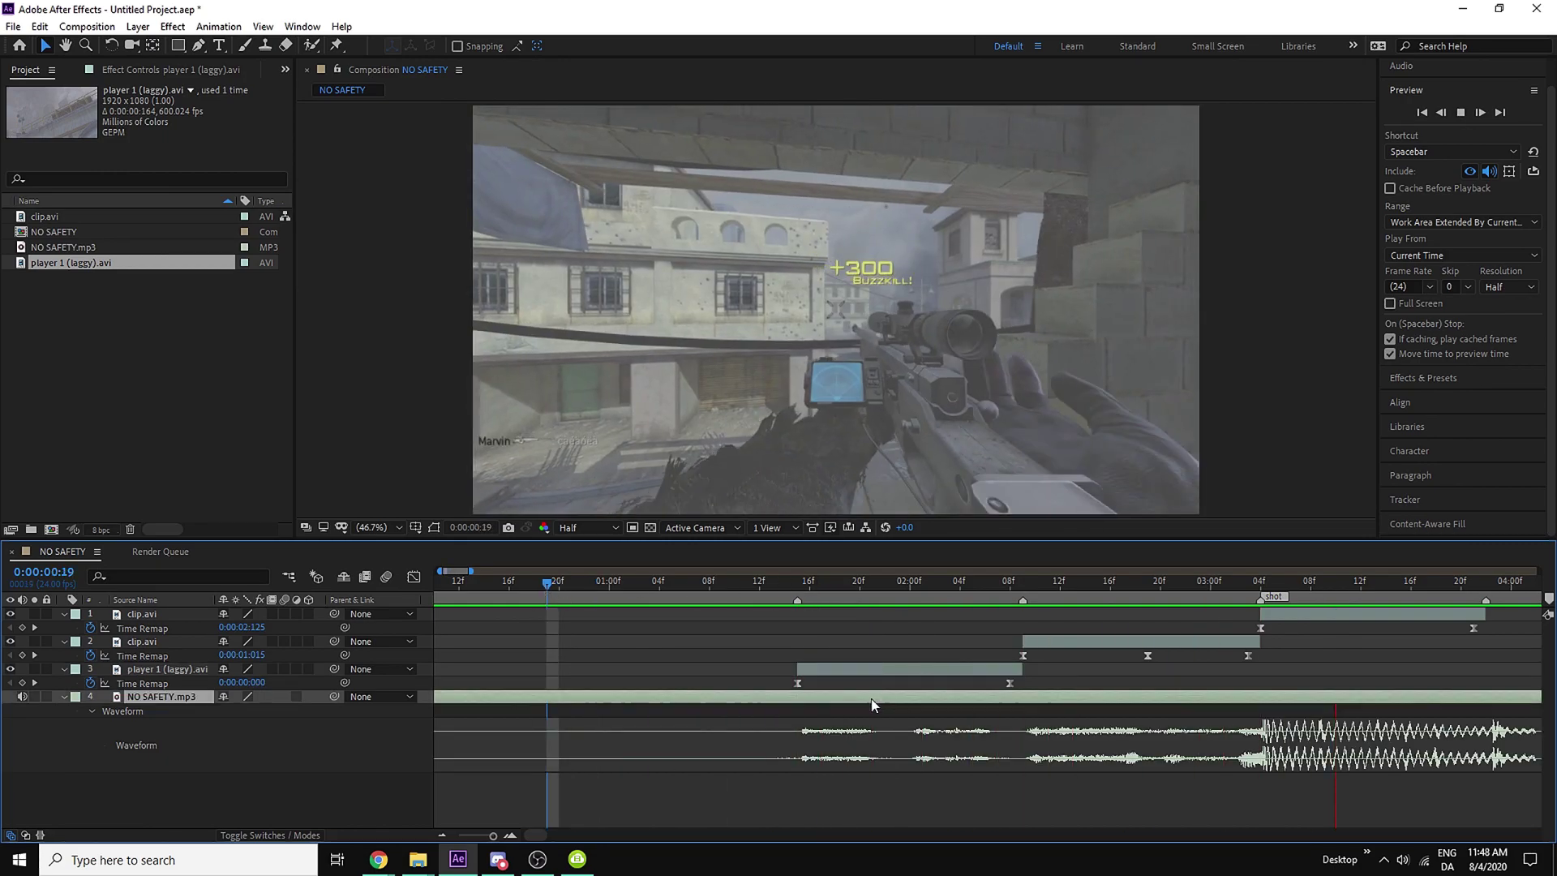
{"action": "key", "text": "l"}
{"action": "left_click", "coordinate": [771, 594]}
{"action": "key", "text": "l"}
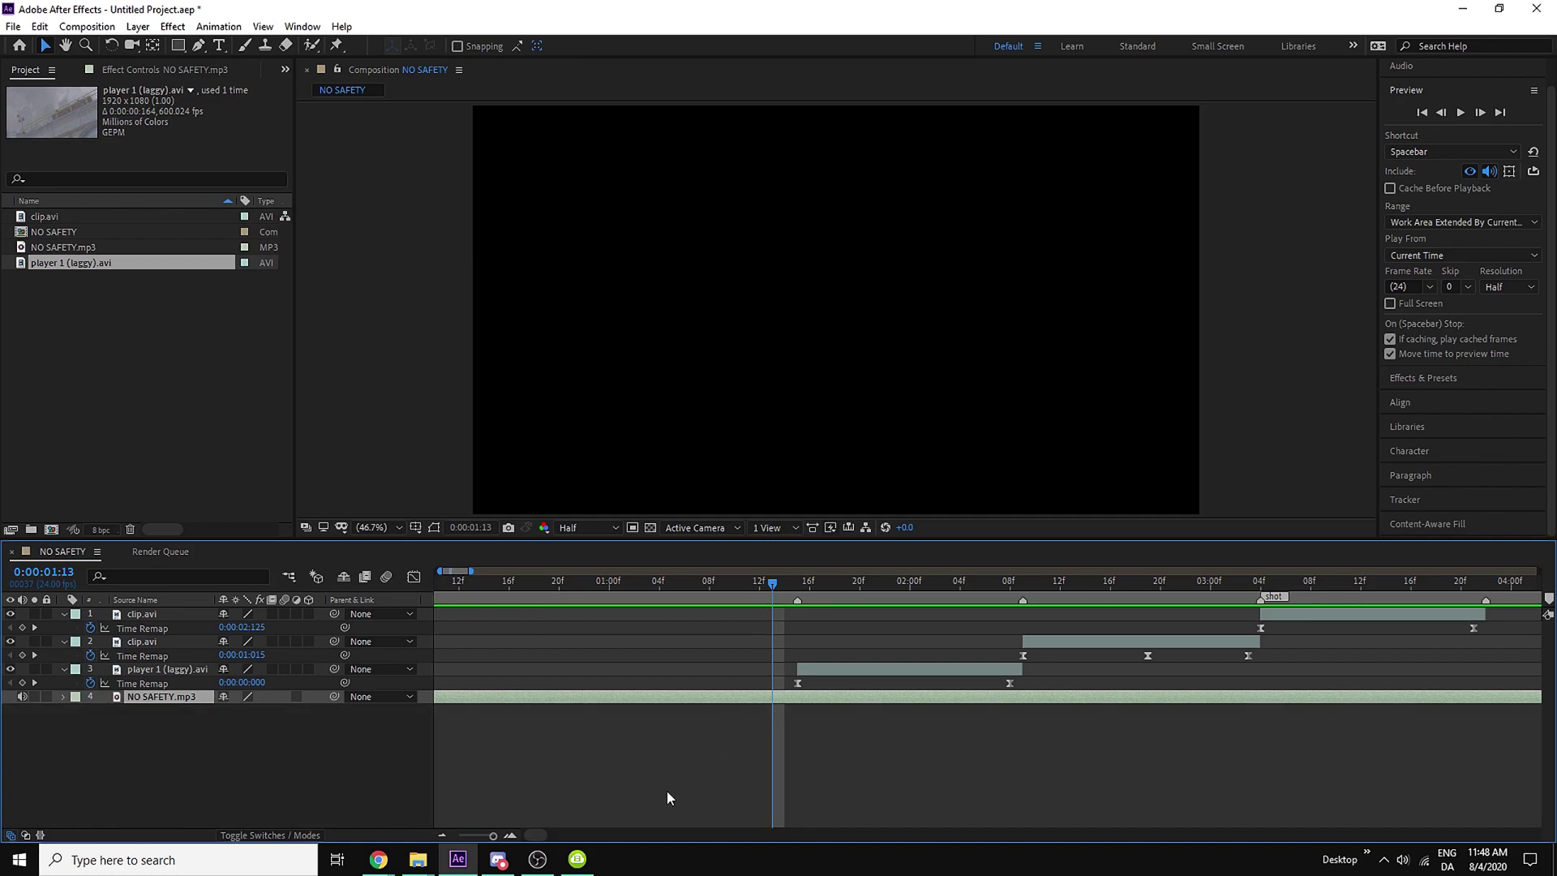
{"action": "left_click", "coordinate": [668, 795]}
{"action": "left_click_drag", "start_coordinate": [493, 835], "coordinate": [493, 835]}
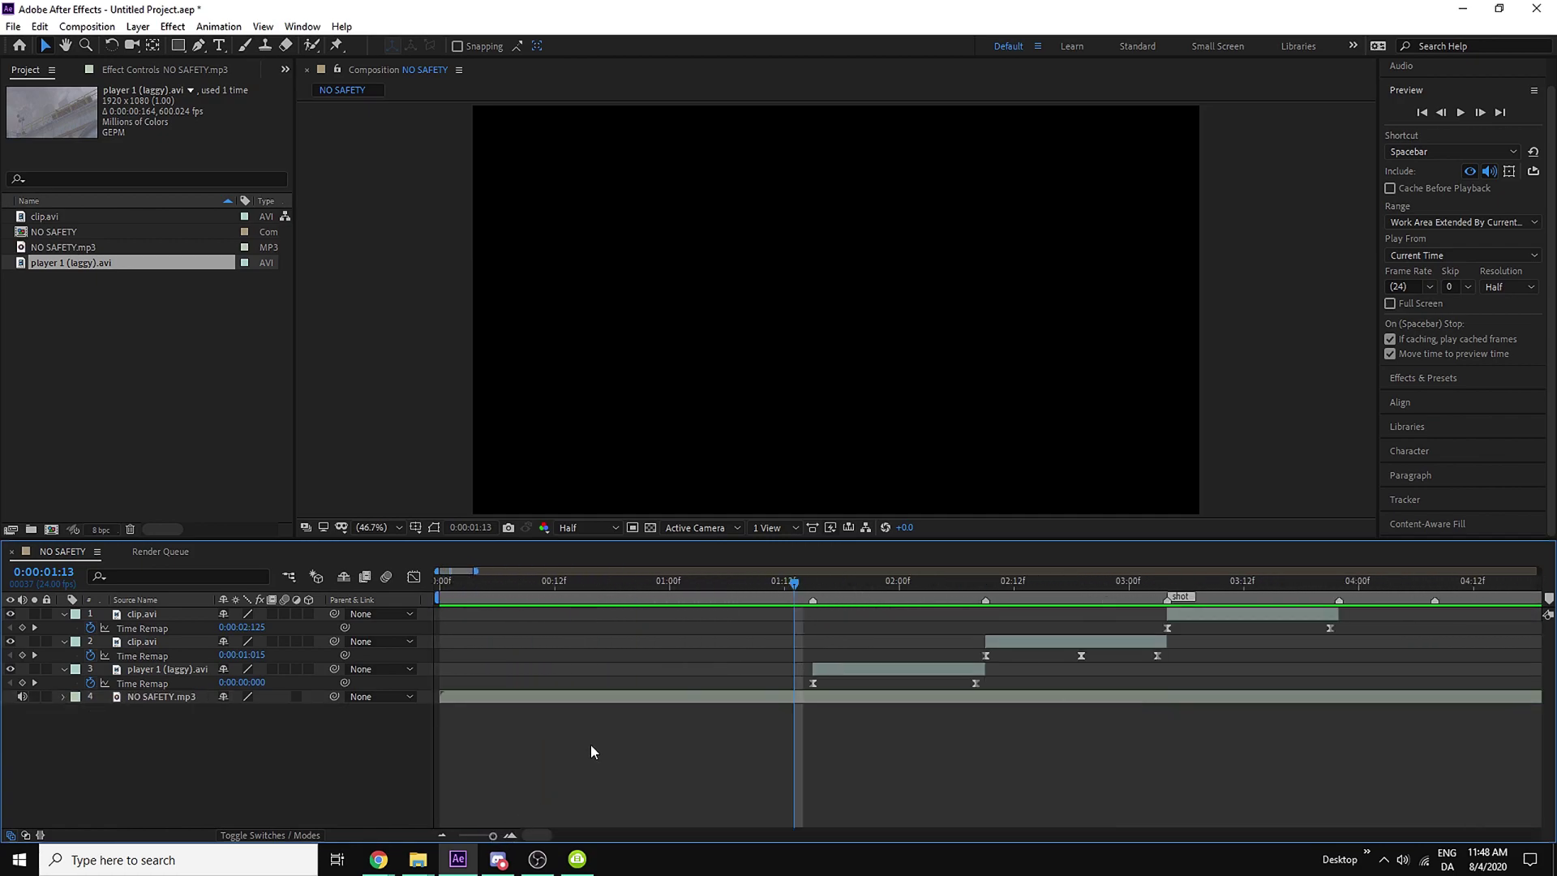
{"action": "left_click", "coordinate": [813, 583]}
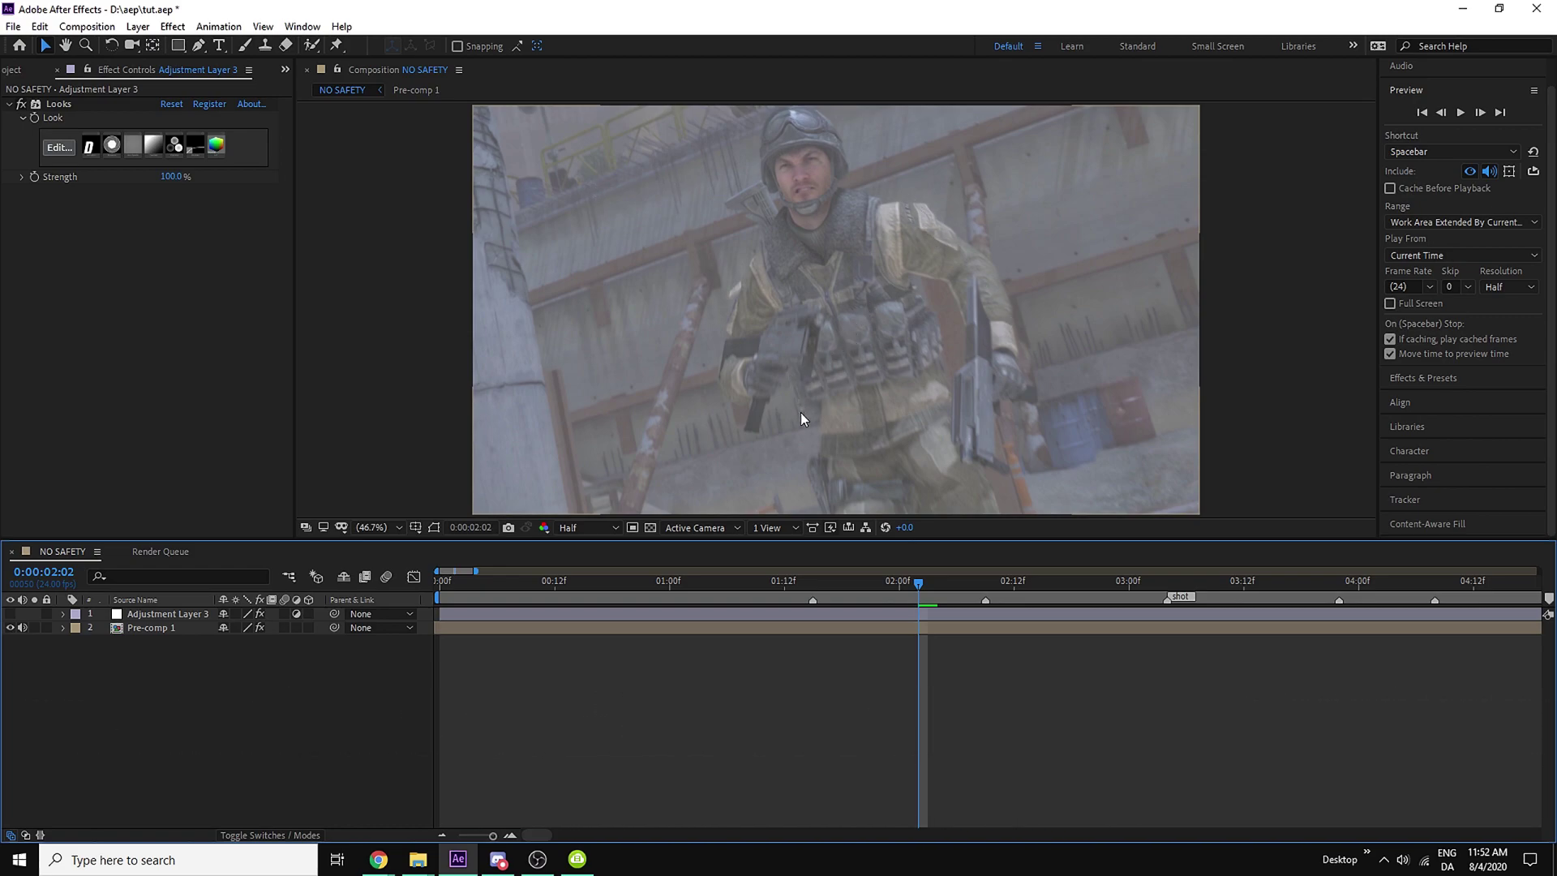
Turn on Adjustment Layer 3 to inspect its Looks colour grade and preview the graded sequence from the start
{"action": "left_click", "coordinate": [924, 612]}
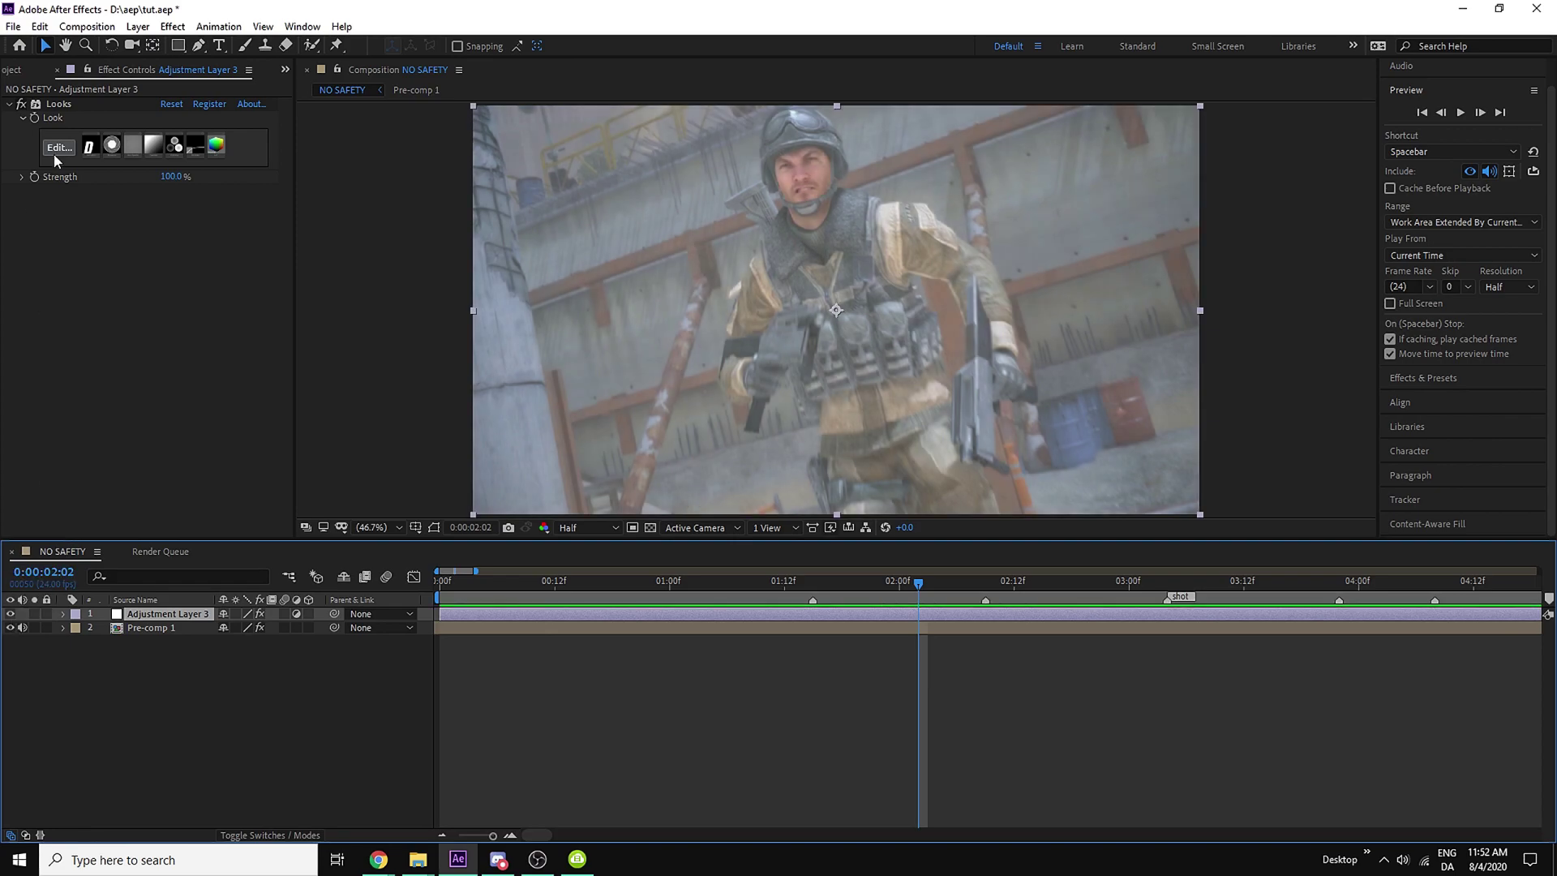
{"action": "left_click", "coordinate": [57, 148]}
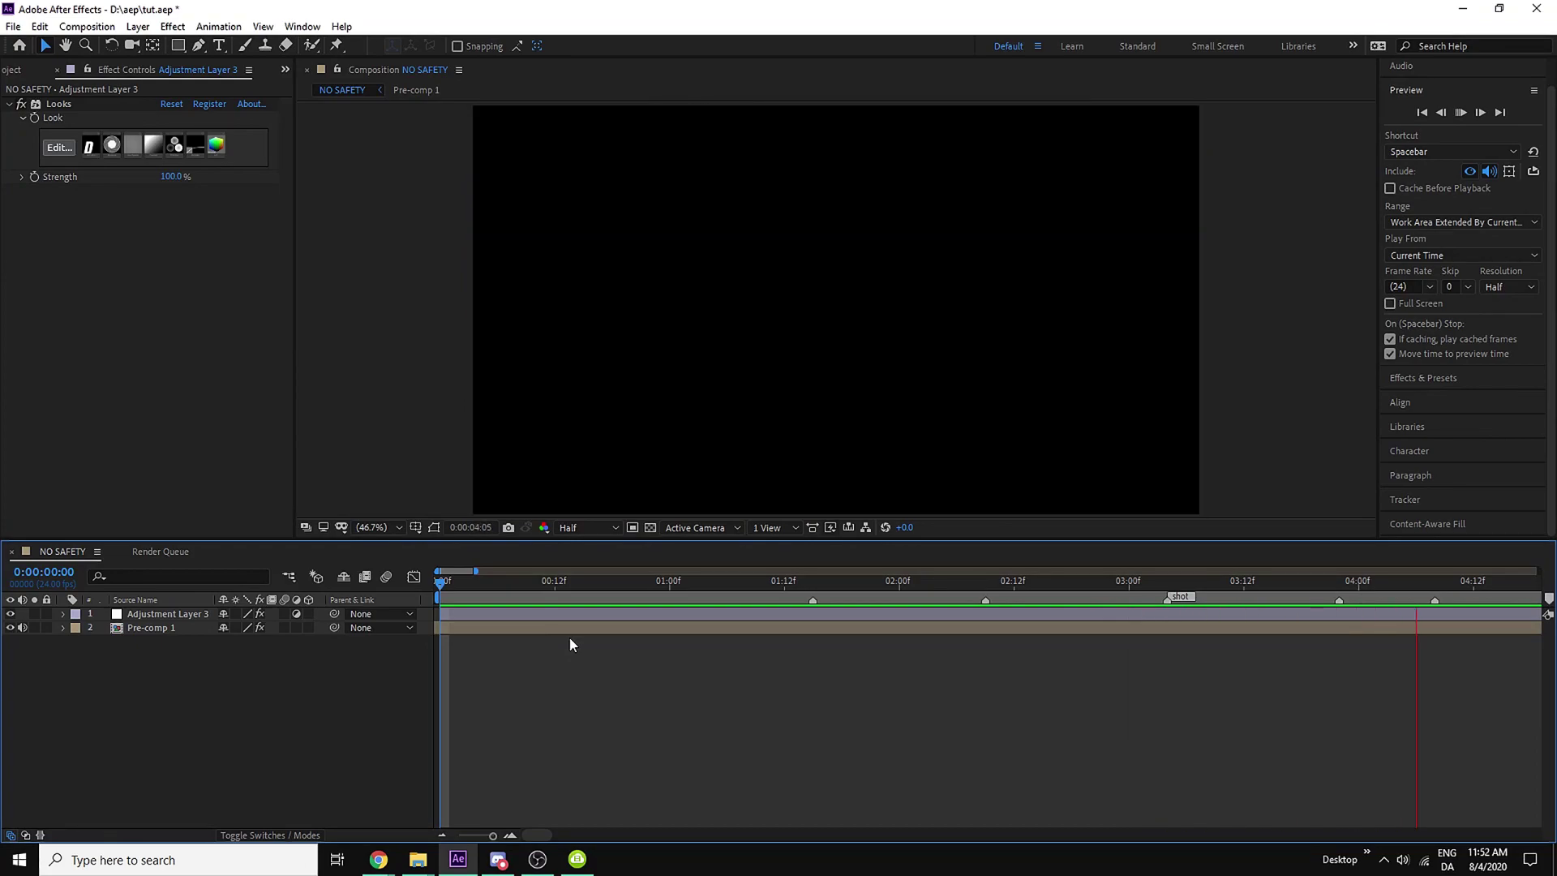
{"action": "key", "text": "space"}
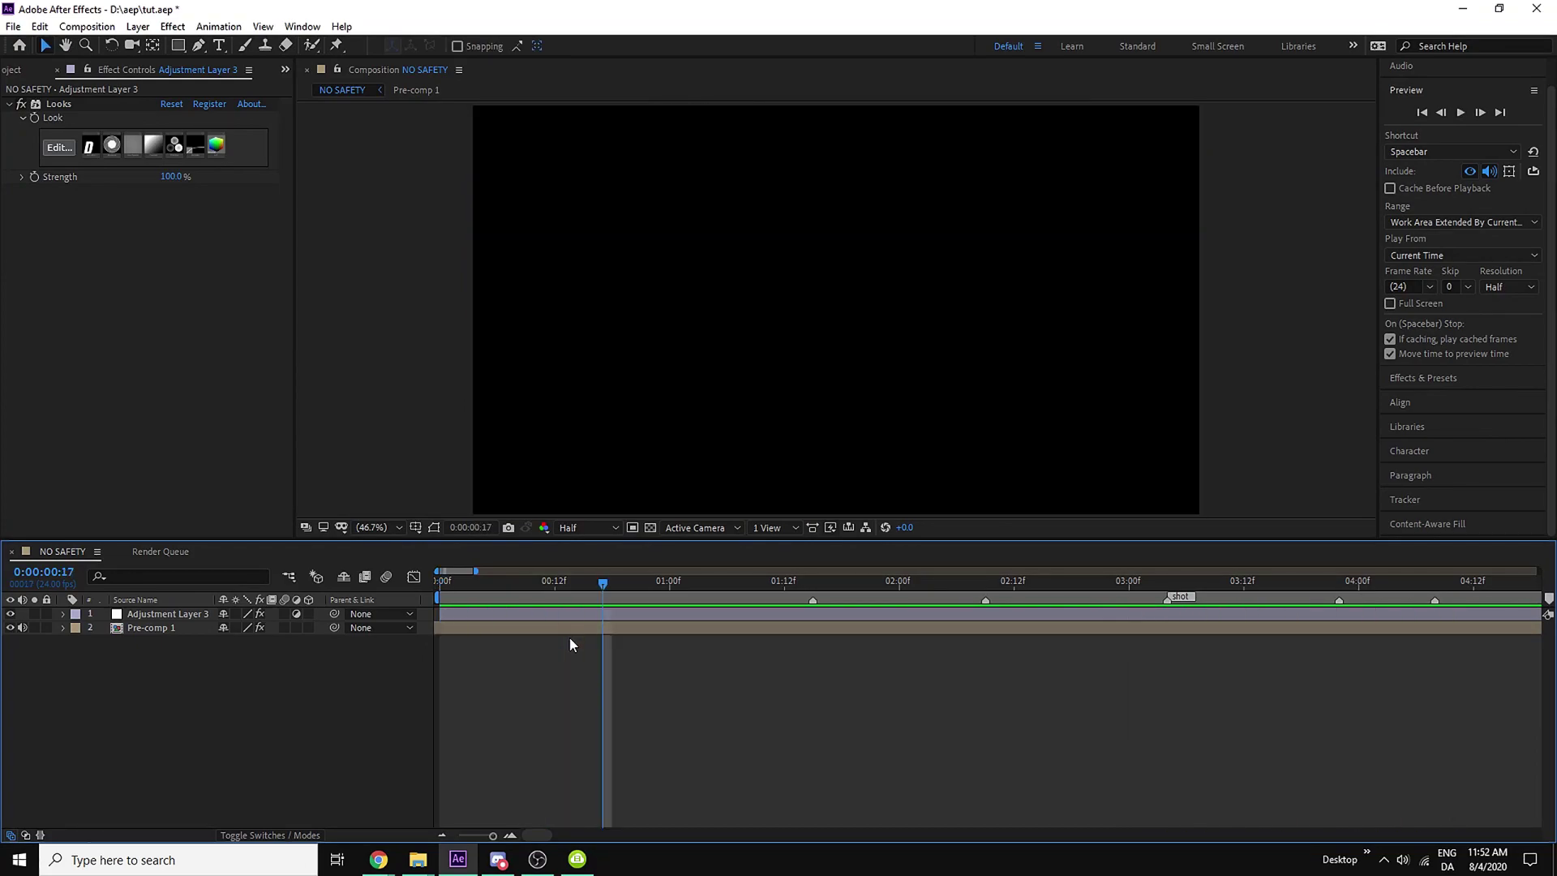